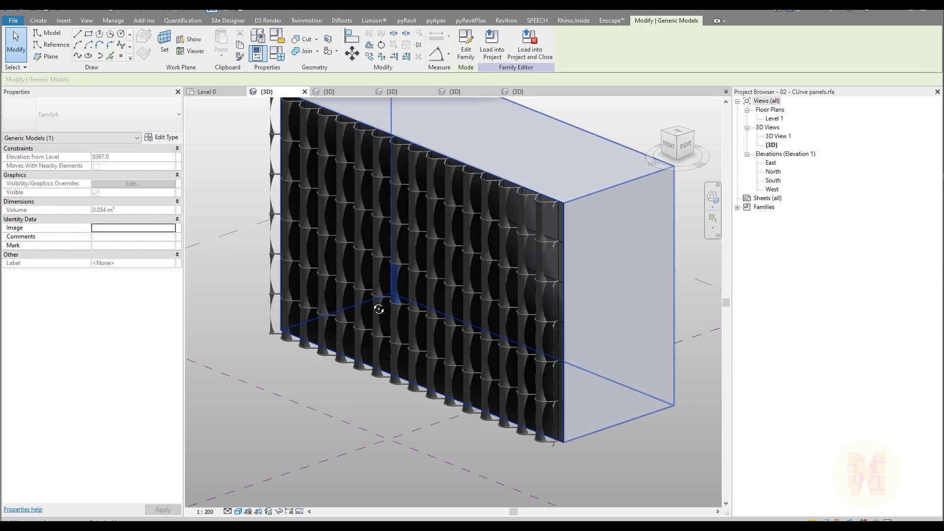
- Examine the shape and arrangement of the curved panels on the example mass's facade
scroll(421, 310, up, 3)
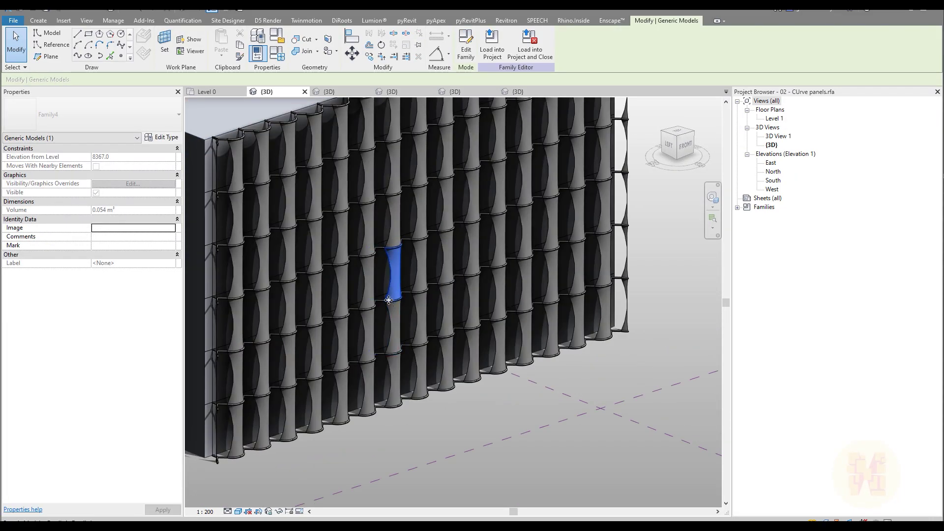
key(Escape)
scroll(388, 281, up, 5)
scroll(427, 311, down, 3)
scroll(427, 311, up, 2)
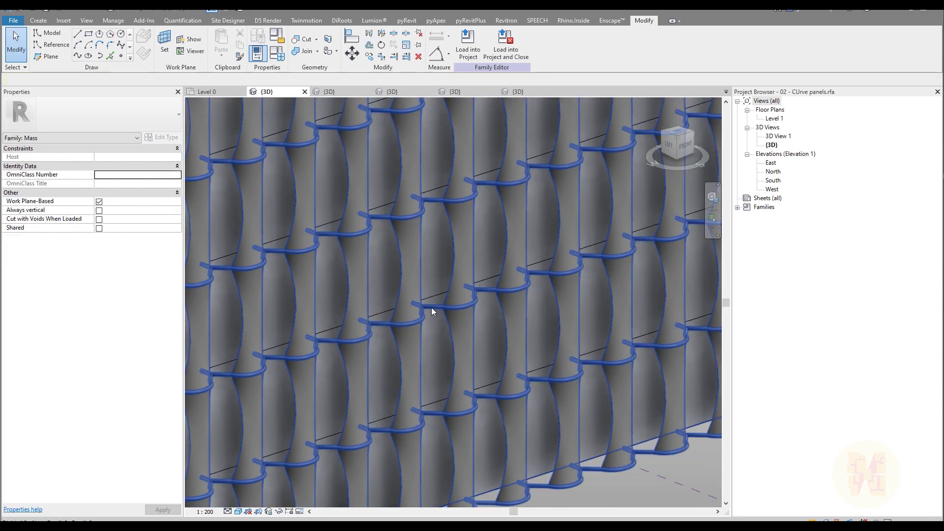
shift+middle_drag(432, 308, 514, 299)
scroll(488, 341, down, 5)
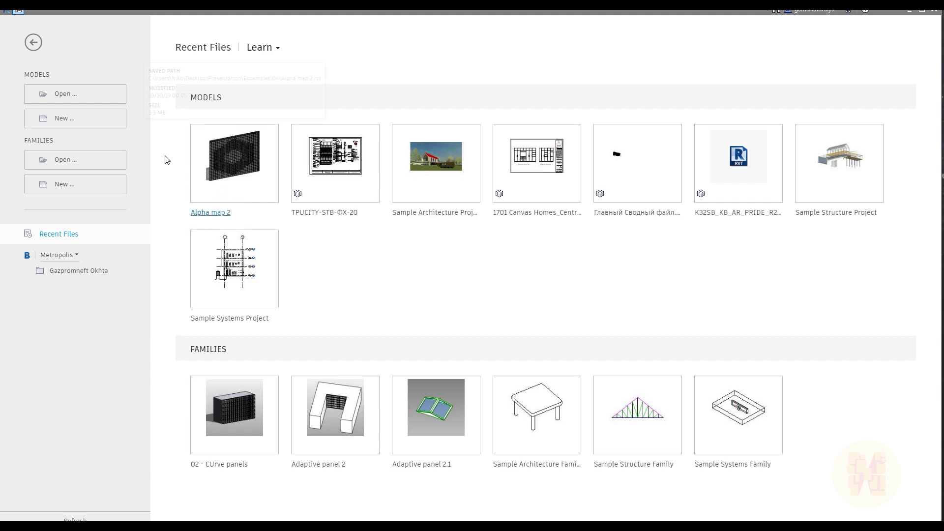
- Create a new conceptual mass family from the Metric Mass.rft template
click(65, 190)
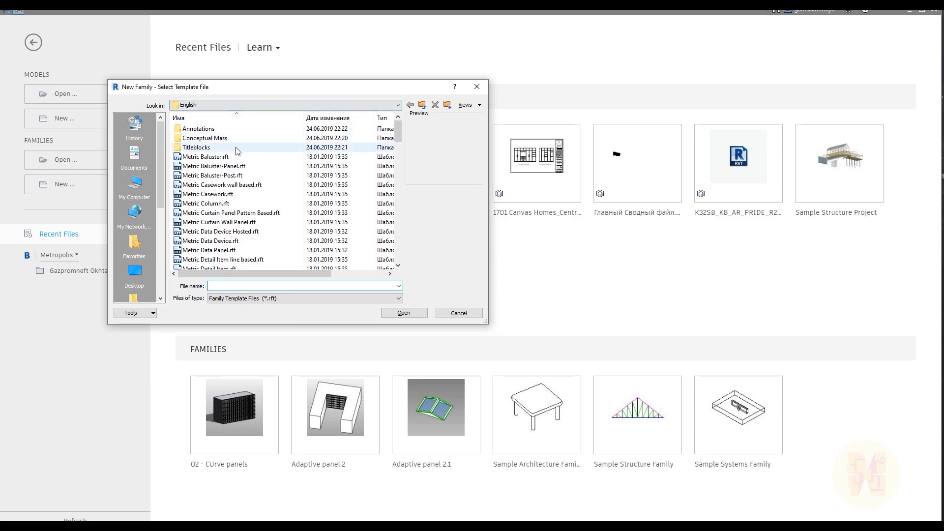
double_click(212, 139)
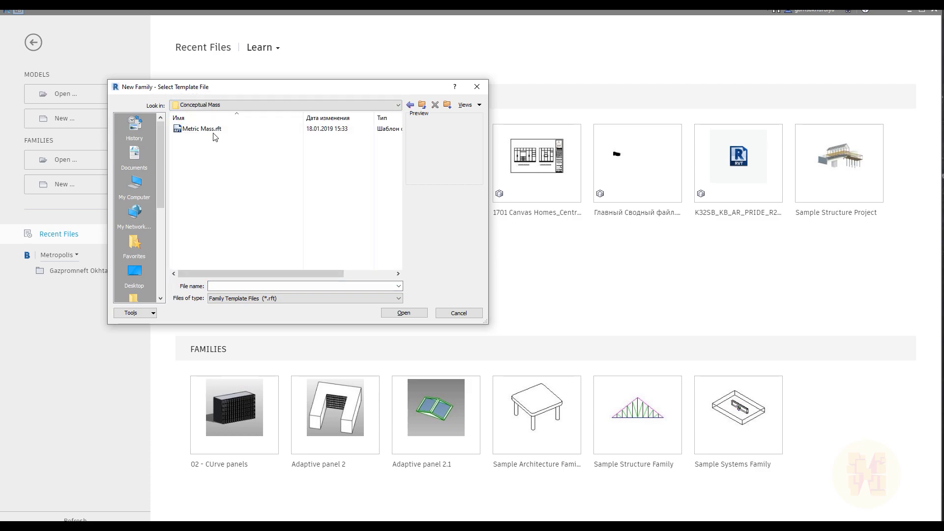
click(197, 130)
click(402, 313)
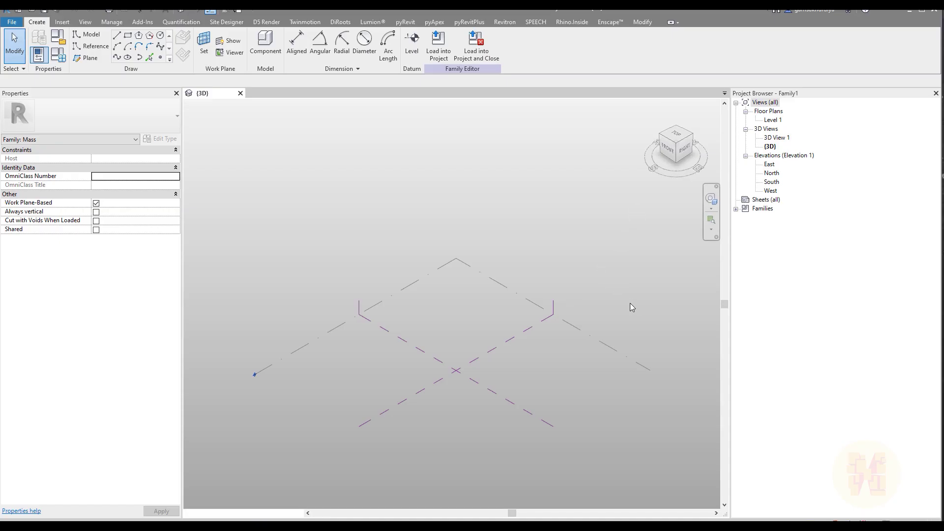
- Sketch a rectangle of about 22800 by 8700 mm on Level 1, behind the reference plane intersection, using model lines
scroll(532, 228, up, 5)
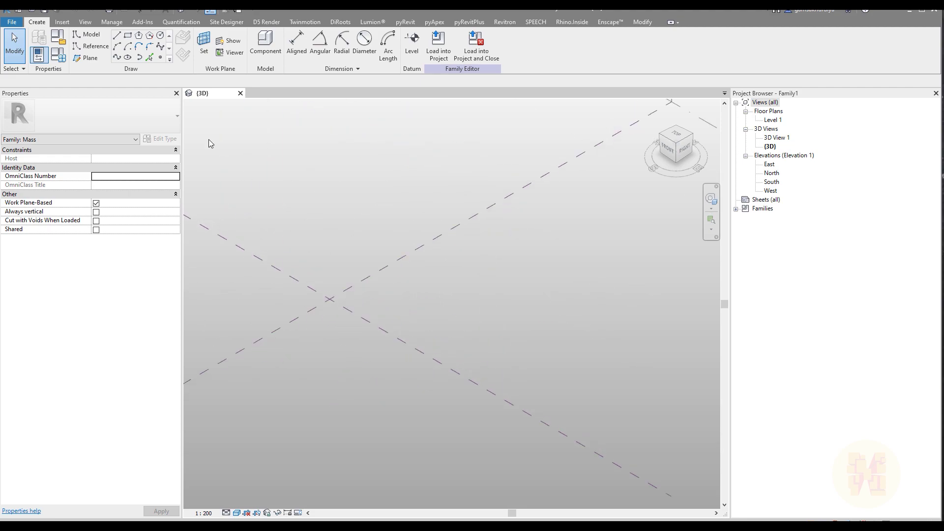
click(356, 217)
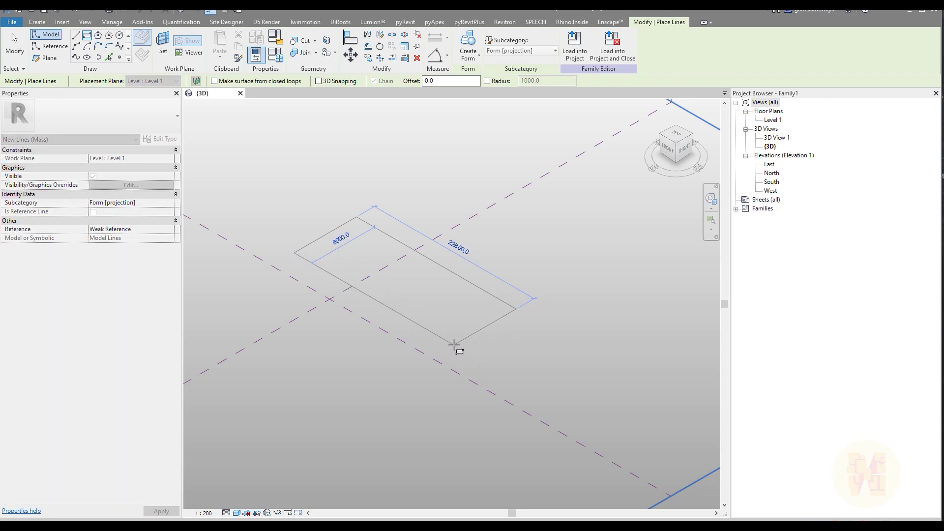
click(456, 344)
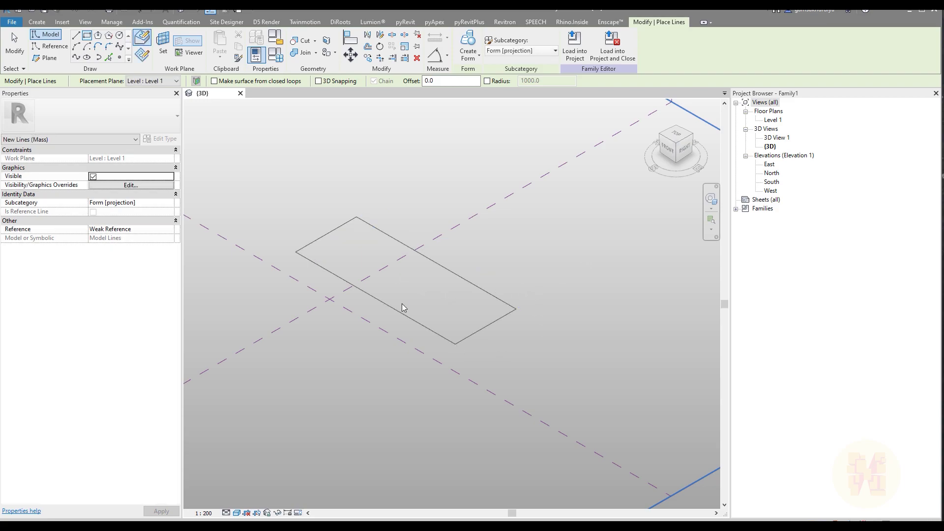
key(Escape)
key(Escape)
- Create a solid form from the whole rectangle and set its height to 24000 mm
key(Tab)
click(423, 323)
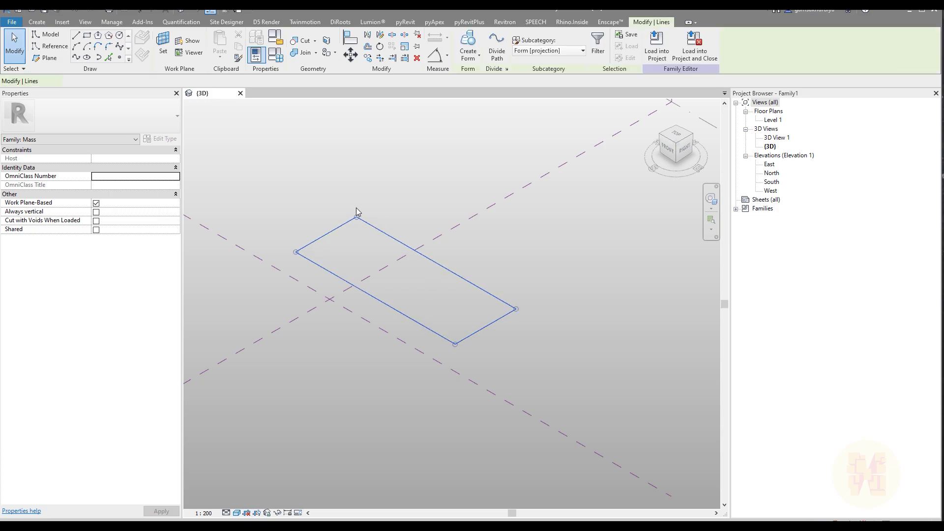
click(472, 39)
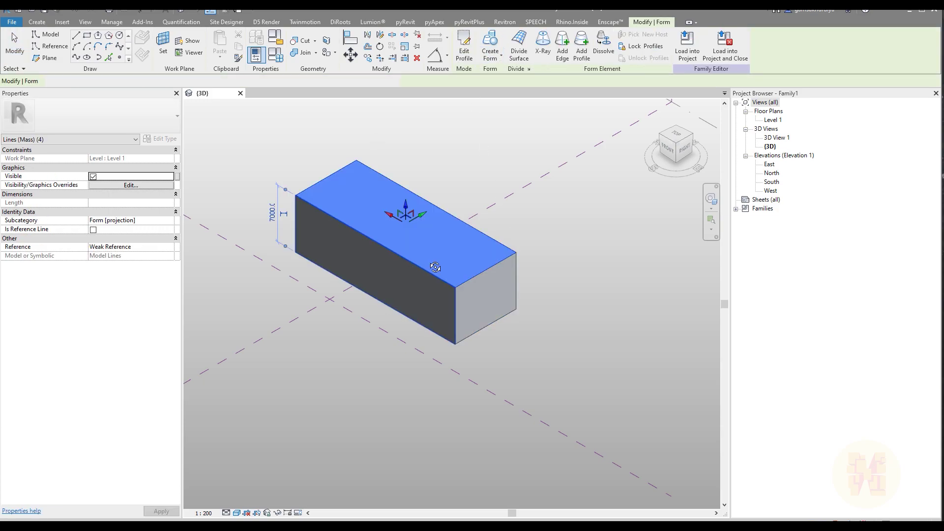
shift+middle_drag(423, 275, 491, 247)
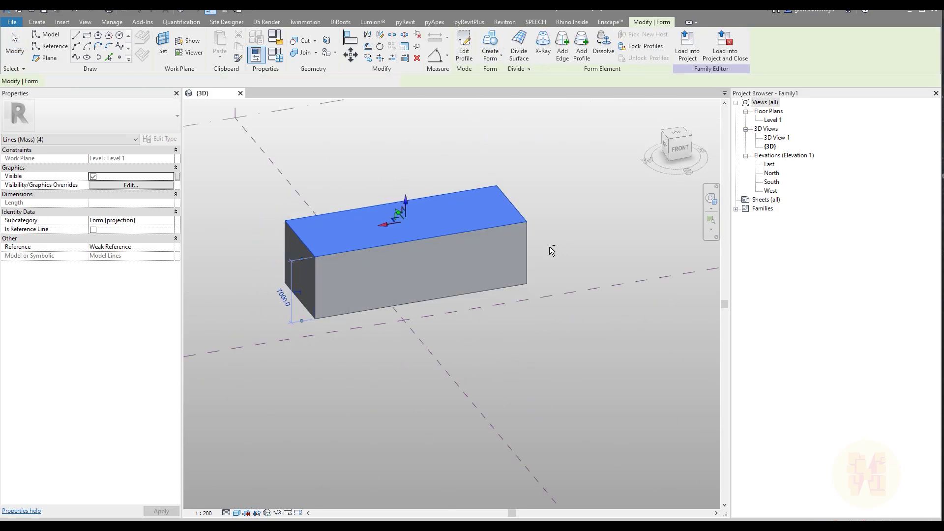
click(284, 301)
text(1)
key(BackSpace)
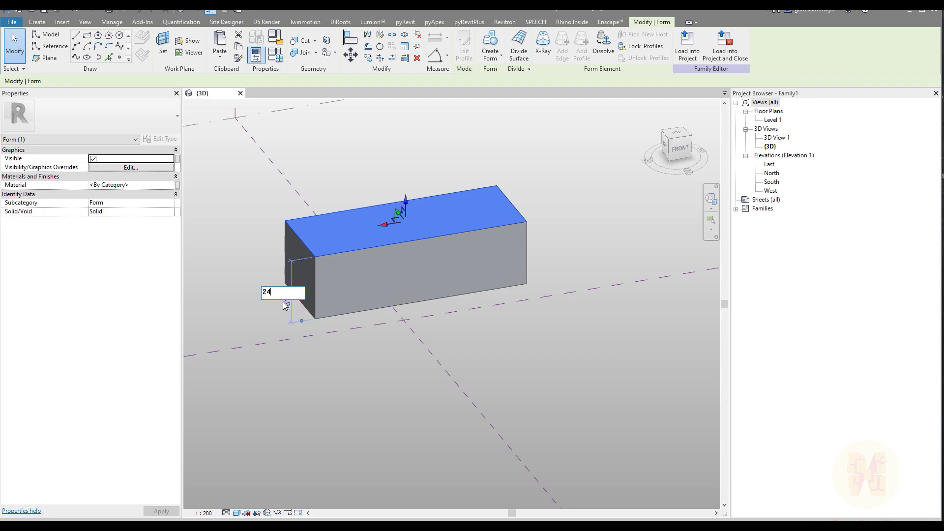
text(24000)
key(Return)
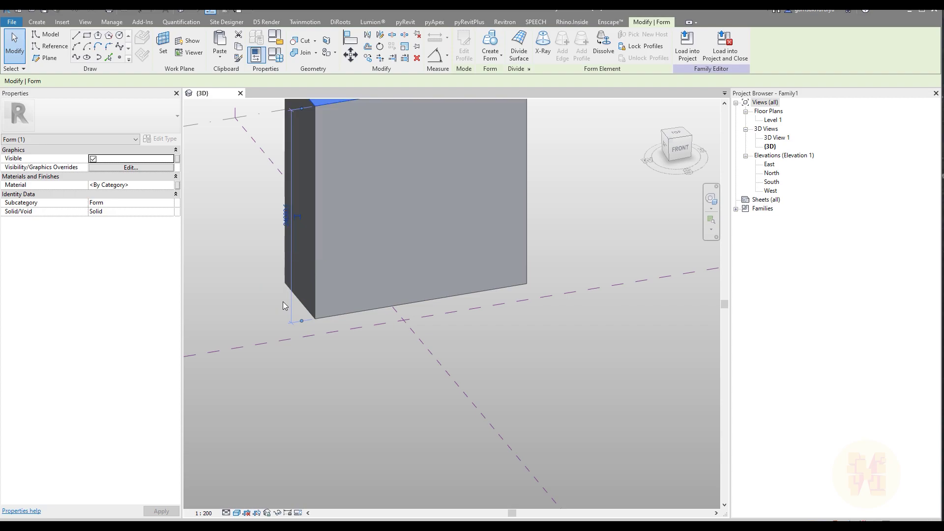
shift+middle_drag(462, 326, 477, 264)
key(Escape)
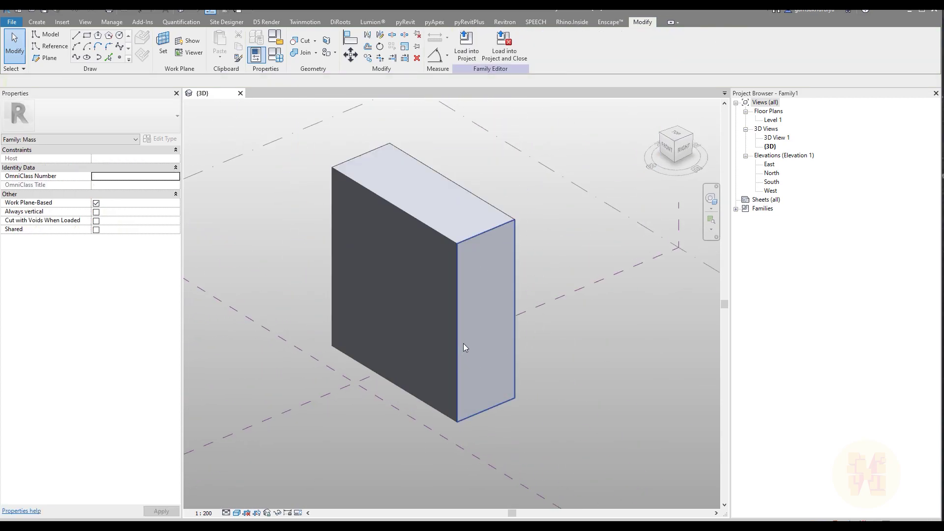
- Divide the front face of the box form into a UV grid
click(408, 304)
click(513, 47)
shift+middle_drag(436, 275, 468, 267)
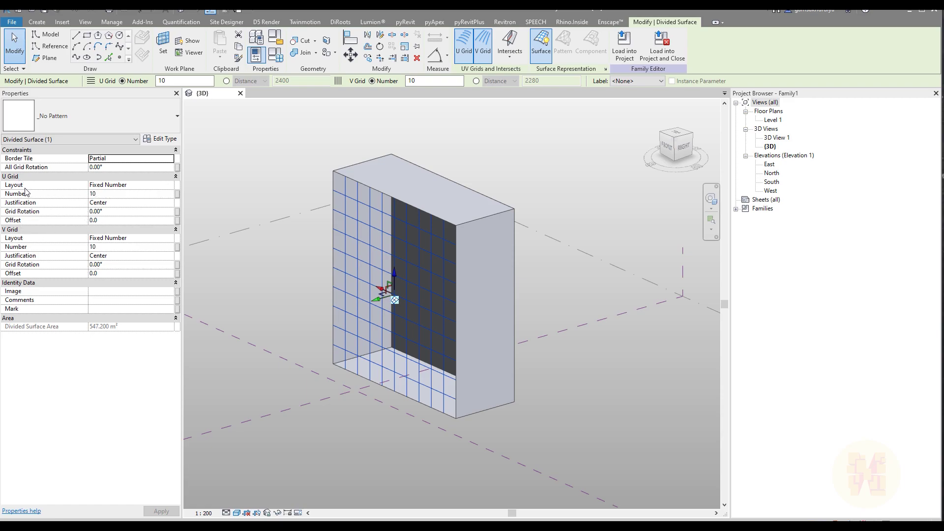
- Set the divided surface's U grid to a fixed distance of 4000 mm and its V grid to a fixed distance of 2500 mm
click(171, 186)
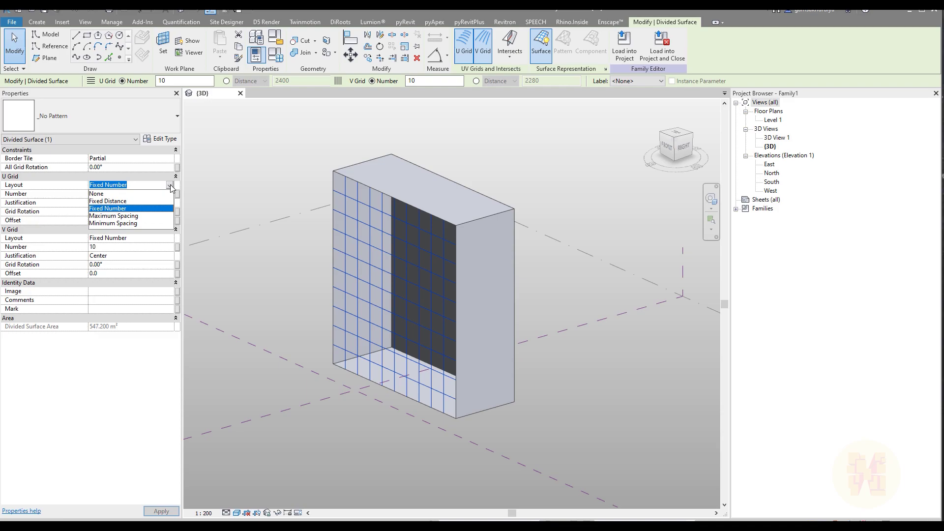
click(114, 201)
click(124, 196)
text(4000)
click(157, 241)
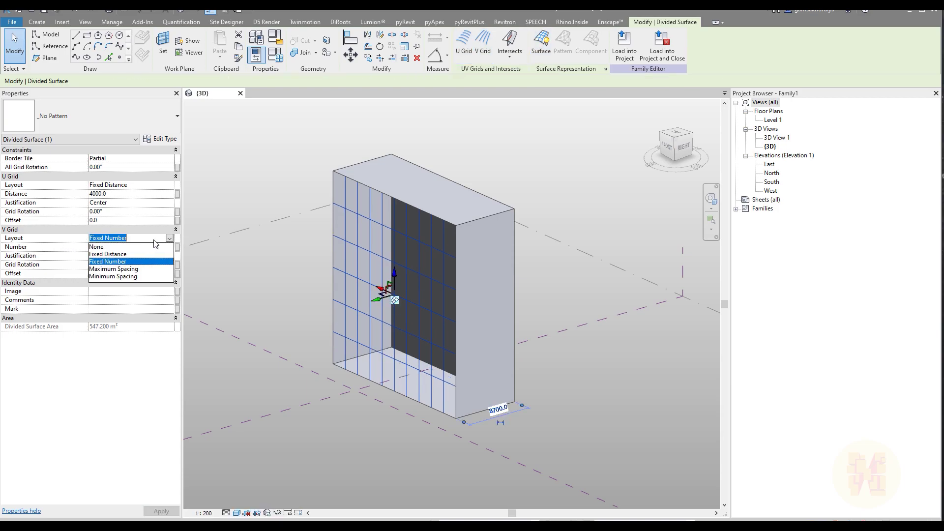
click(113, 254)
click(113, 248)
text(2500.0)
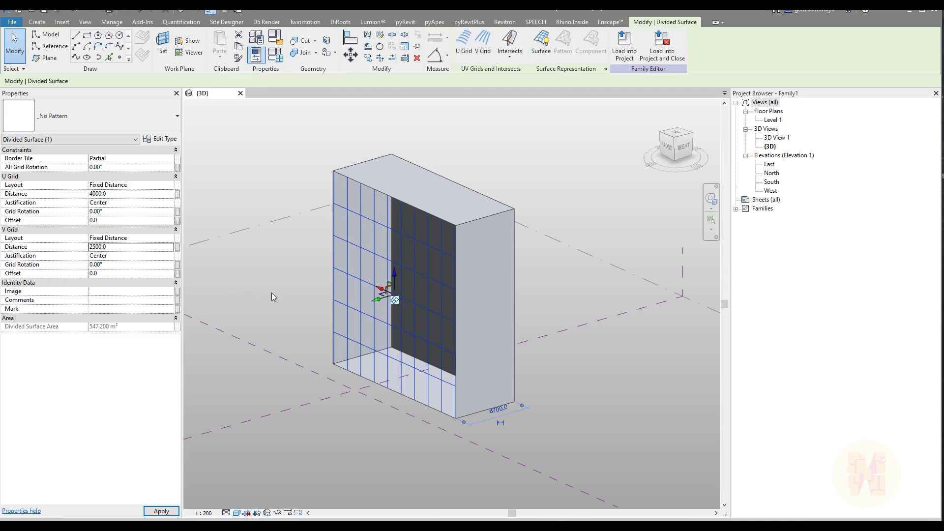
shift+middle_drag(293, 308, 390, 303)
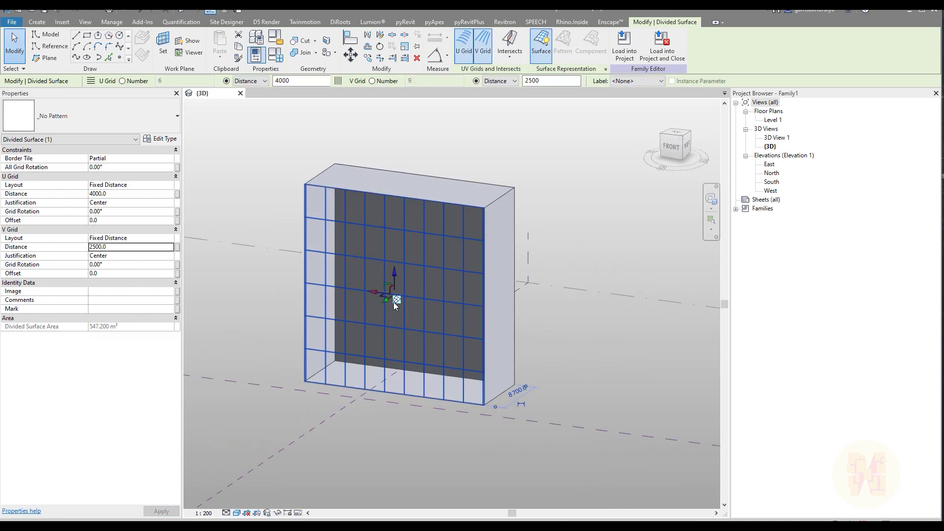
shift+middle_drag(446, 322, 389, 334)
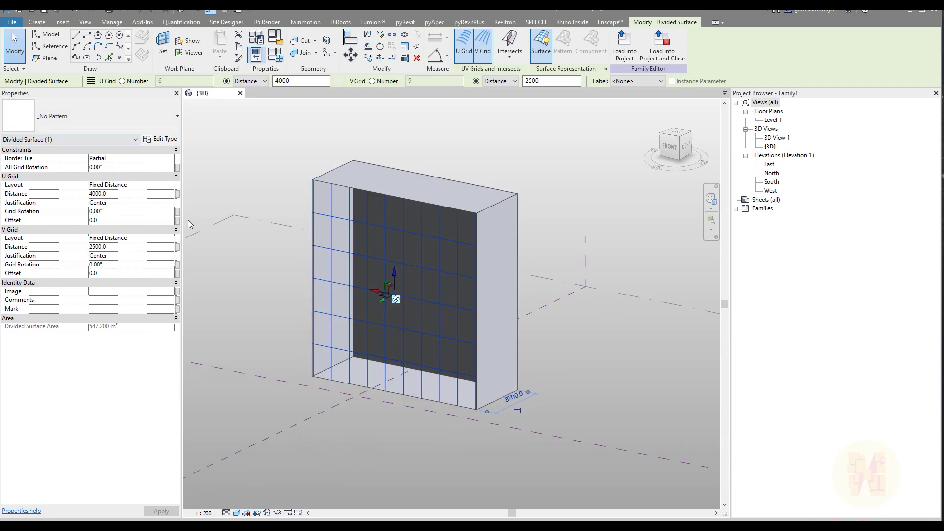
click(258, 315)
shift+middle_drag(515, 362, 497, 371)
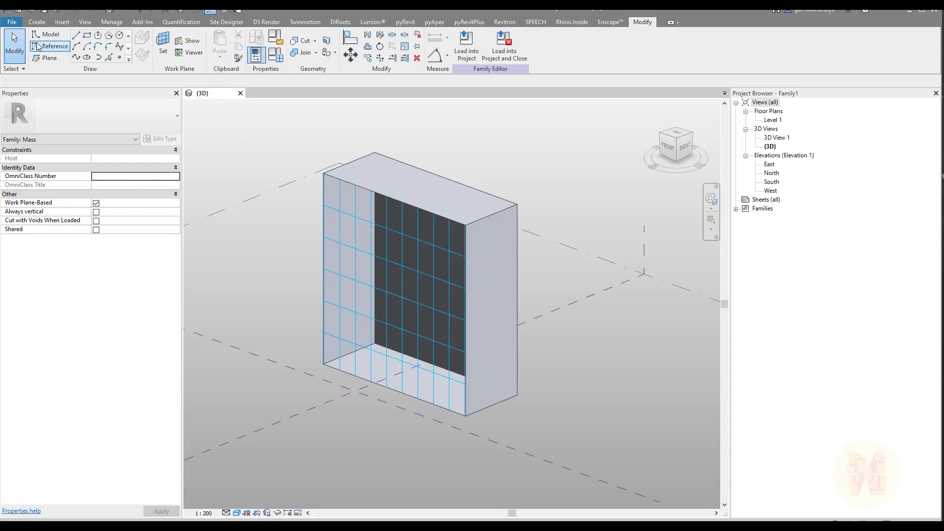
- Create a new family from the Metric Generic Model Pattern Based.rft template
click(11, 22)
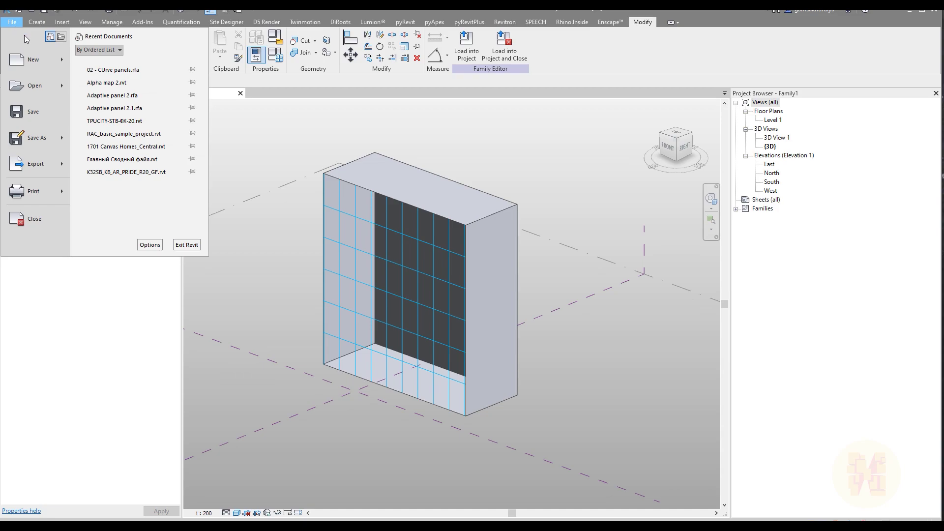
click(63, 66)
click(113, 94)
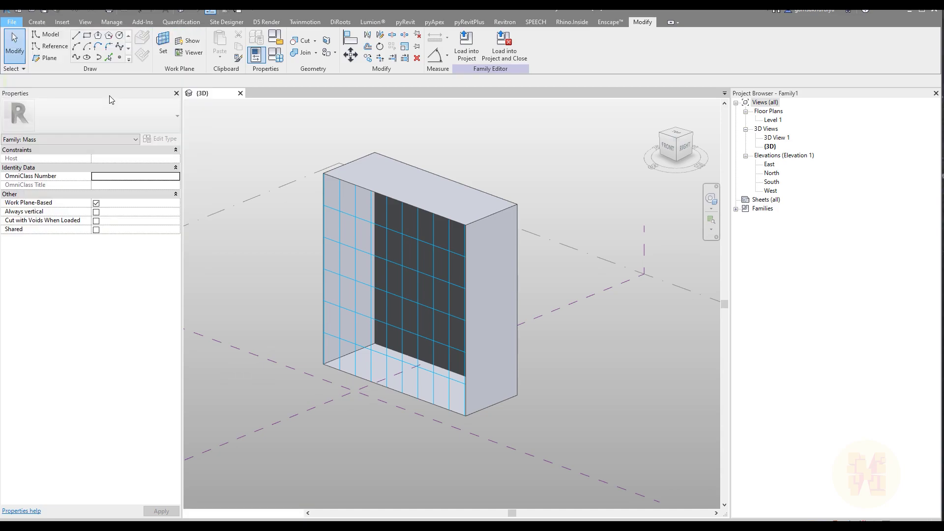
scroll(229, 210, down, 10)
scroll(228, 210, up, 5)
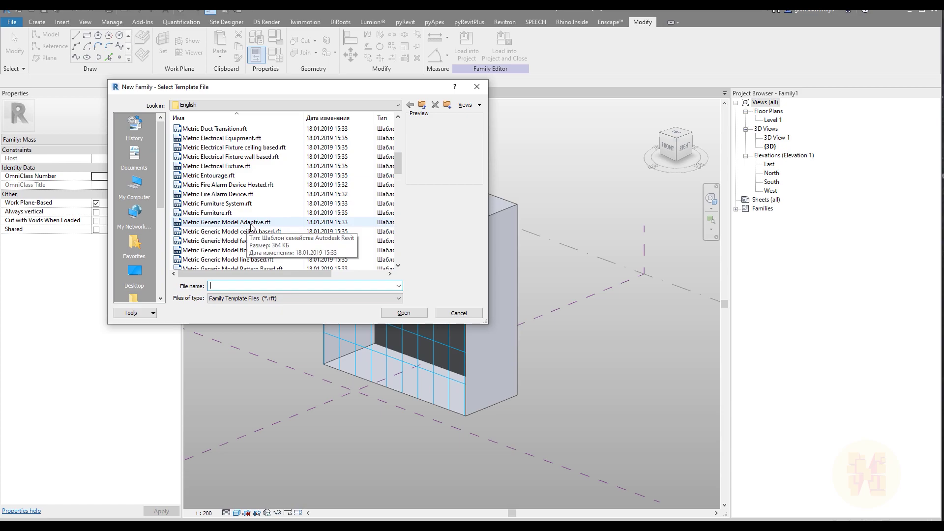
click(248, 222)
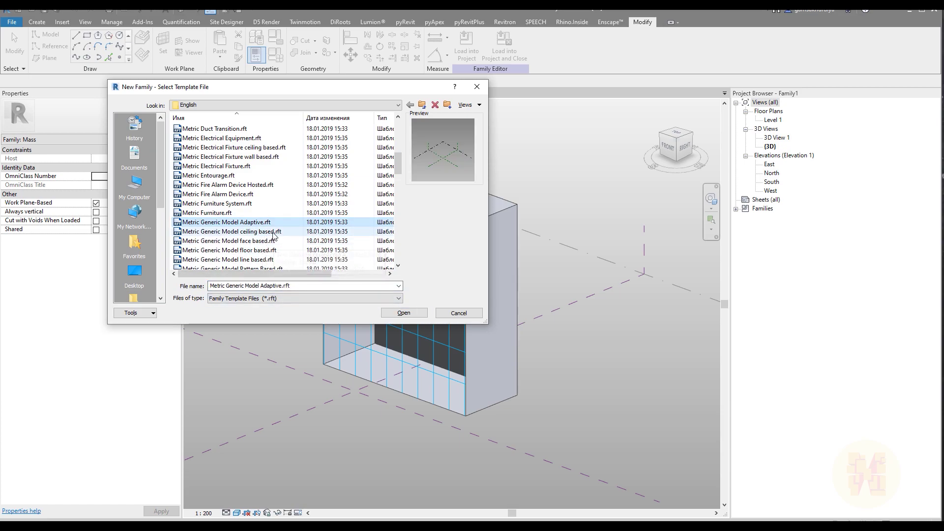
scroll(278, 258, down, 1)
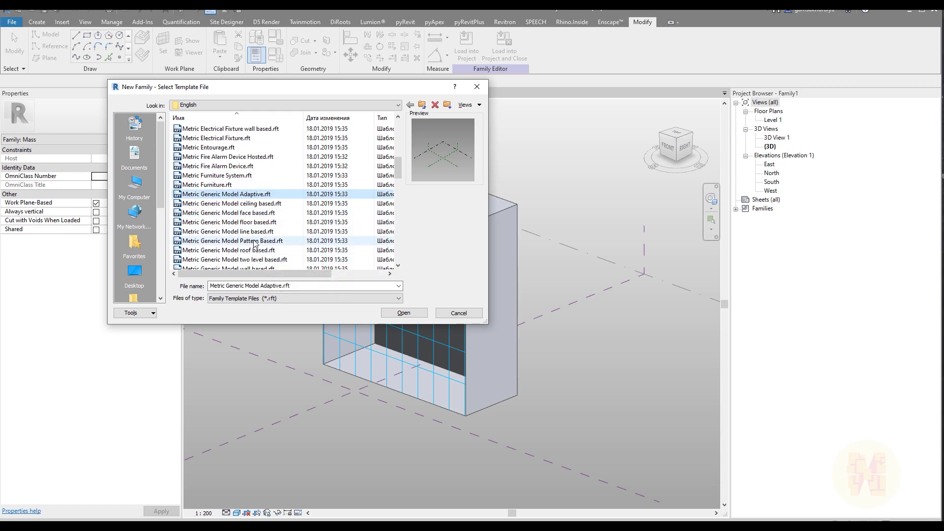
click(257, 243)
click(265, 195)
click(268, 241)
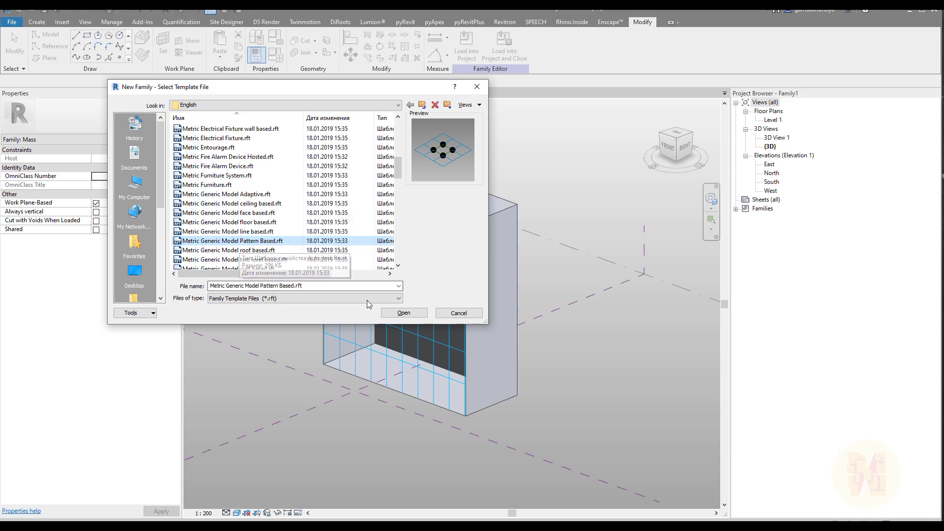
click(404, 313)
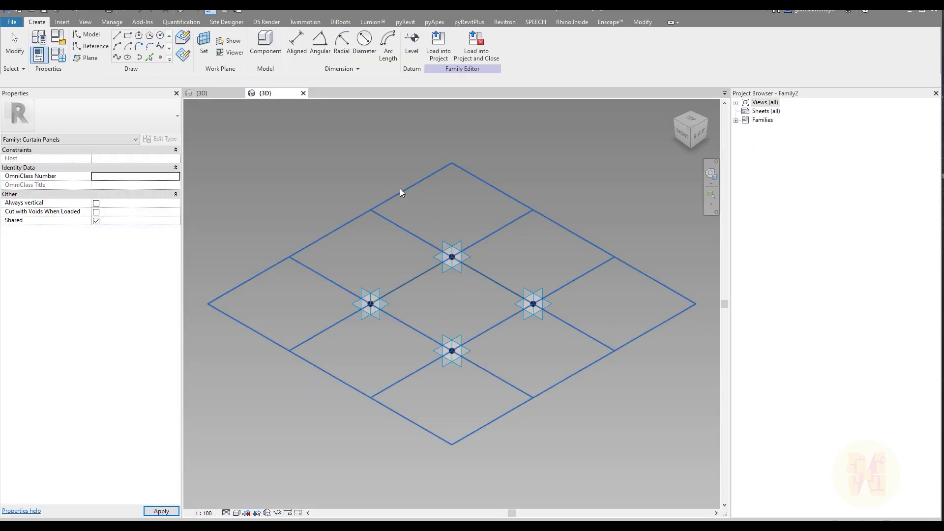
- Set the rectangular tile pattern grid's horizontal spacing to 4000 mm and vertical spacing to 2500 mm
click(375, 207)
middle_drag(550, 240, 503, 239)
shift+middle_drag(433, 281, 469, 332)
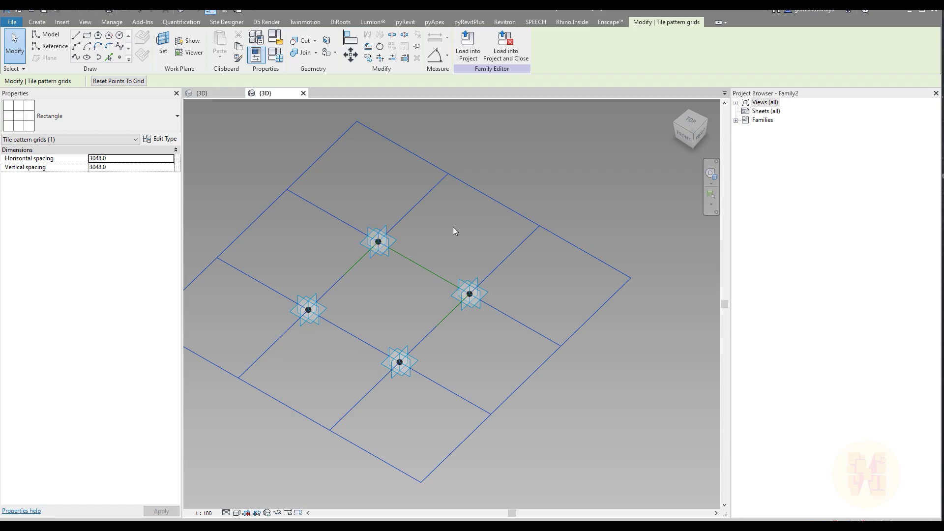
middle_drag(418, 254, 443, 262)
shift+middle_drag(530, 282, 550, 242)
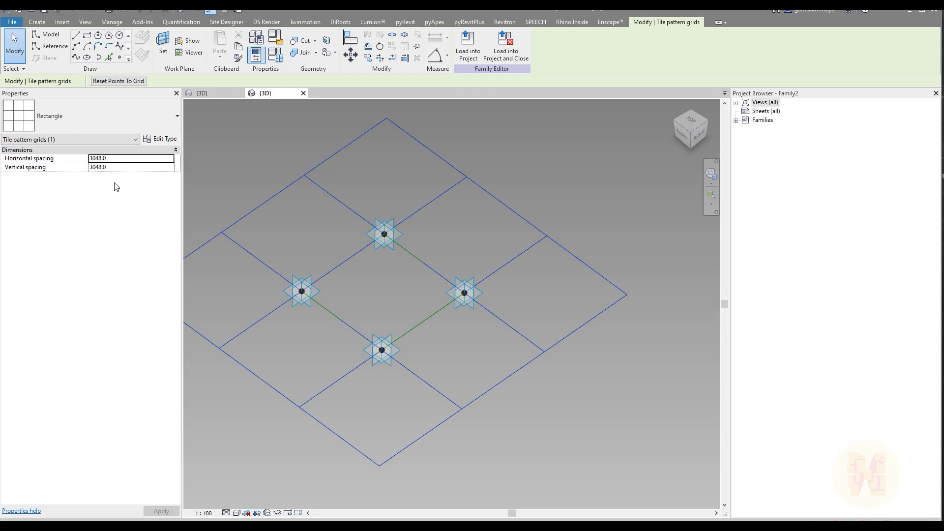
click(123, 161)
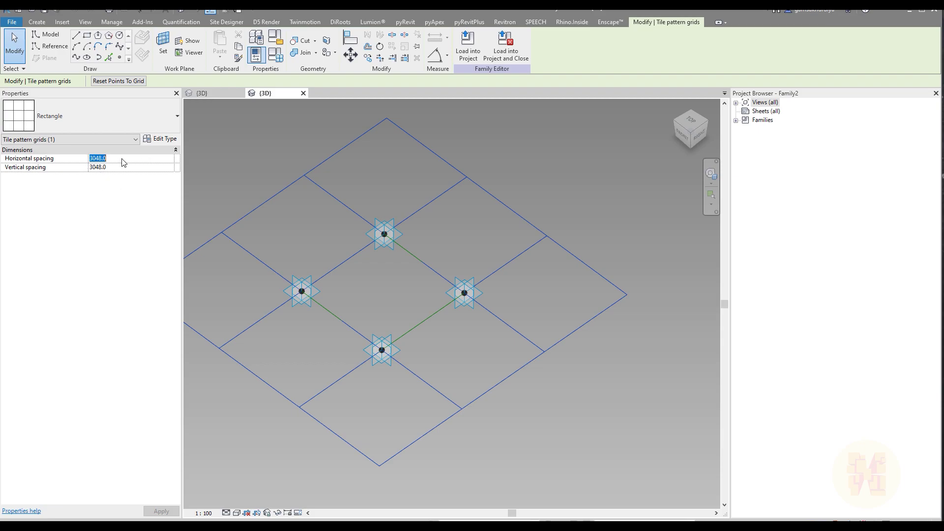
text(4000)
click(130, 171)
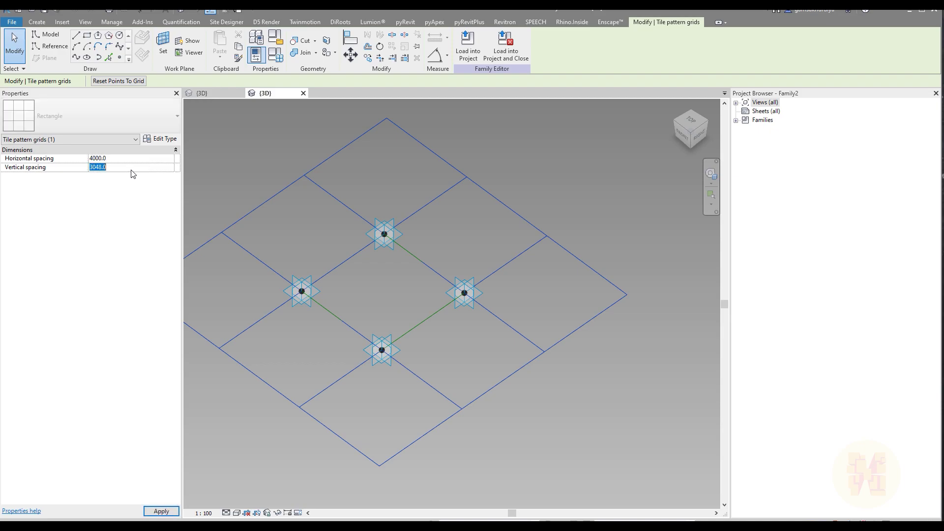
text(2500)
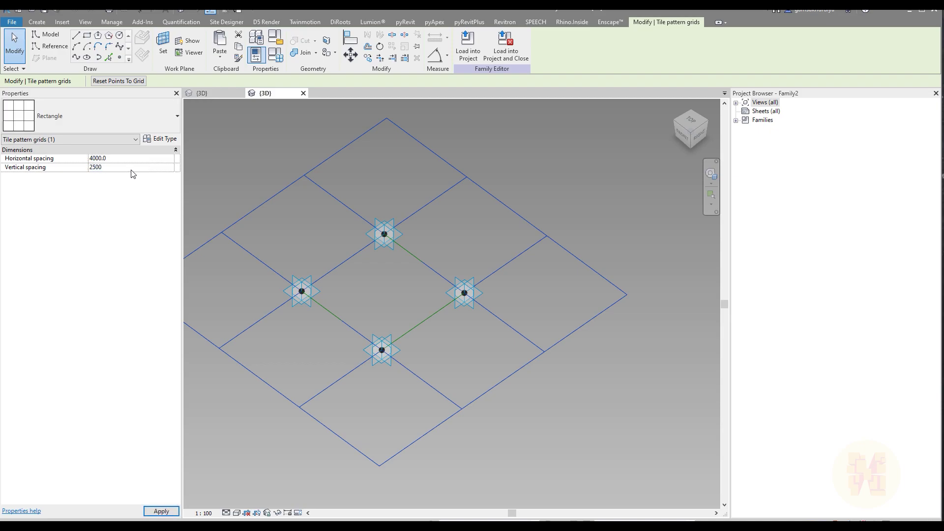
click(341, 251)
scroll(342, 250, down, 3)
shift+middle_drag(371, 284, 423, 199)
shift+middle_drag(414, 276, 340, 300)
scroll(384, 287, down, 3)
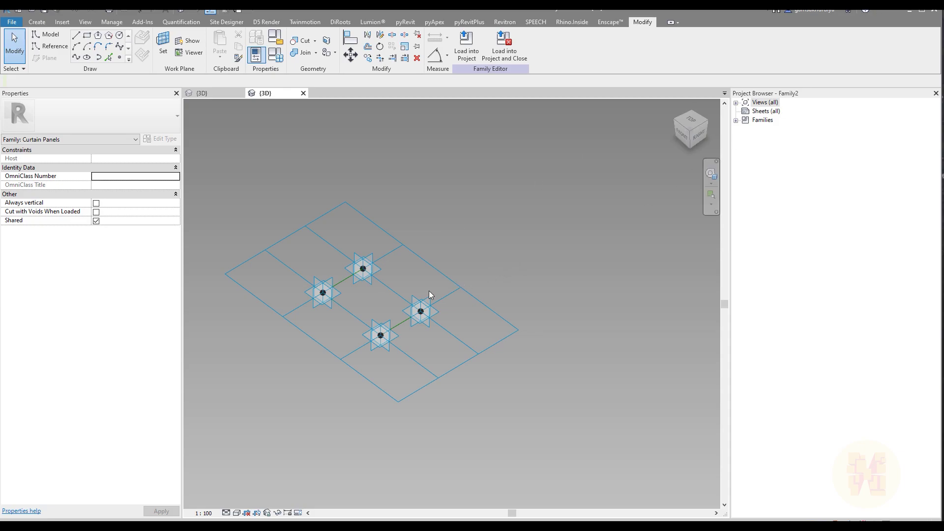
click(344, 293)
key(Tab)
key(Tab)
key(Tab)
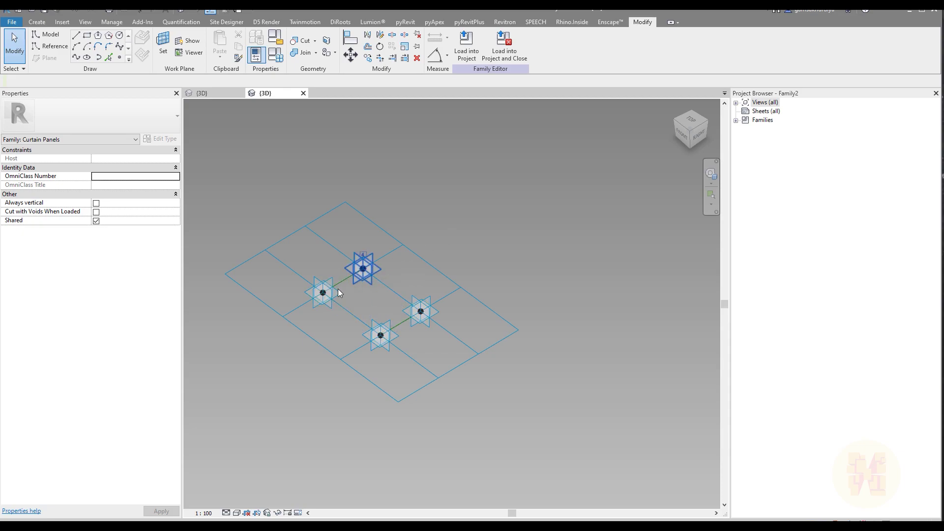
- Open the Level 1 floor plan of the panel family
double_click(760, 102)
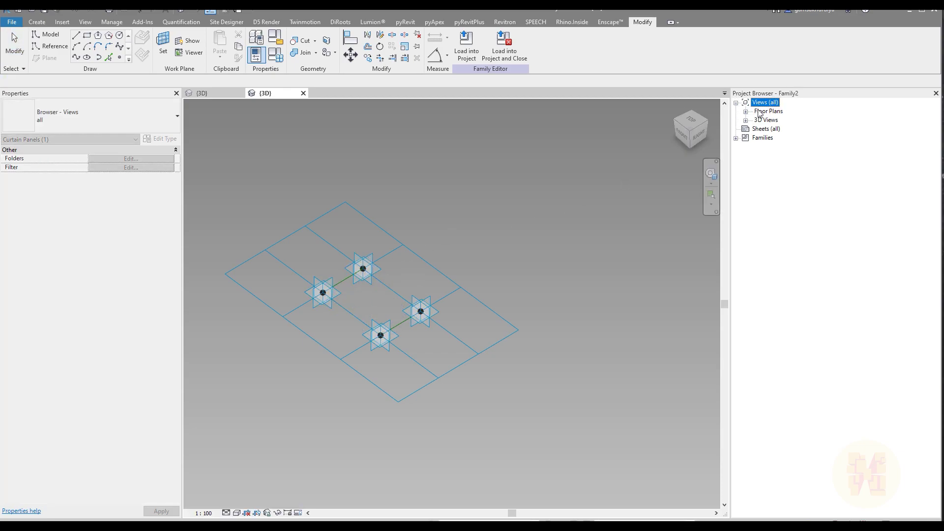
click(746, 112)
double_click(772, 120)
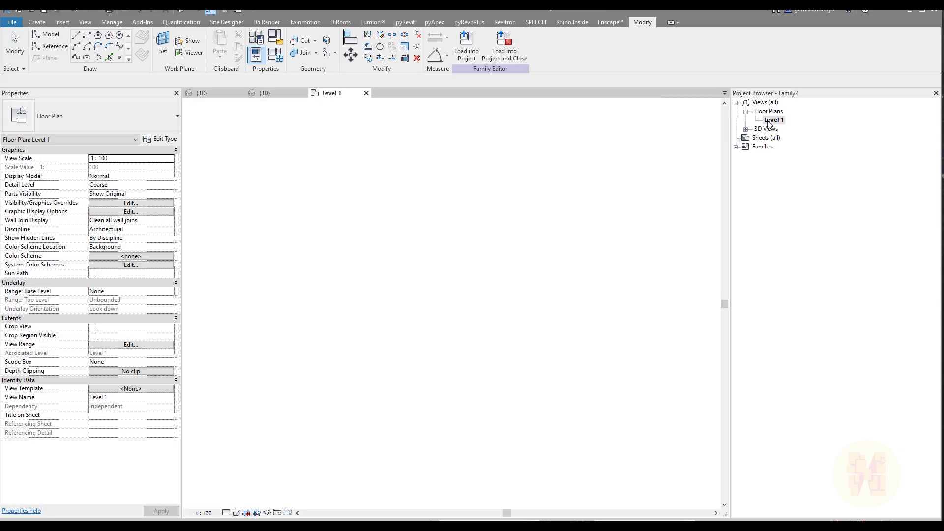
middle_drag(500, 314, 553, 214)
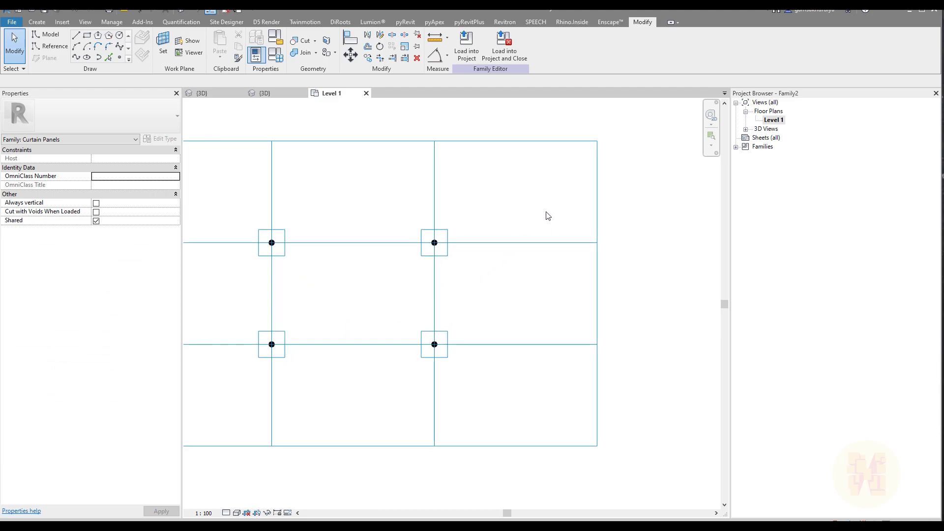
- Set the tile pattern grid's horizontal spacing to 2500 mm and its vertical spacing to 4000 mm
drag(620, 223, 545, 302)
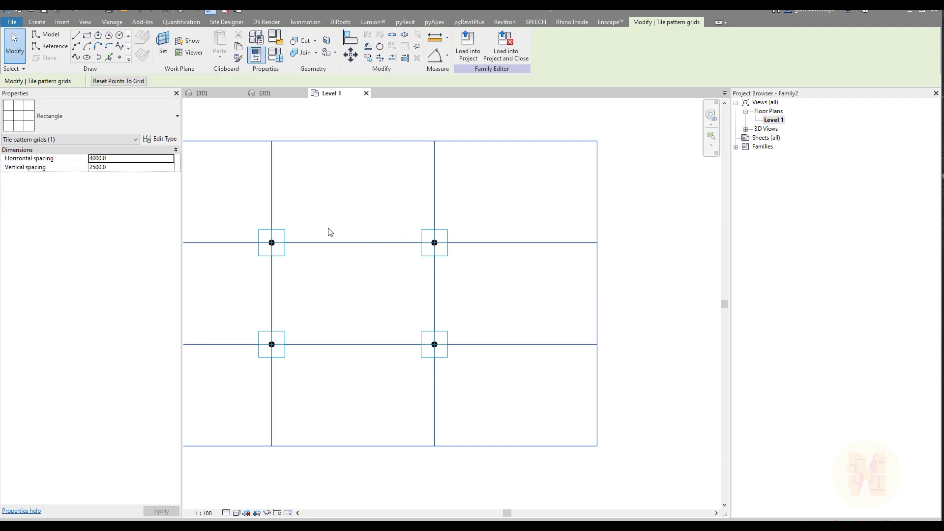
click(119, 160)
text(2500)
click(122, 169)
text(40)
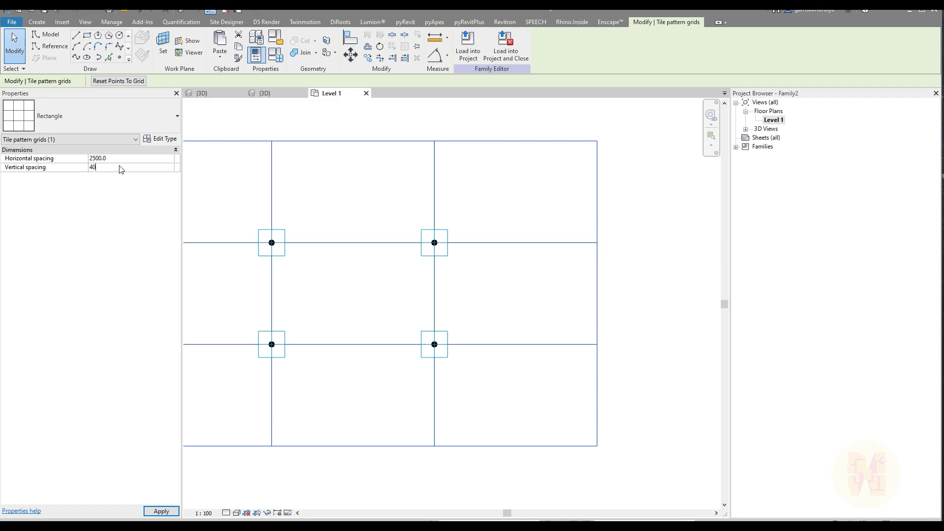
text(00)
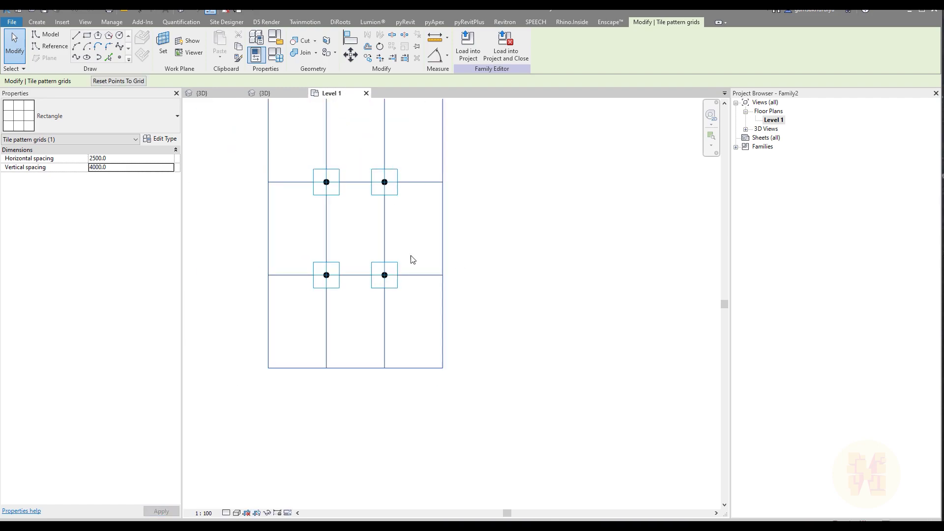
- Close the Level 1 floor plan and return to a close 3D view of the central tile
click(367, 93)
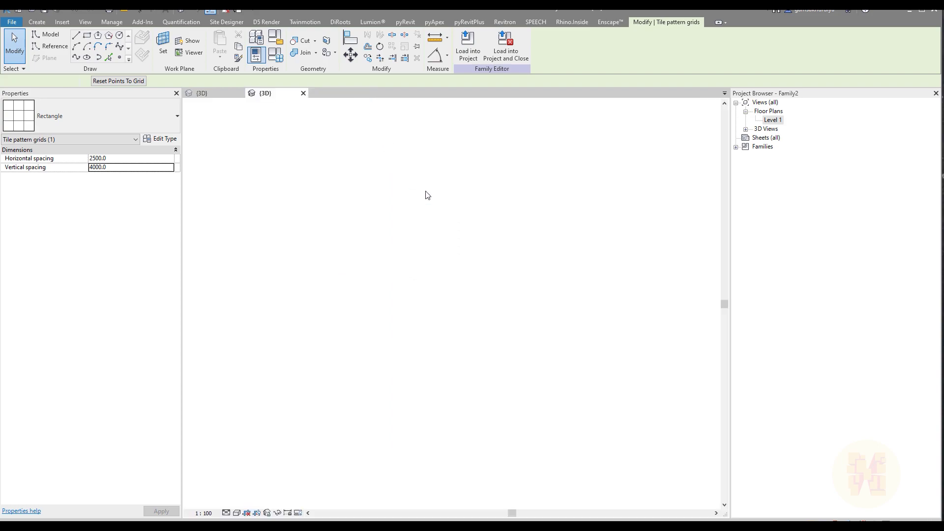
shift+middle_drag(412, 327, 390, 337)
scroll(339, 291, up, 5)
shift+middle_drag(390, 336, 393, 360)
scroll(374, 335, up, 3)
key(Tab)
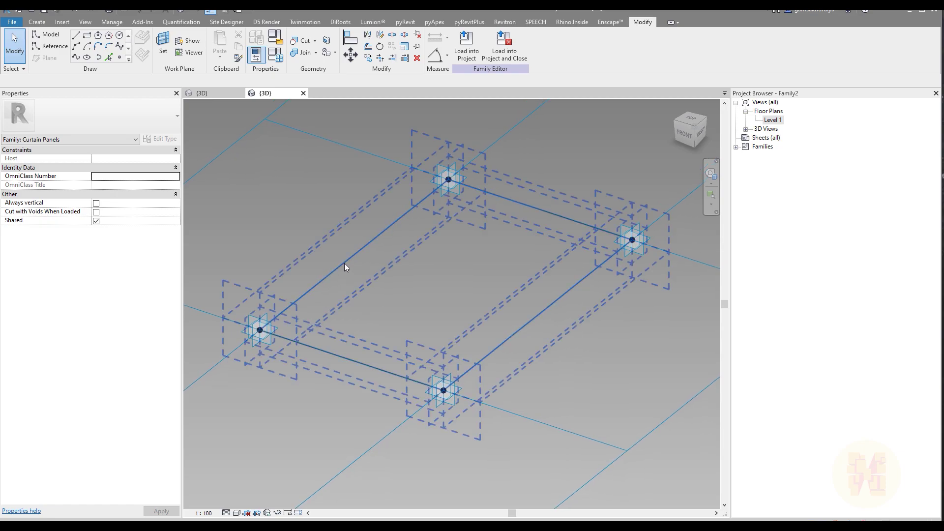
- Place a reference point on each of the tile's four adaptive corner points, using each corner's horizontal plane as the work plane
click(164, 49)
click(279, 329)
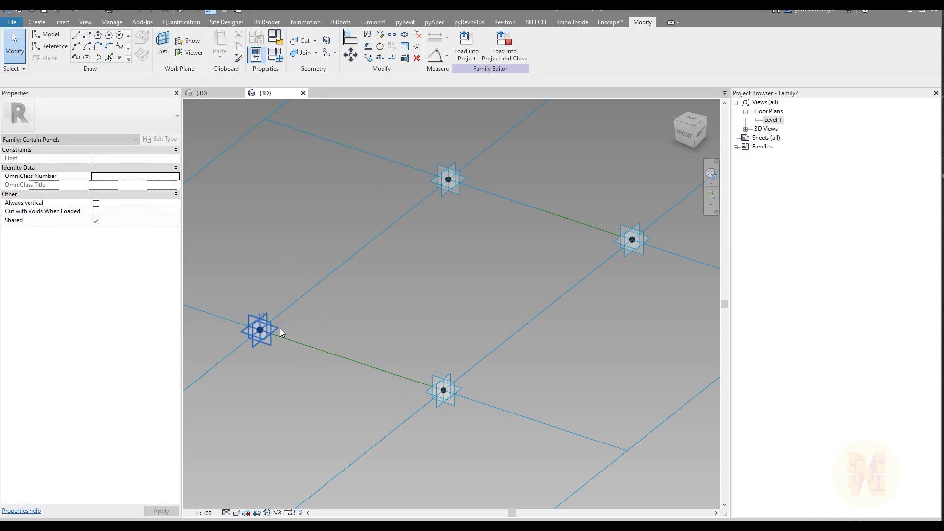
click(121, 59)
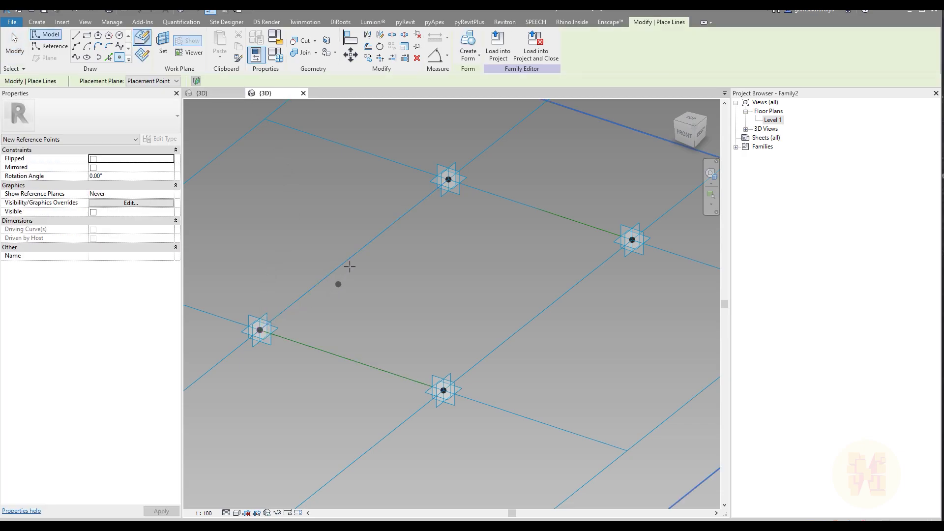
click(163, 44)
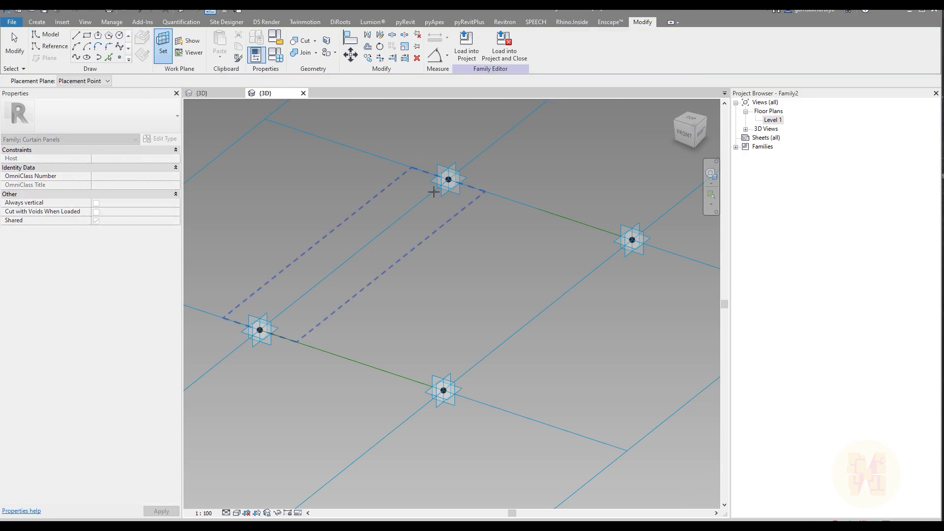
click(433, 186)
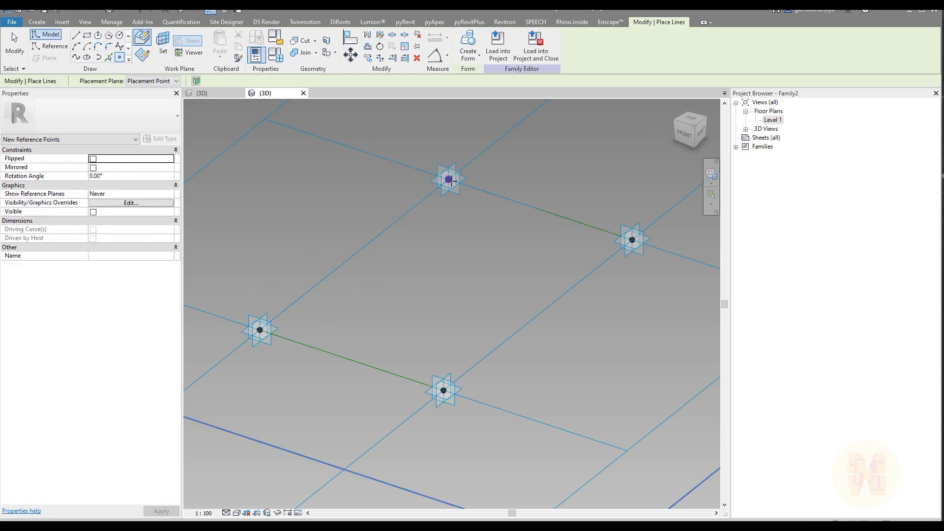
click(163, 44)
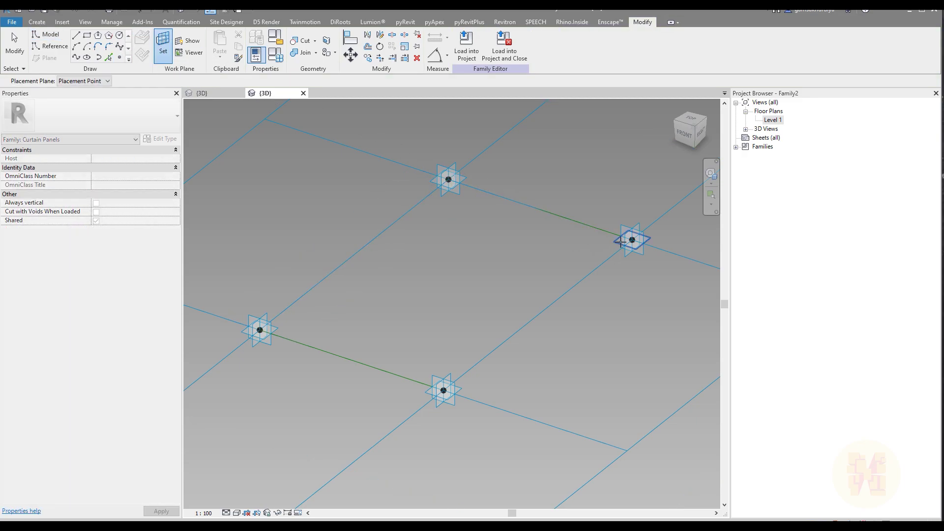
click(628, 242)
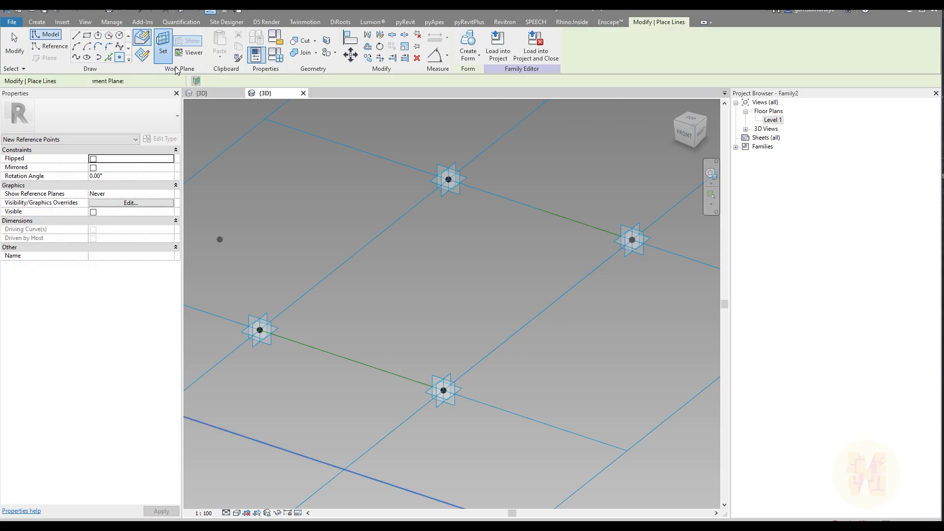
click(163, 44)
click(443, 390)
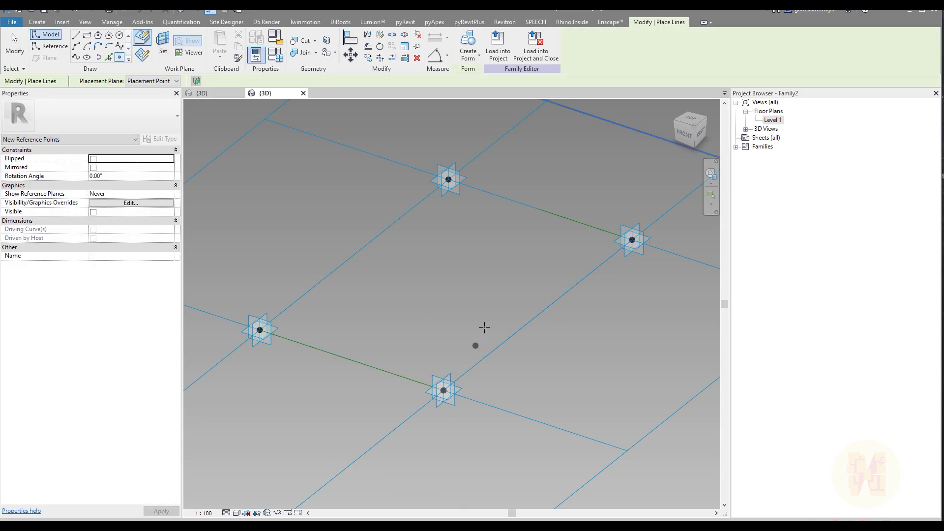
key(Escape)
- Filter the tile's elements down to the four reference points and set their offset to 500 mm
scroll(428, 297, down, 2)
drag(253, 147, 610, 439)
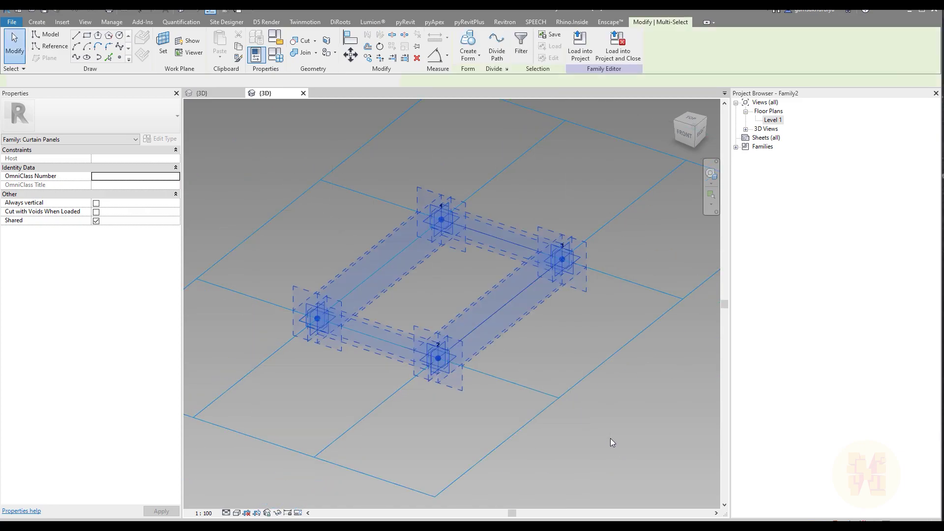
click(522, 46)
click(310, 198)
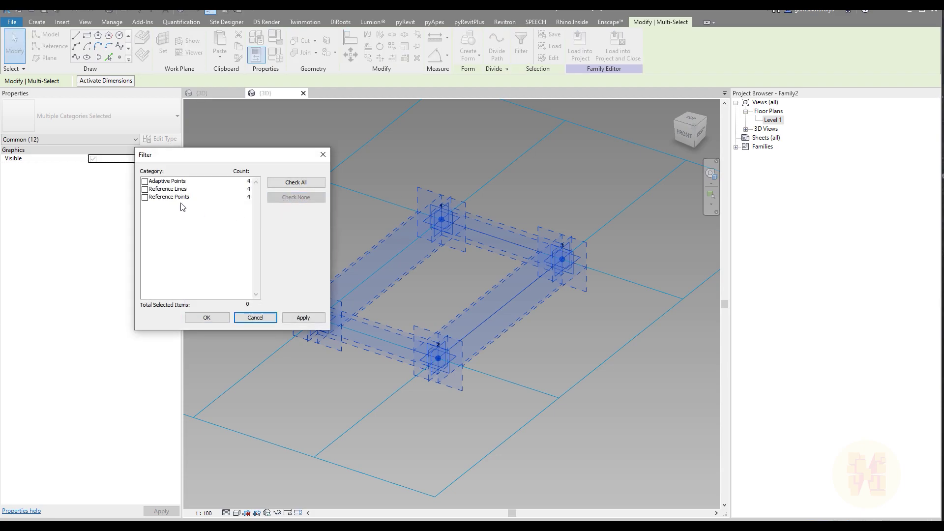
click(144, 197)
click(207, 317)
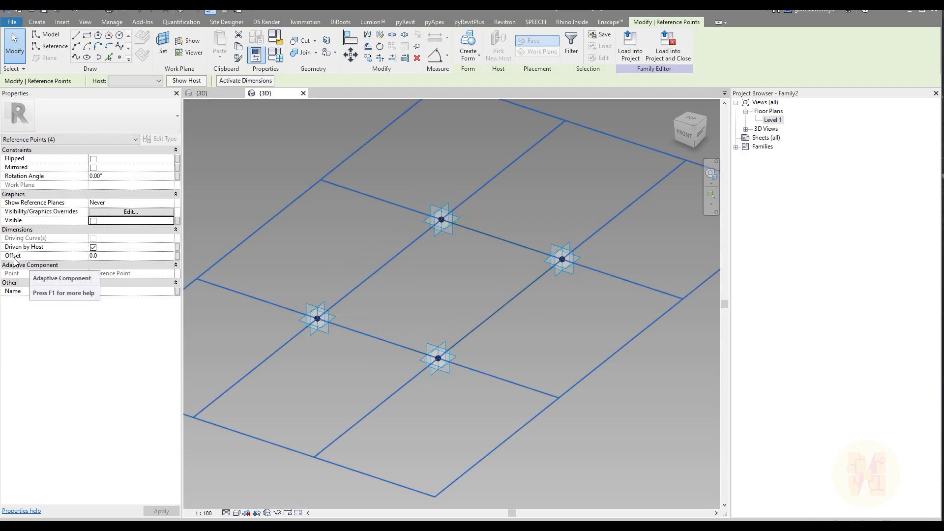
click(108, 256)
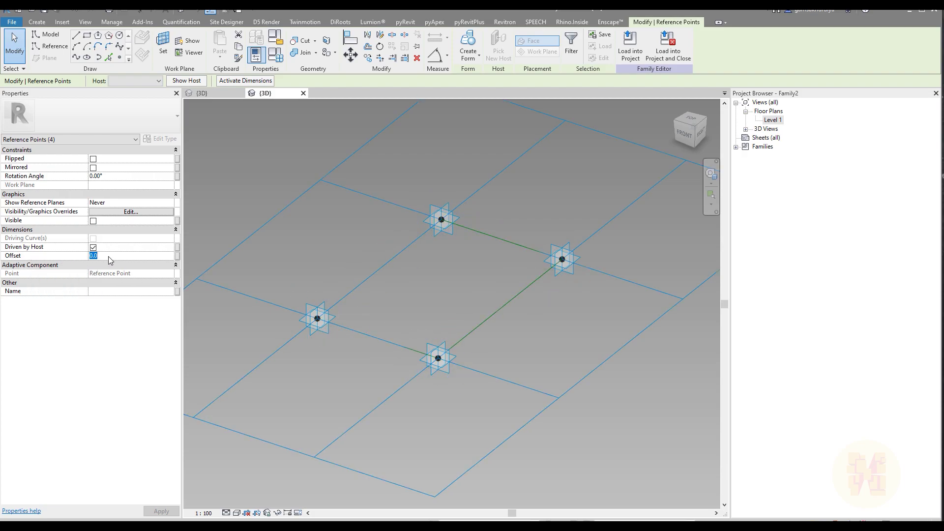
text(500)
shift+middle_drag(480, 296, 544, 328)
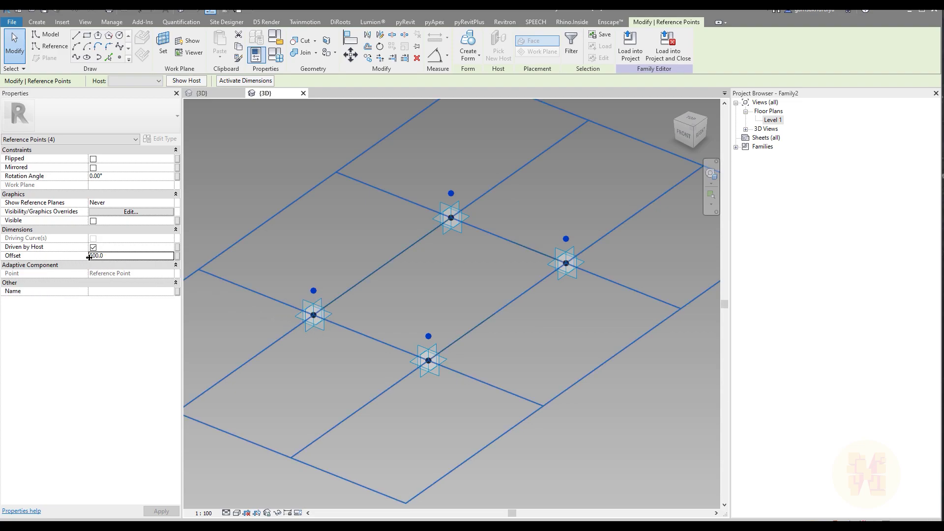
- Link the four reference points' offset to a new type parameter named Main_Offset
click(176, 257)
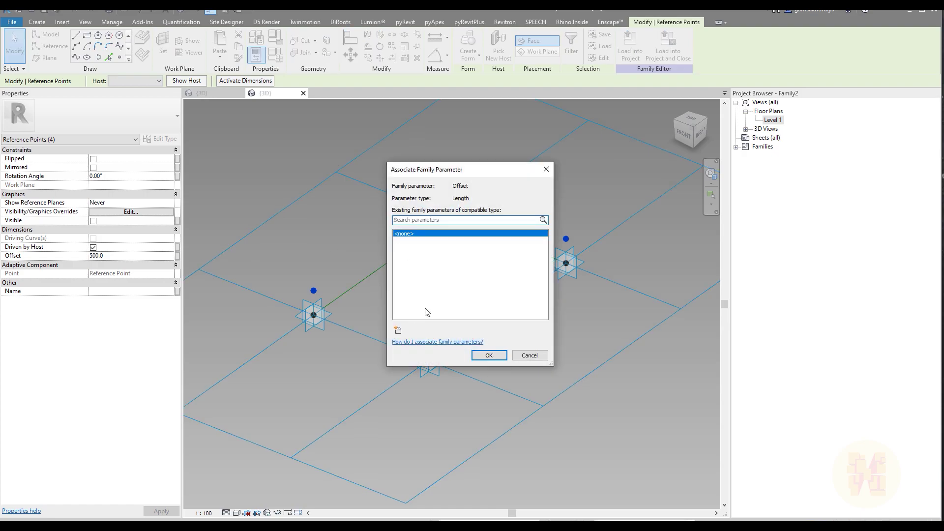
click(403, 331)
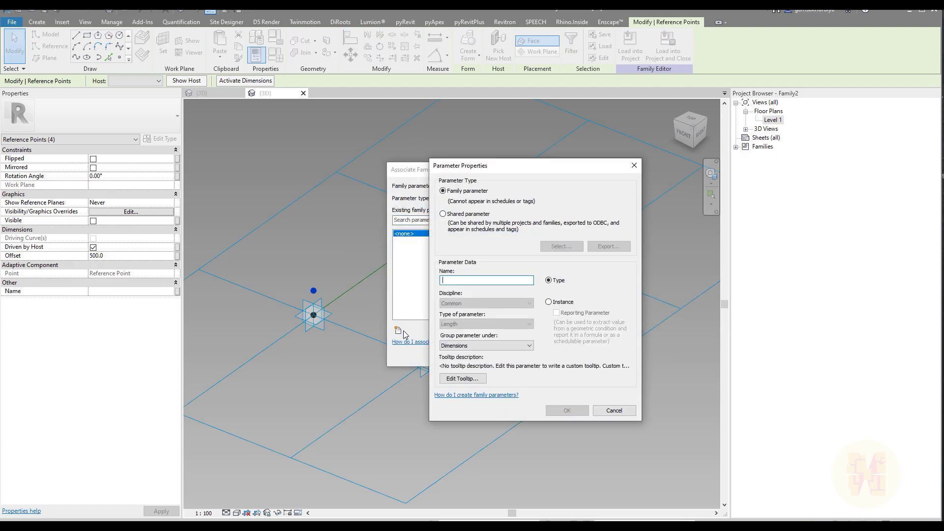
text(Main_Offset)
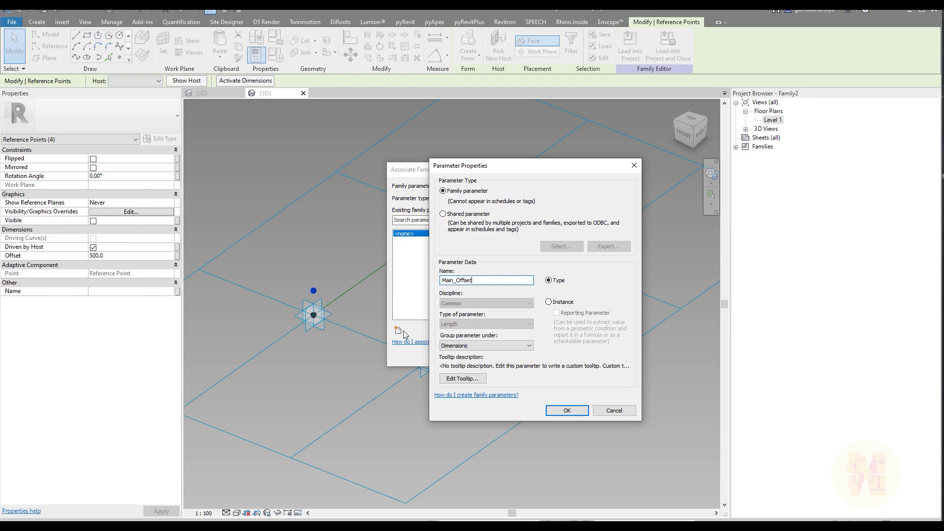
click(567, 411)
click(489, 355)
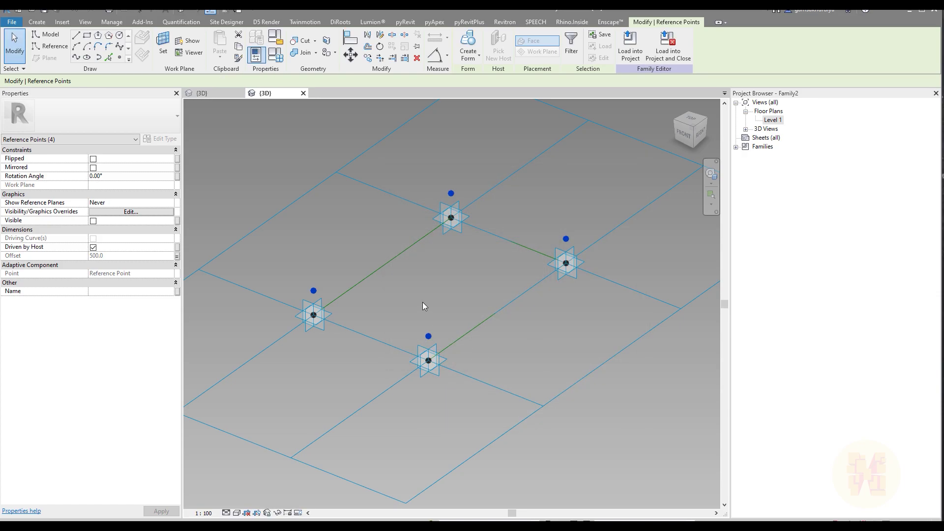
key(Escape)
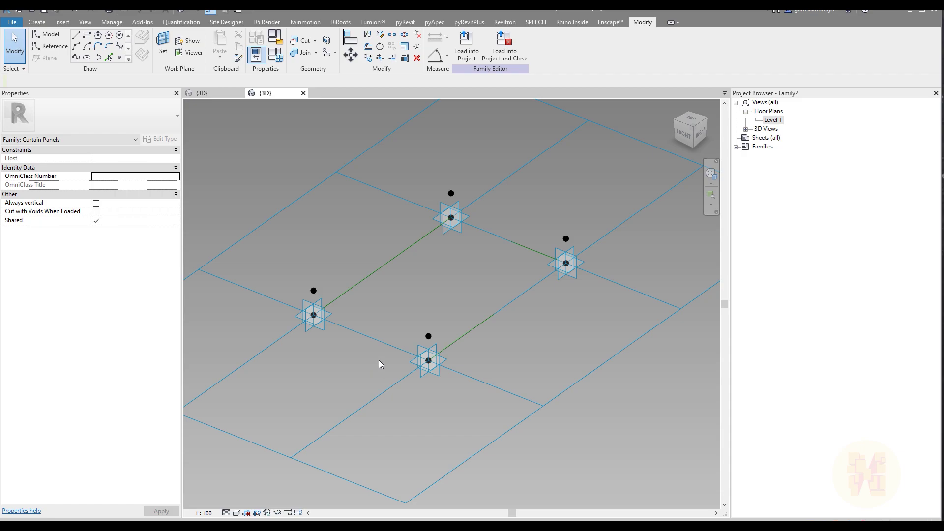
- Draw two straight reference lines with 3D snapping, joining the raised points above each of the tile's short edges
shift+middle_drag(350, 341, 381, 340)
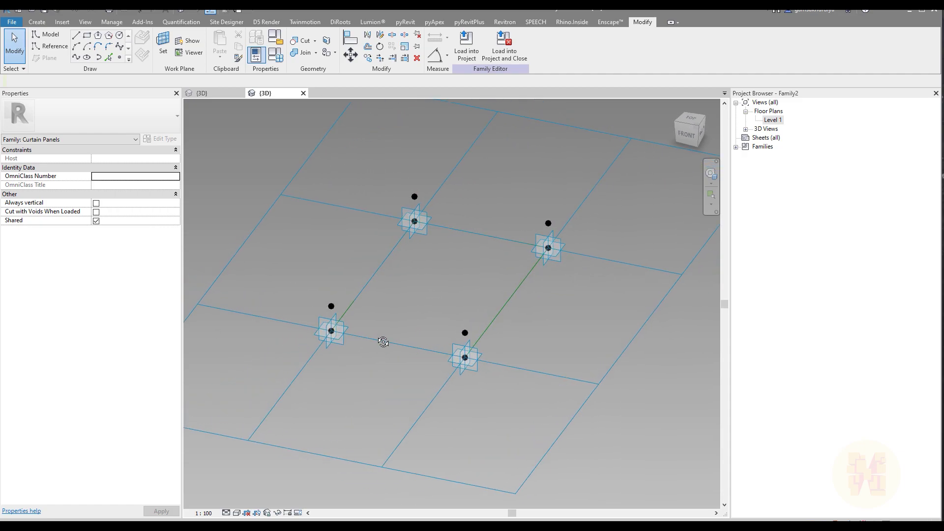
shift+middle_drag(420, 311, 391, 333)
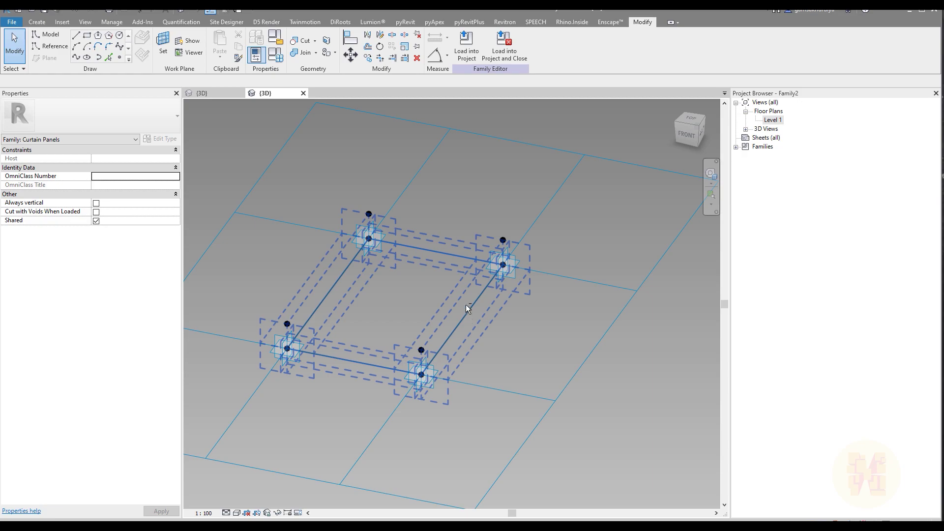
mouse_move(456, 311)
shift+middle_down()
mouse_move(448, 298)
mouse_move(400, 297)
mouse_move(439, 310)
shift+middle_up()
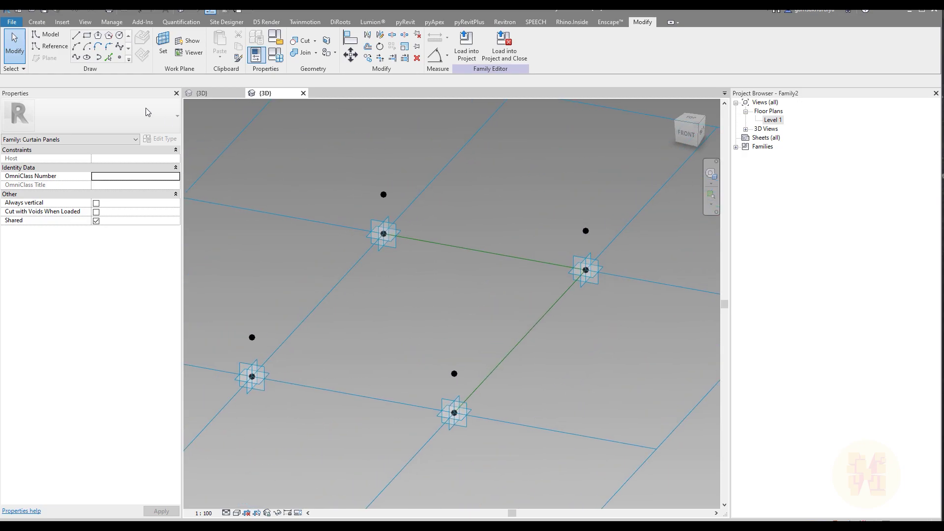
click(53, 47)
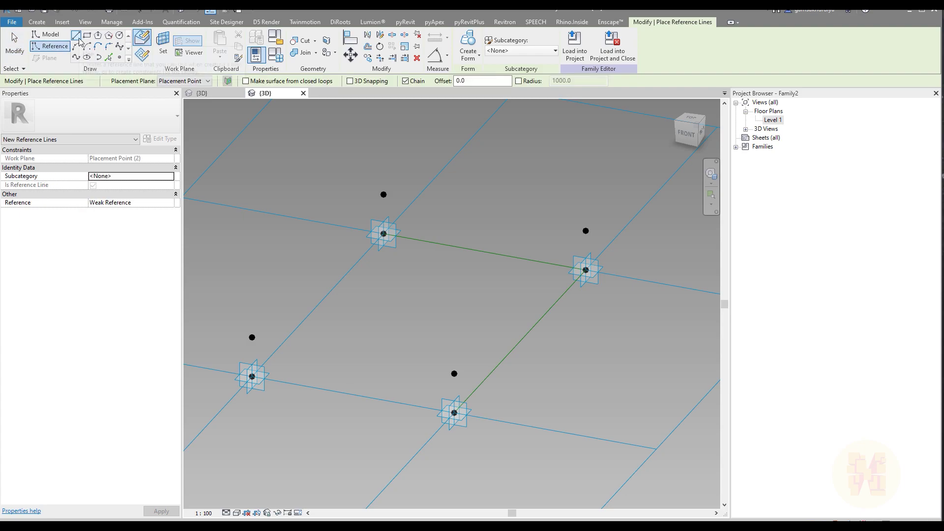
click(350, 81)
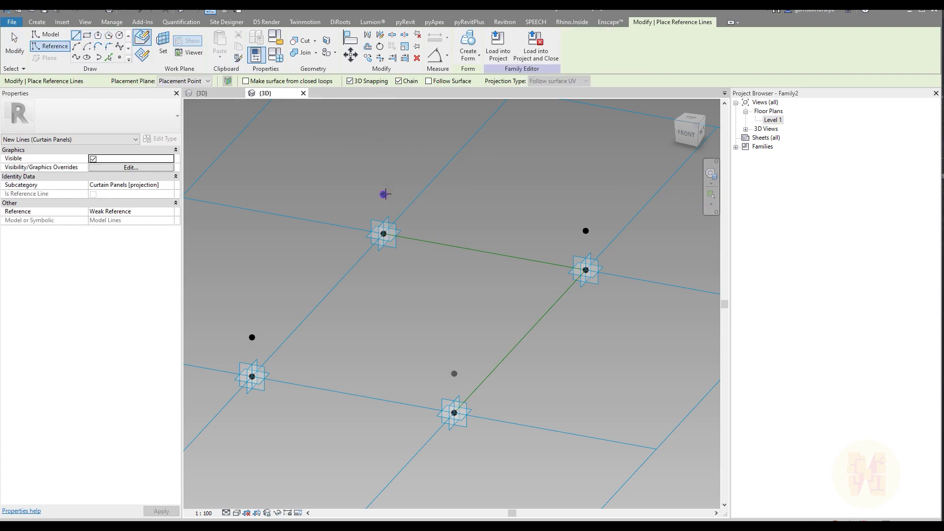
click(589, 230)
click(252, 338)
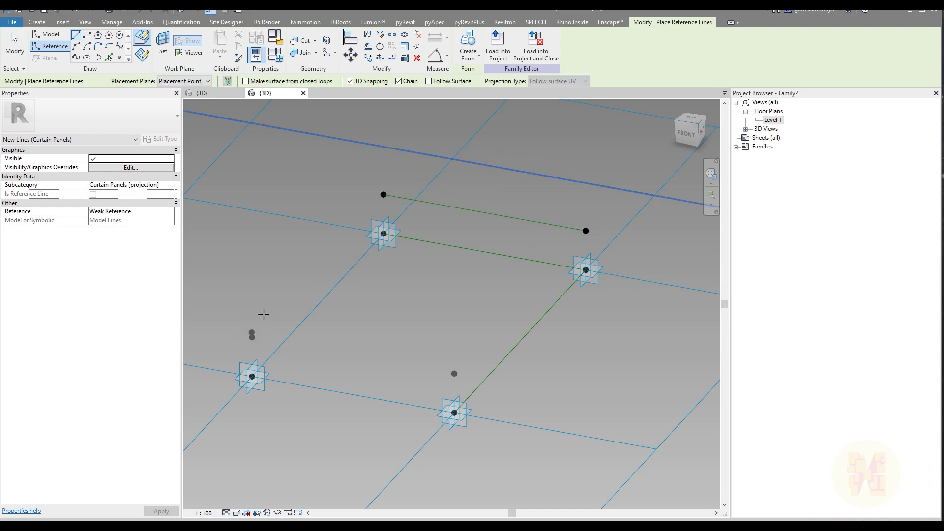
click(455, 374)
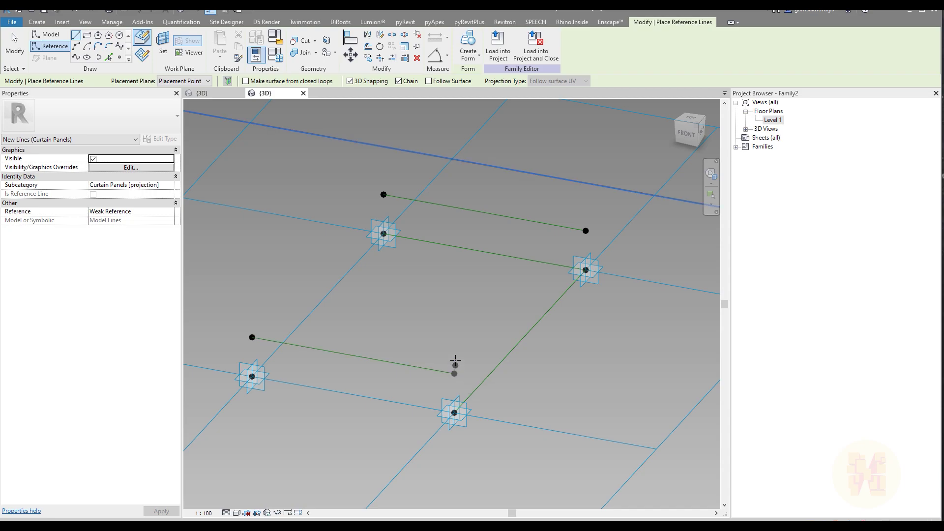
key(Escape)
key(Escape)
- Place two reference points on each of the two raised reference lines, one near each end
mouse_move(388, 327)
shift+middle_down()
mouse_move(395, 334)
mouse_move(386, 330)
shift+middle_up()
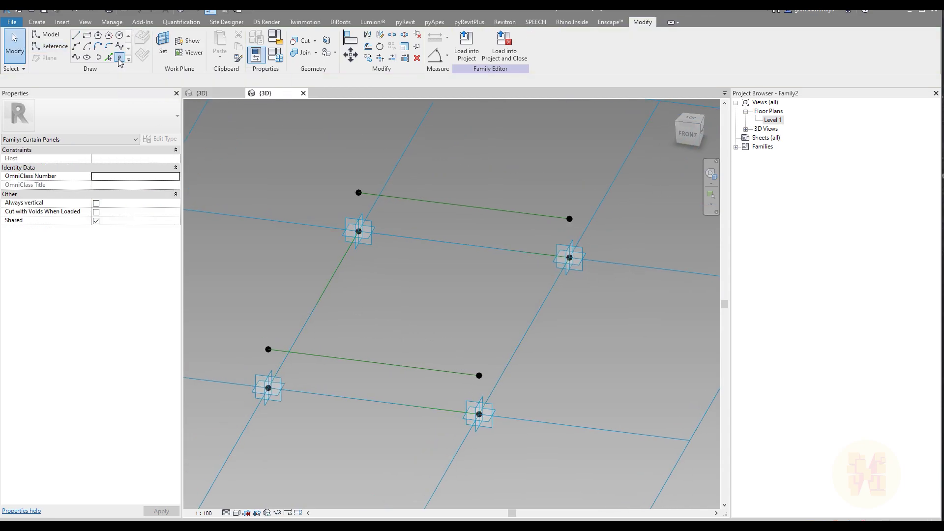
click(119, 57)
click(318, 355)
click(445, 371)
click(405, 198)
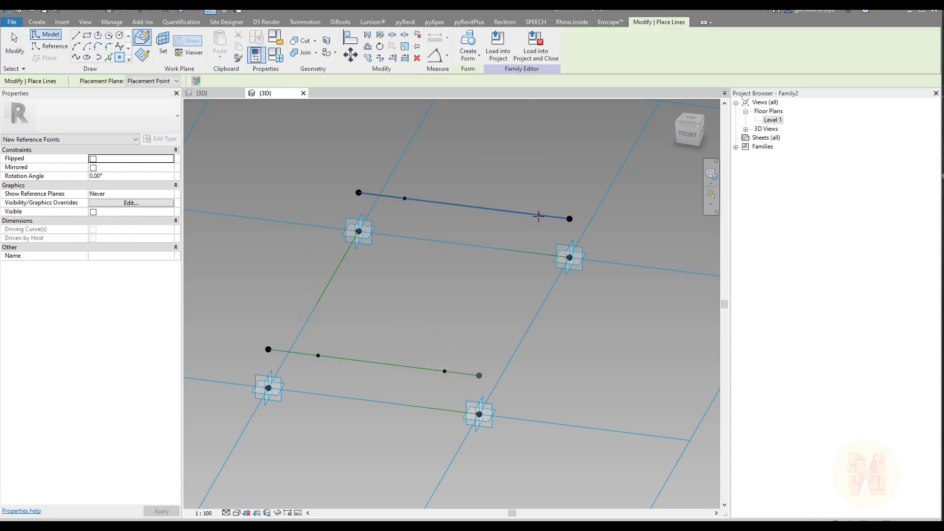
key(Escape)
key(Escape)
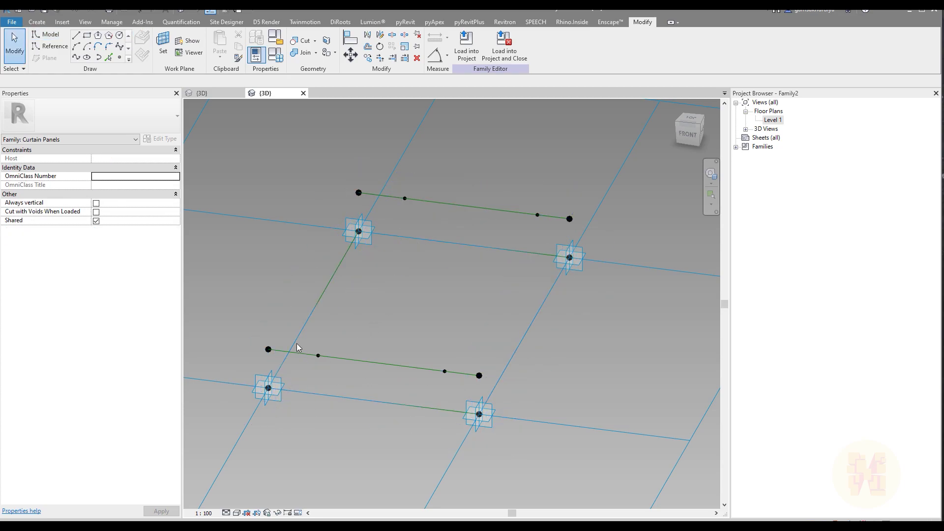
- Set the points near both raised lines' starts to normalized curve parameter 0.2, always showing reference planes and not just the normal one
drag(291, 309, 335, 371)
ctrl+drag(385, 169, 423, 217)
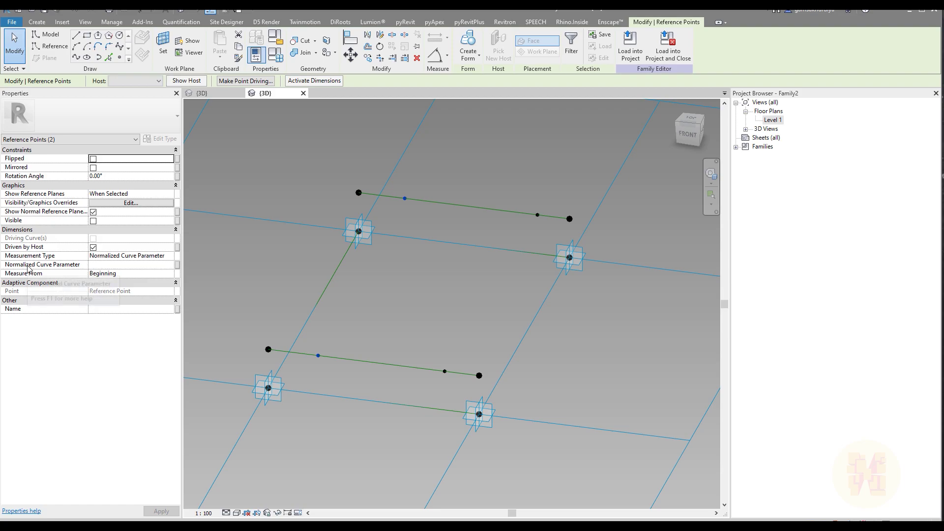
click(114, 264)
text(0.2)
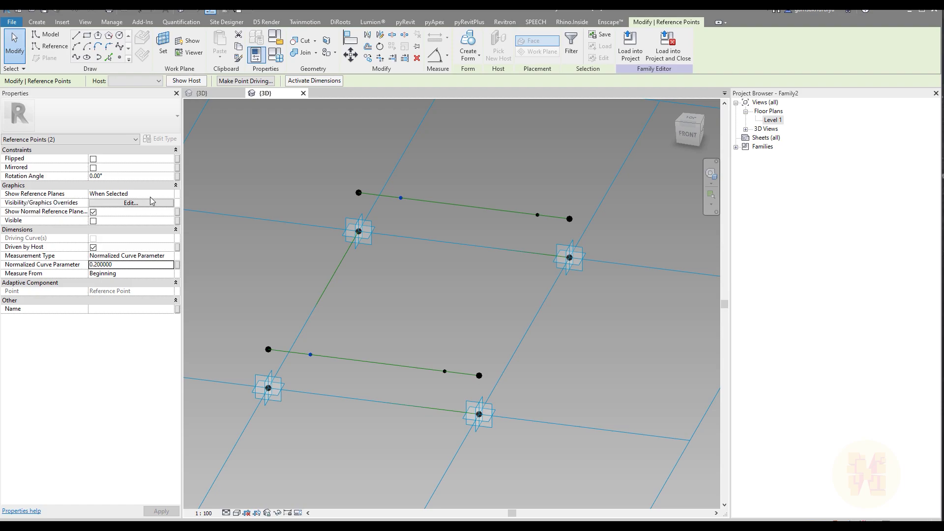
click(170, 194)
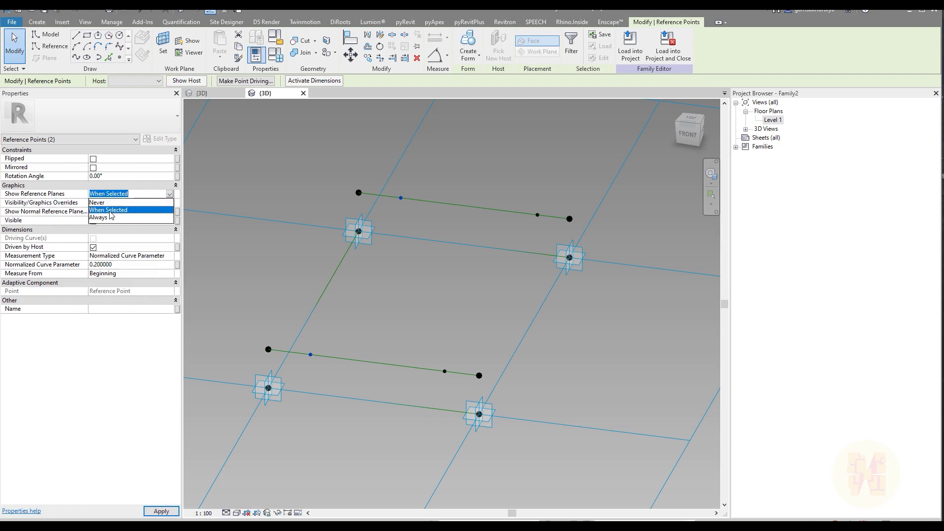
click(104, 218)
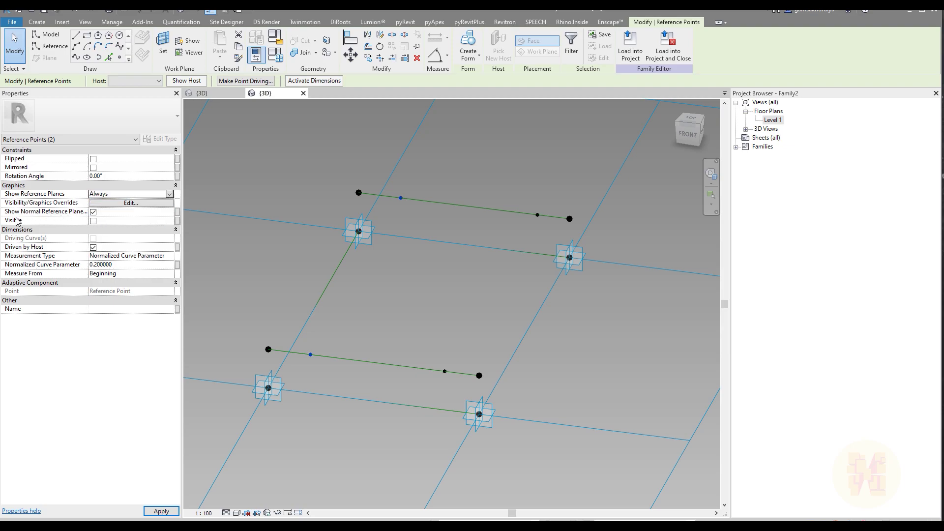
click(92, 213)
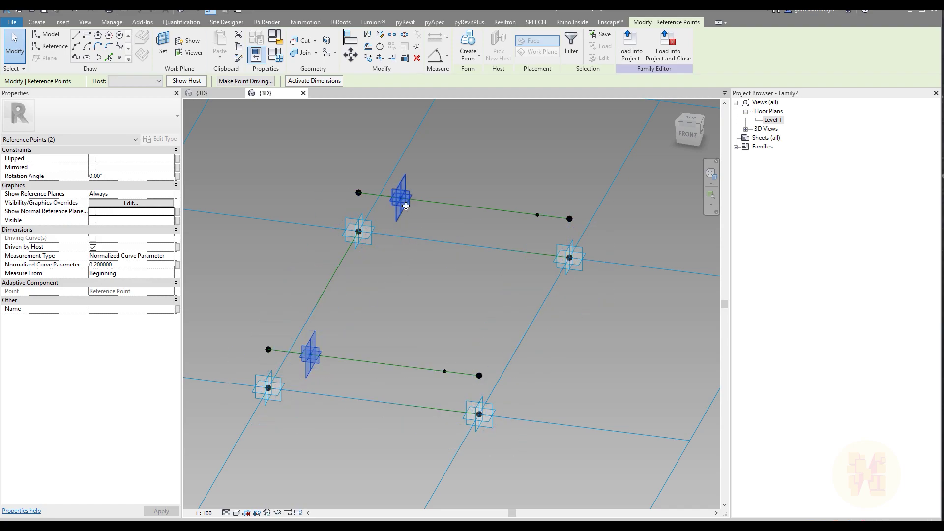
click(415, 341)
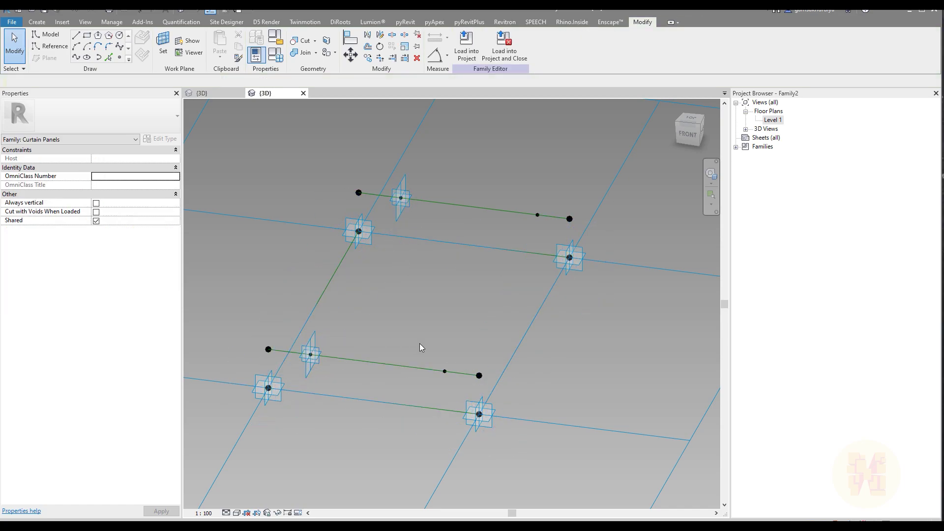
- Set the points near both raised lines' far ends to normalized curve parameter 0.8, always showing reference planes and not just the normal one
drag(455, 388, 455, 389)
drag(521, 186, 549, 238)
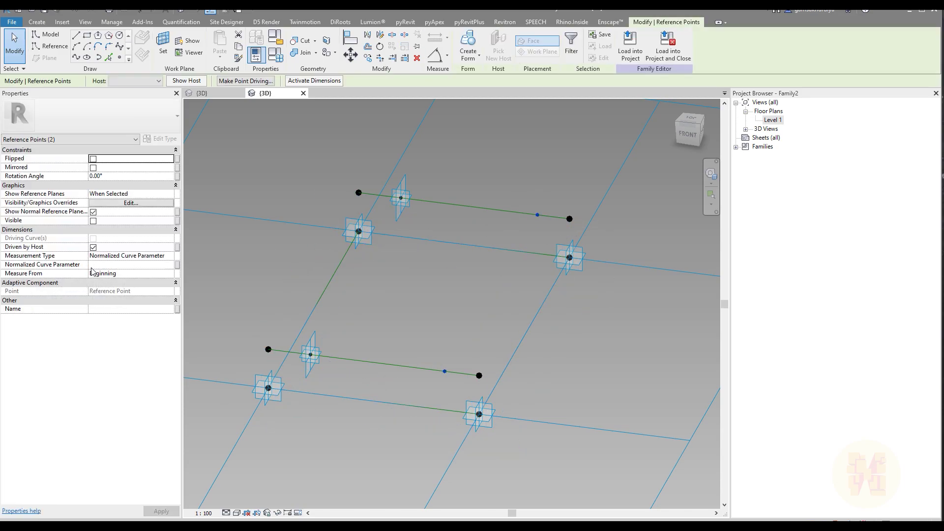
click(113, 267)
text(0.8)
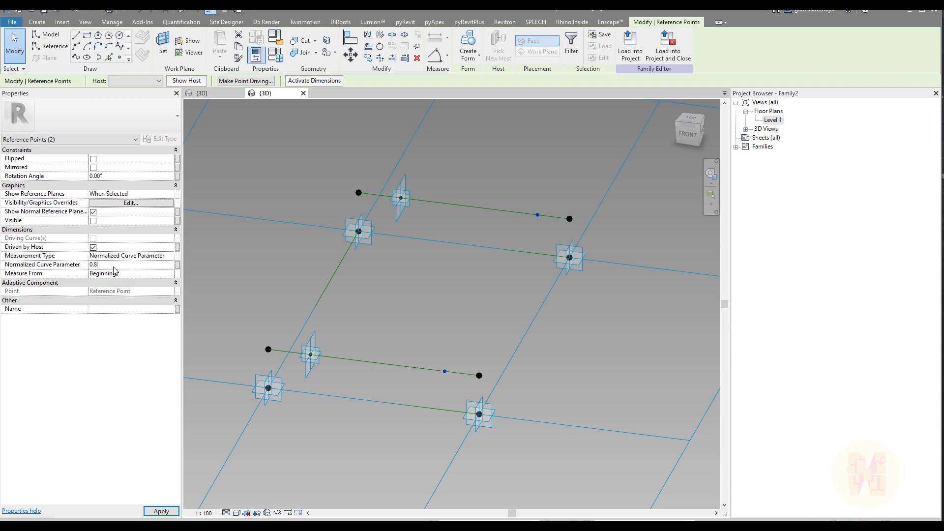
key(Return)
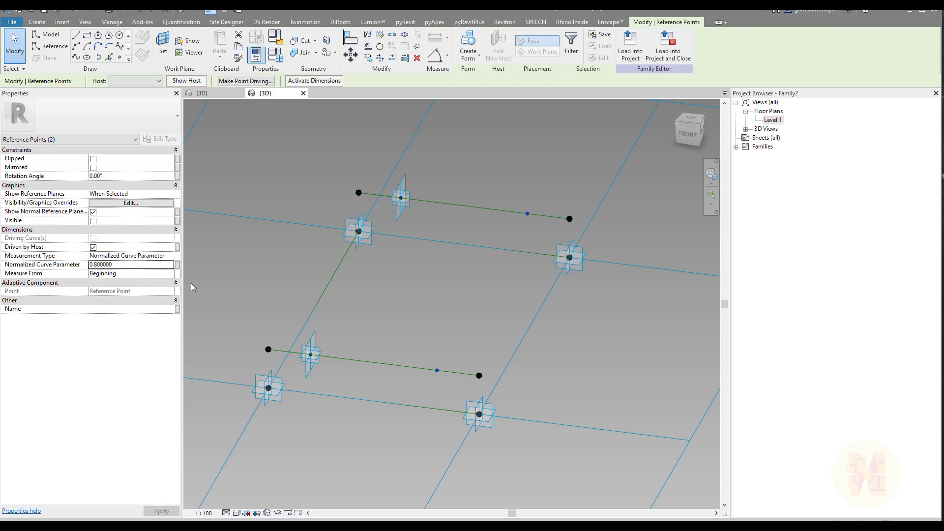
click(170, 194)
click(116, 219)
click(94, 212)
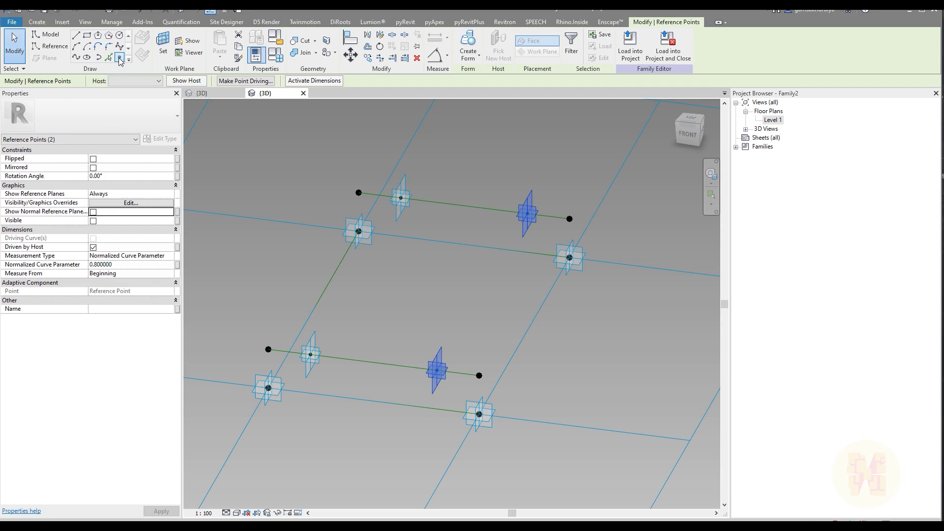
- Place a reference point at the midpoint of each raised reference line
click(120, 58)
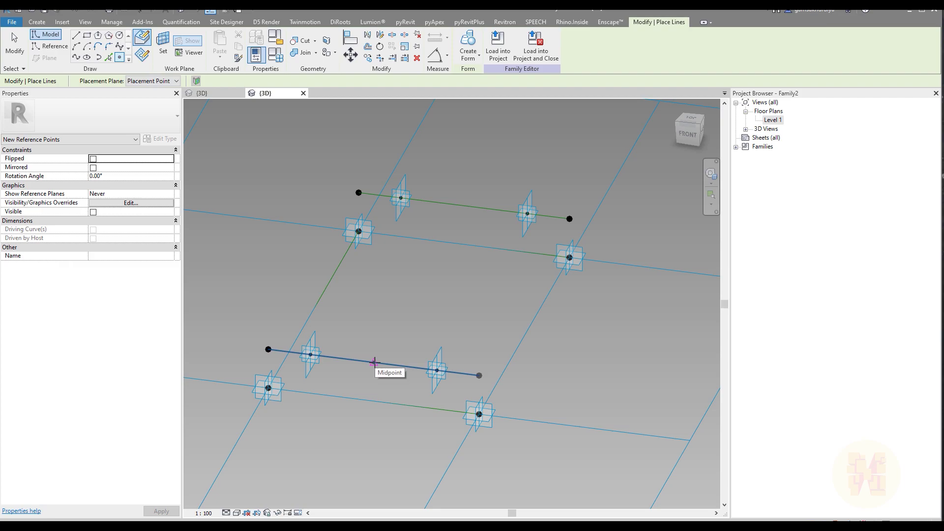
click(374, 362)
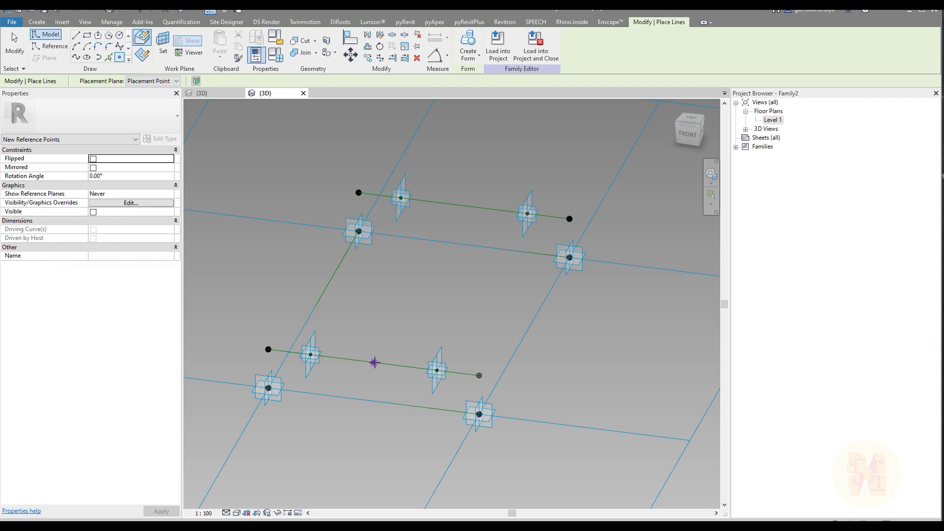
click(465, 206)
key(Escape)
key(Escape)
- Make both midpoint reference points always show their reference planes, with the normal-plane-only option turned off
drag(452, 179, 484, 225)
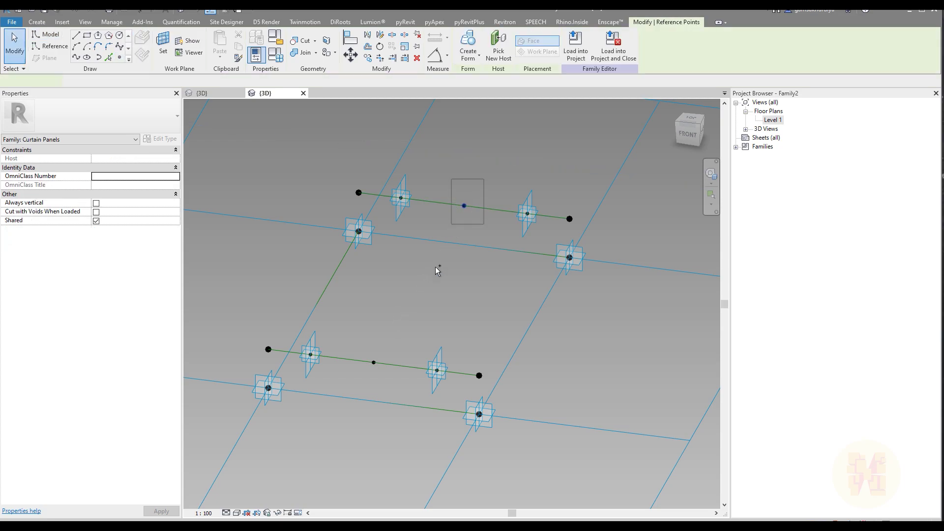
drag(354, 327, 398, 389)
click(130, 194)
click(108, 215)
click(95, 213)
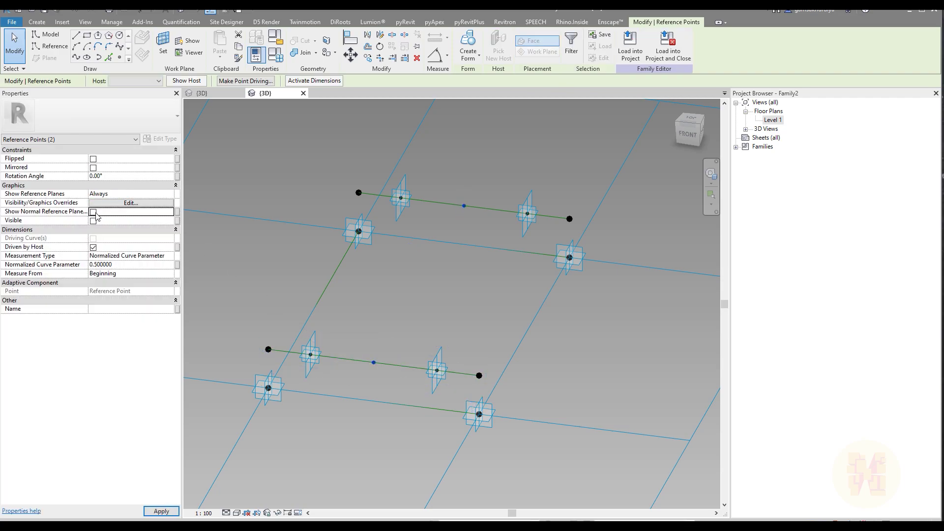
click(265, 234)
- Place a reference point on top of each raised line's 0.2 point, using that point's horizontal plane as the work plane
scroll(443, 340, up, 3)
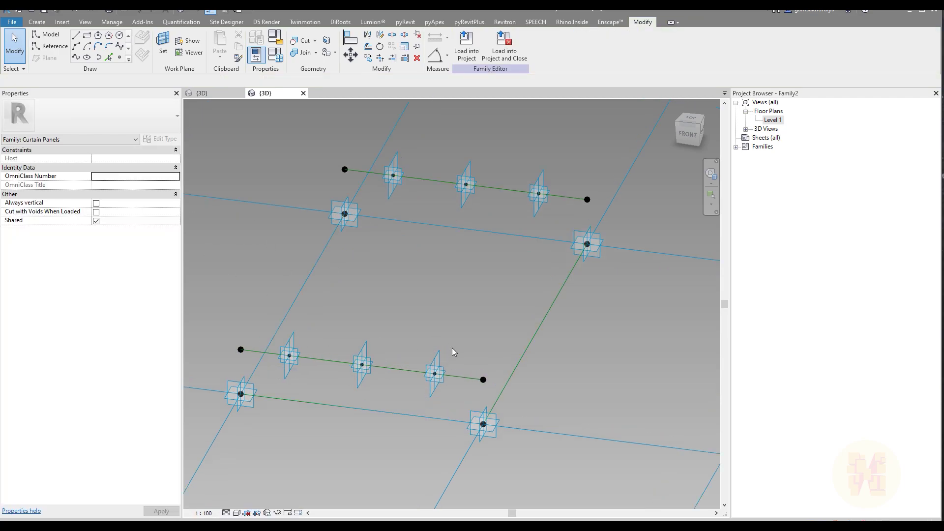
middle_drag(367, 350, 387, 363)
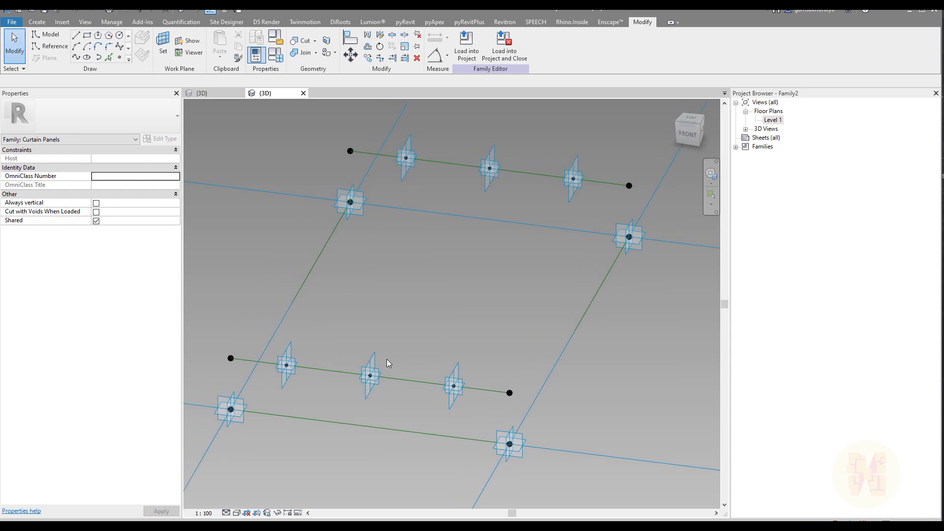
click(162, 47)
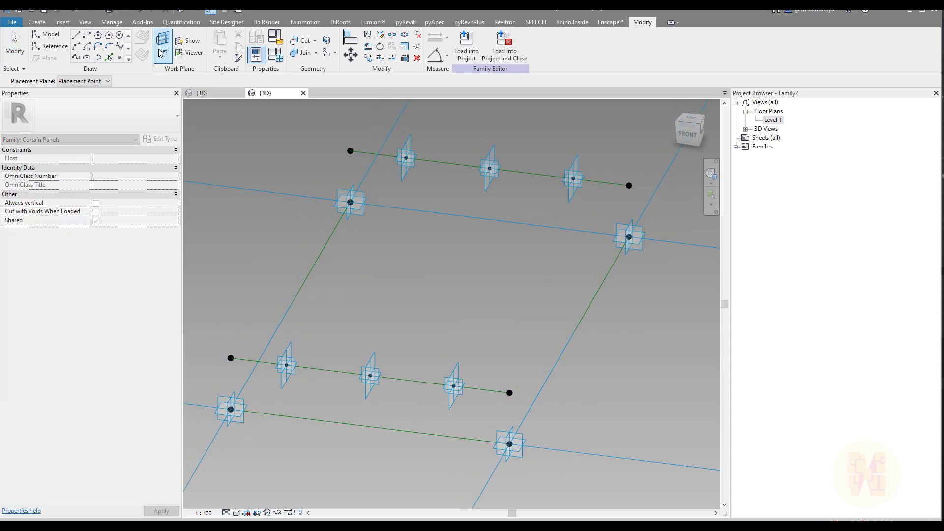
click(296, 368)
click(120, 58)
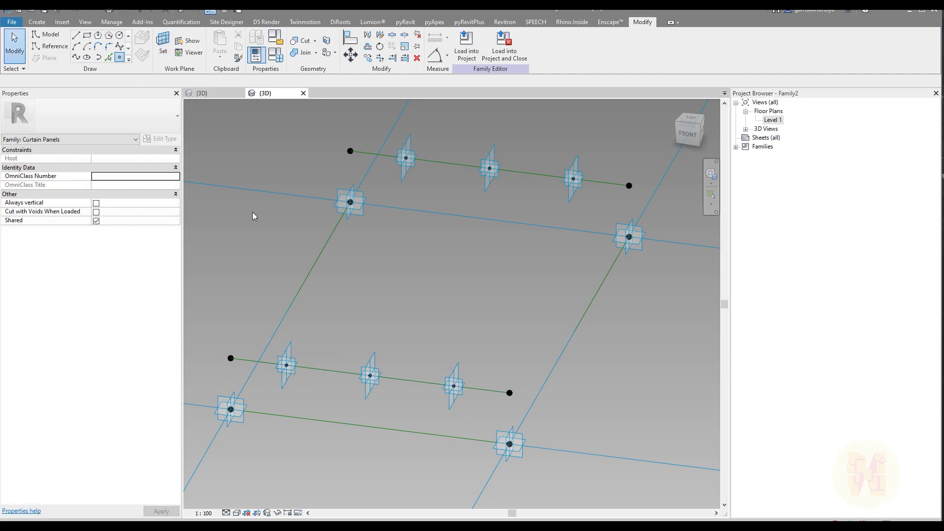
click(289, 360)
click(506, 314)
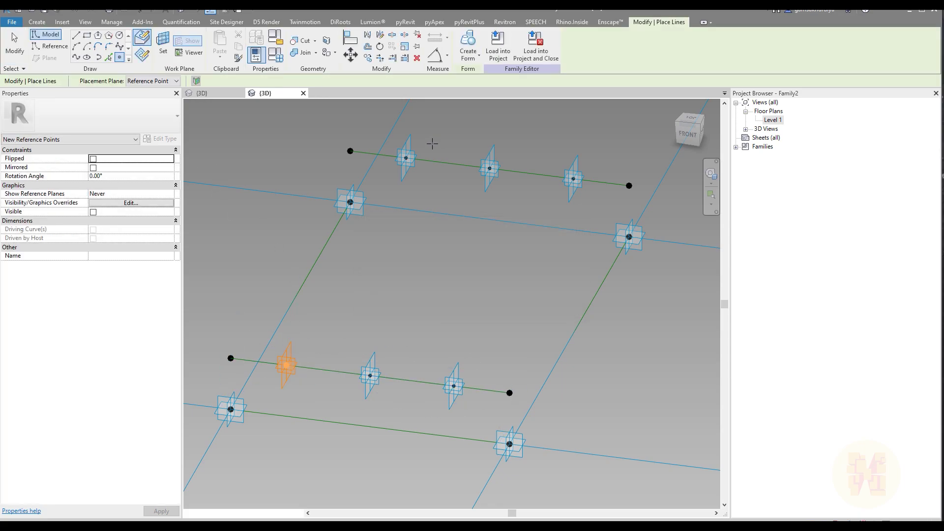
click(162, 44)
click(415, 160)
click(119, 58)
click(406, 158)
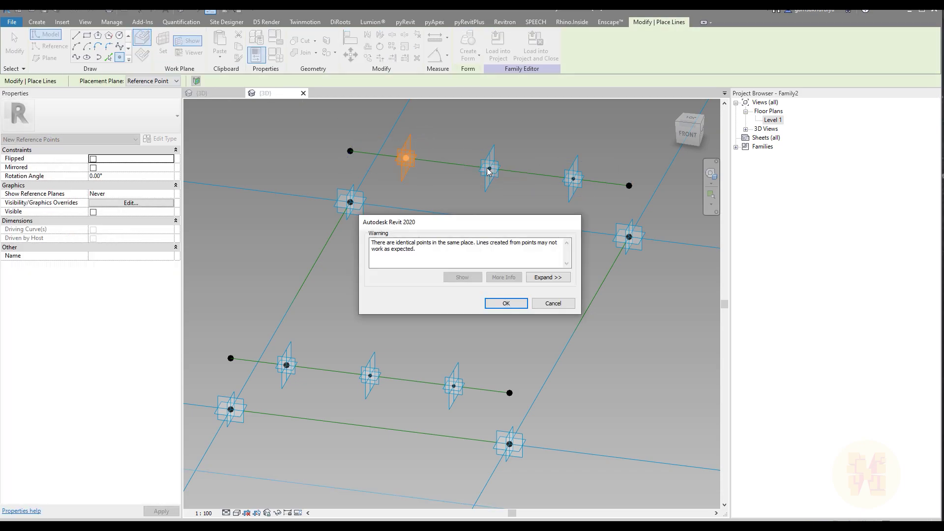
click(506, 303)
- Place reference points on the rear raised line's midpoint and 0.8 point, each hosted on that point's horizontal plane
click(163, 44)
click(492, 167)
click(120, 58)
click(490, 169)
click(507, 303)
click(163, 44)
click(577, 172)
click(574, 179)
- Place reference points on the front raised line's 0.8 point and midpoint, each hosted on that point's horizontal plane
click(162, 44)
click(455, 388)
click(453, 387)
click(504, 304)
click(163, 45)
click(372, 377)
click(371, 376)
click(504, 304)
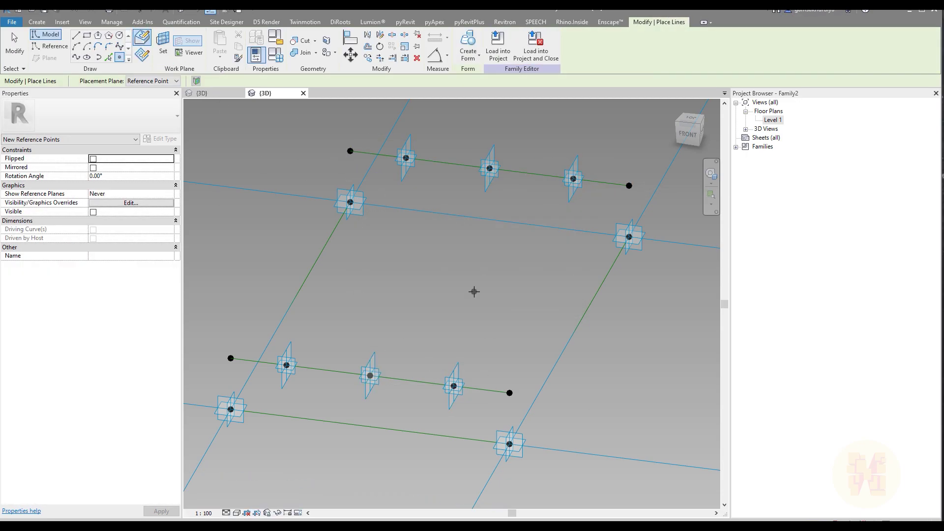
key(Escape)
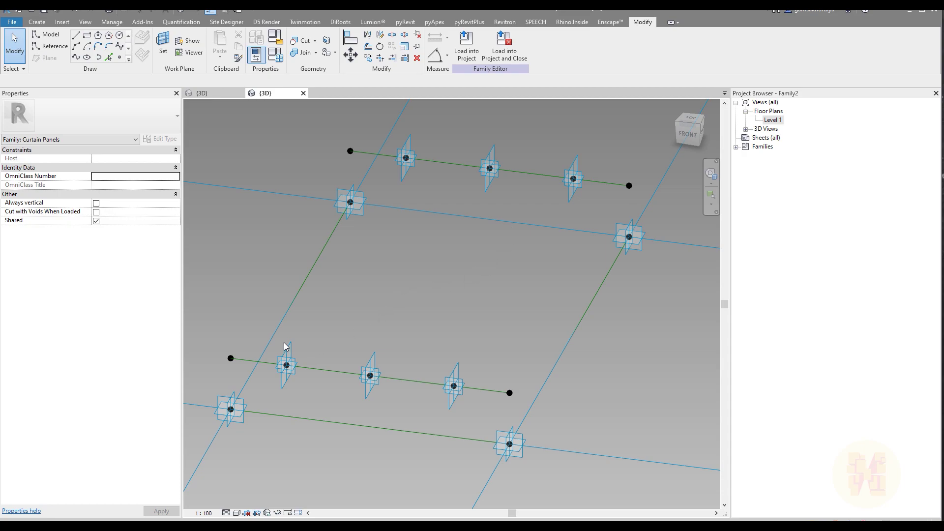
drag(261, 313, 310, 400)
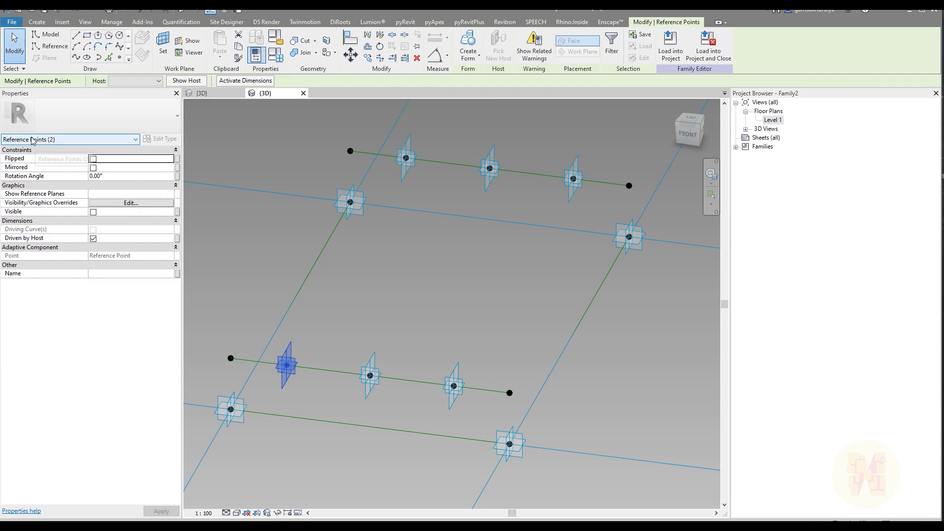
click(611, 52)
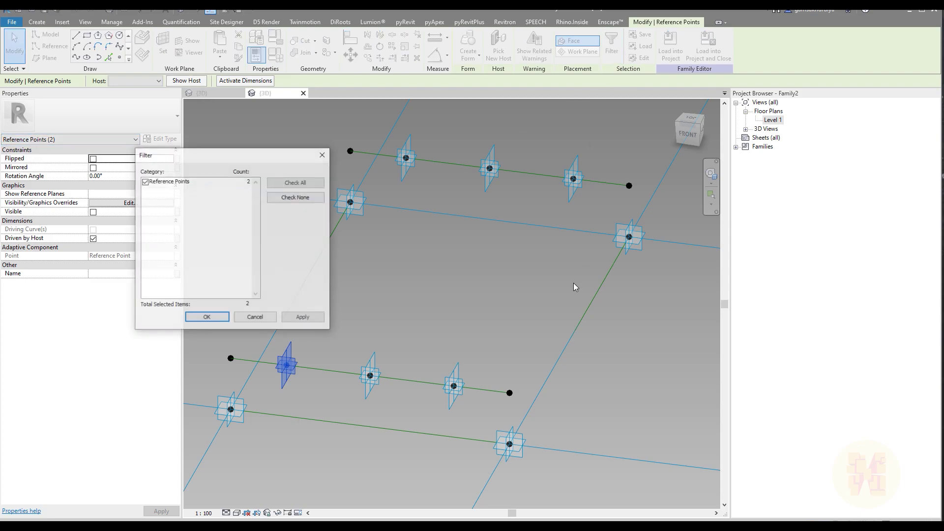
click(323, 155)
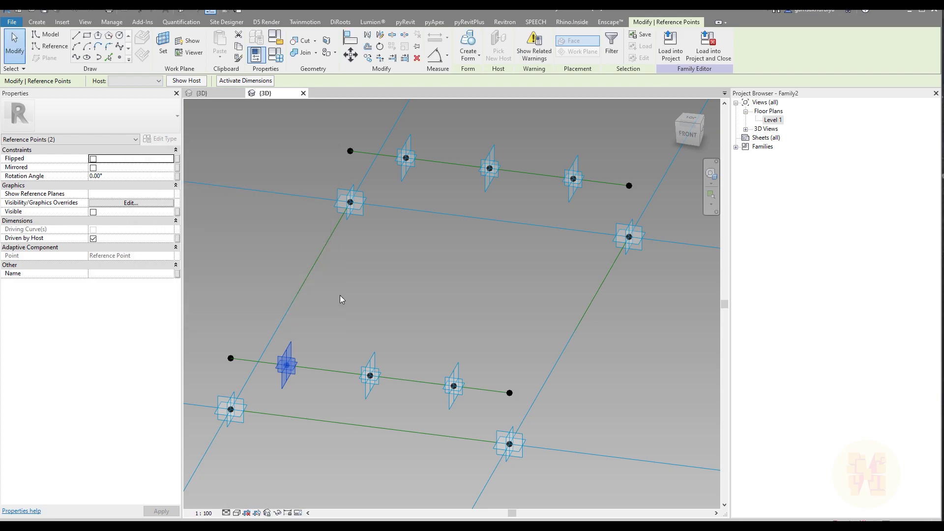
click(326, 360)
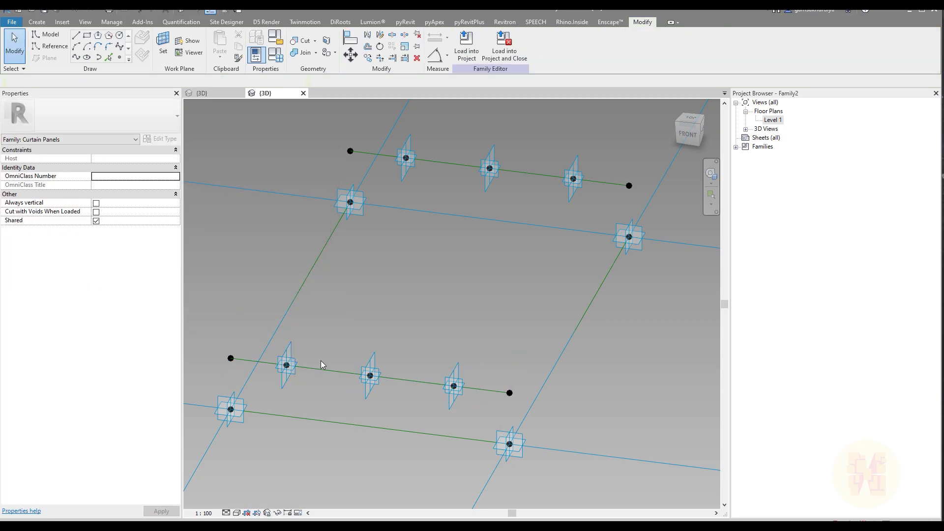
- Set the offset of the reference point hosted on the front raised line's 0.2 point to -150 mm and inspect its position
click(288, 366)
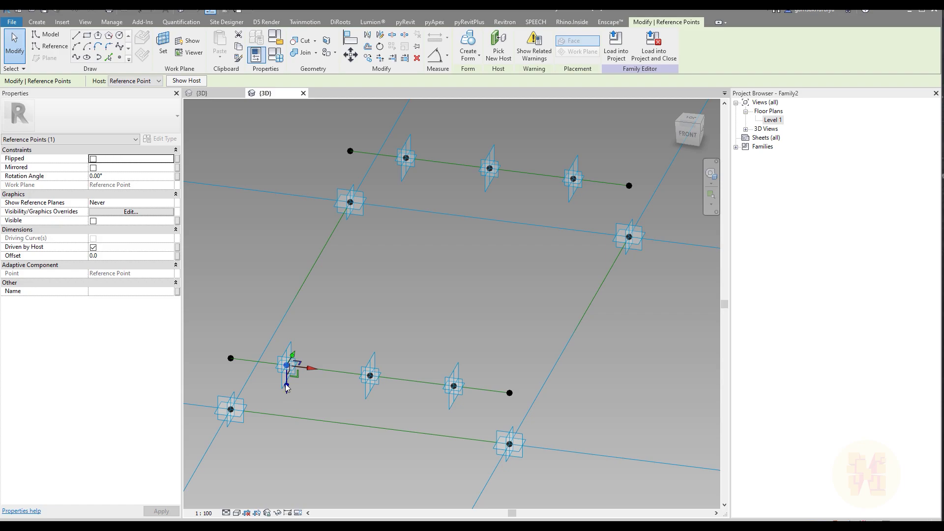
click(148, 259)
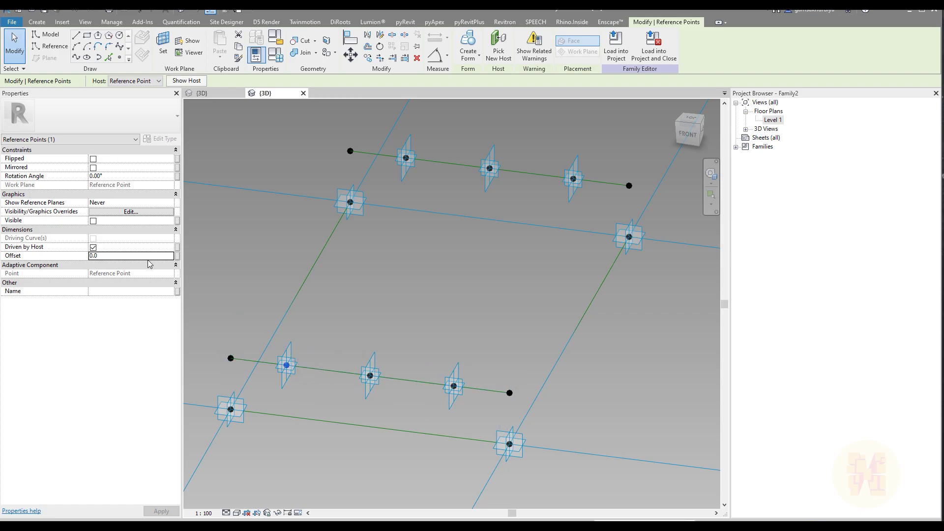
text(-150)
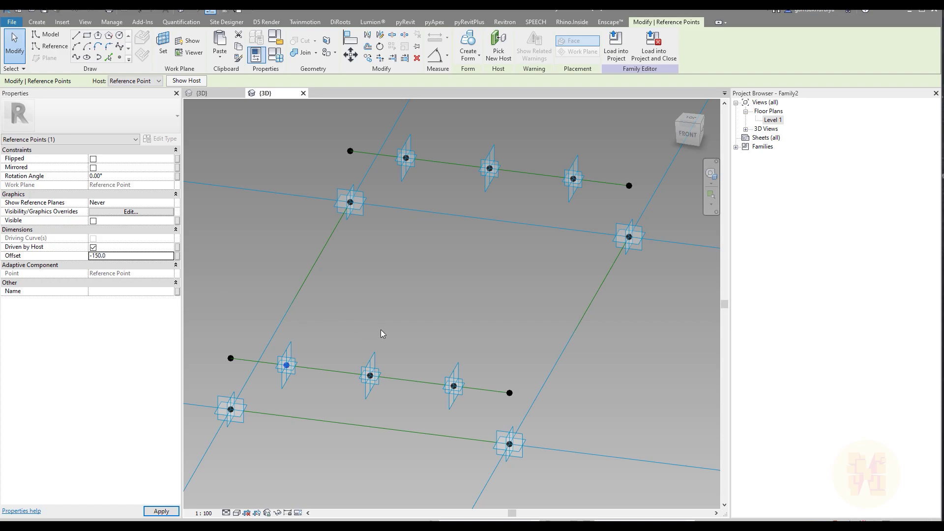
shift+middle_drag(342, 394, 302, 394)
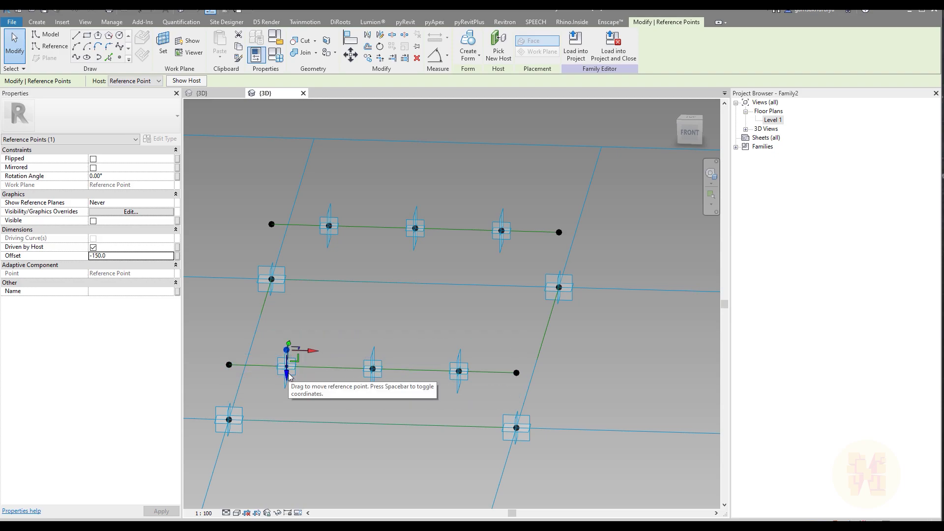
scroll(295, 377, up, 3)
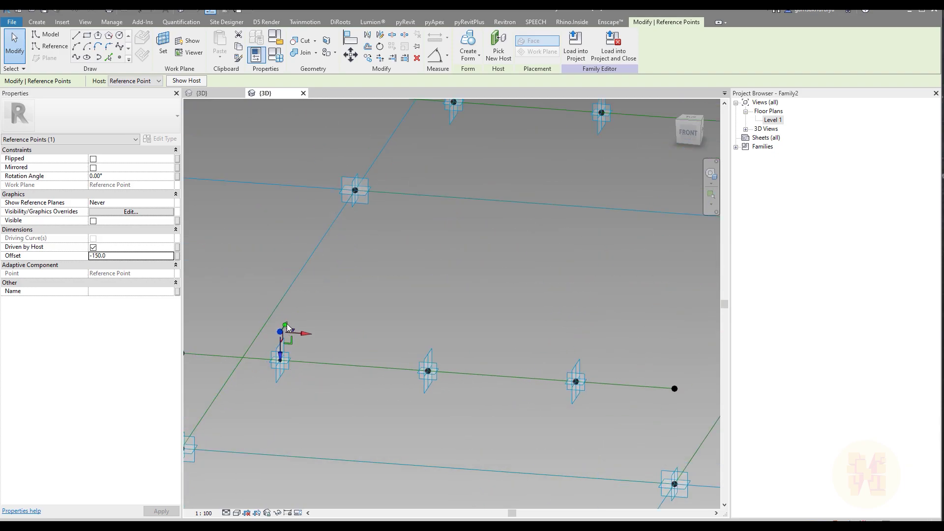
scroll(288, 329, down, 2)
shift+middle_drag(297, 340, 372, 317)
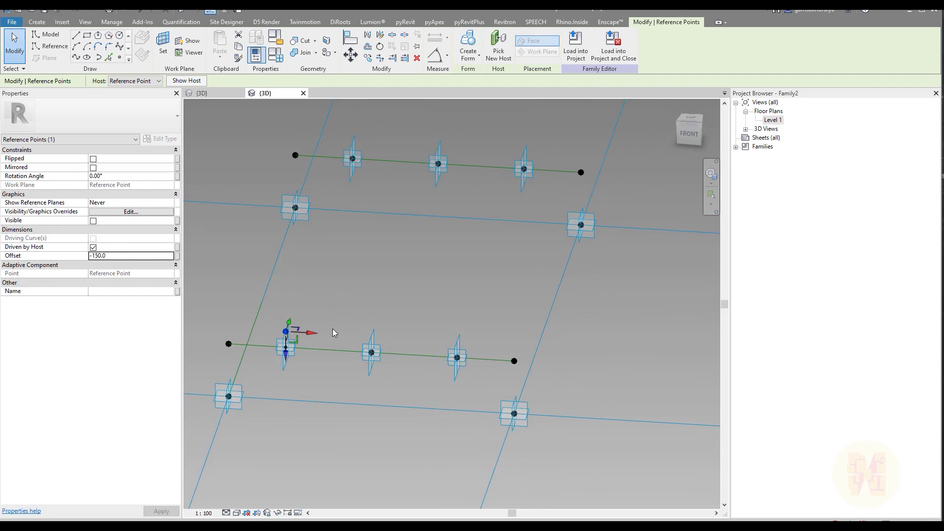
- Set the offset of the reference point hosted on the rear raised line's 0.2 point to -150 mm
middle_drag(336, 299, 335, 342)
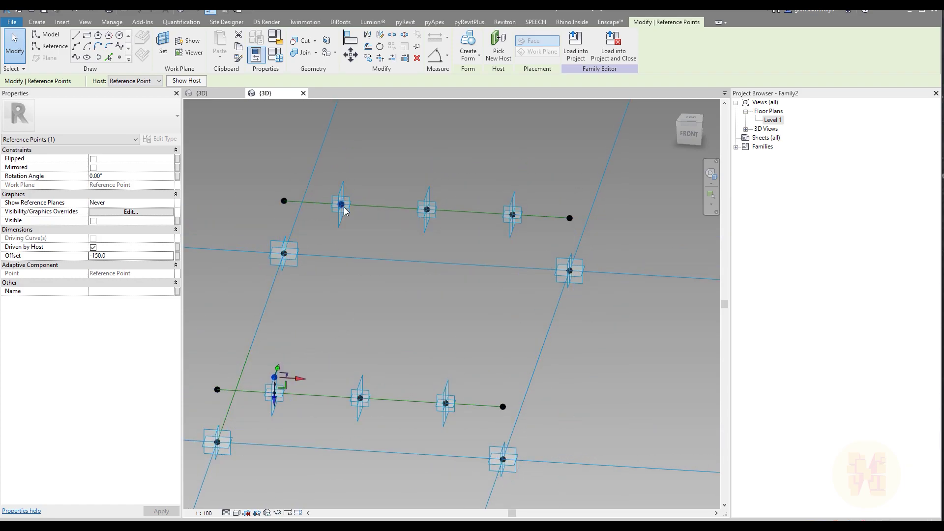
click(344, 210)
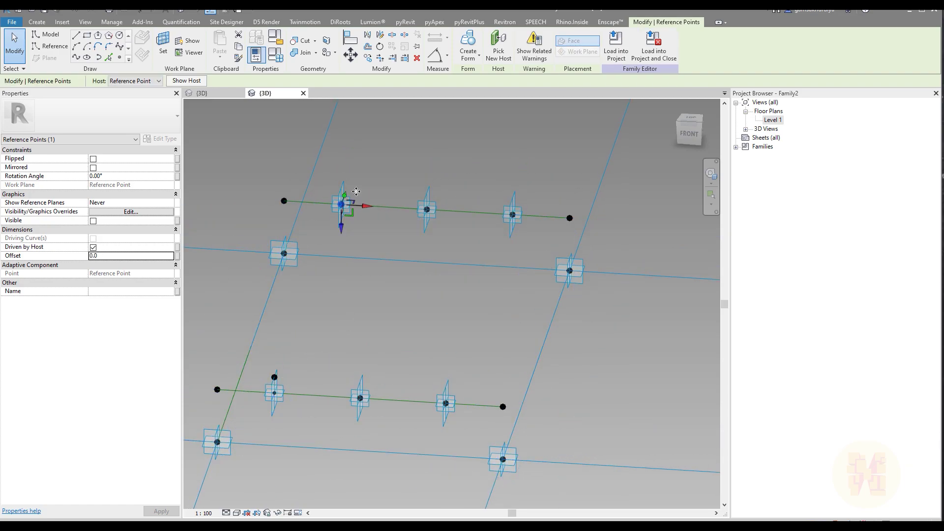
click(151, 259)
key(BackSpace)
key(BackSpace)
key(BackSpace)
text(-15)
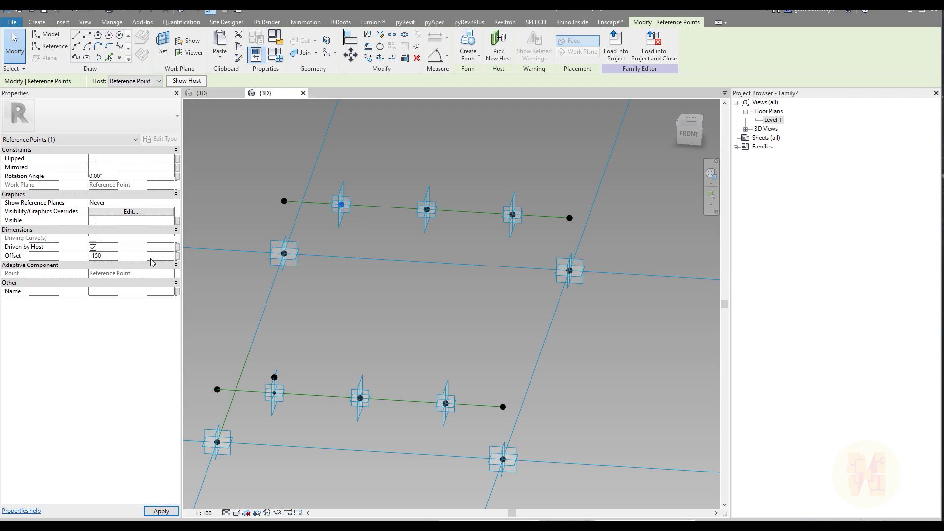
click(420, 296)
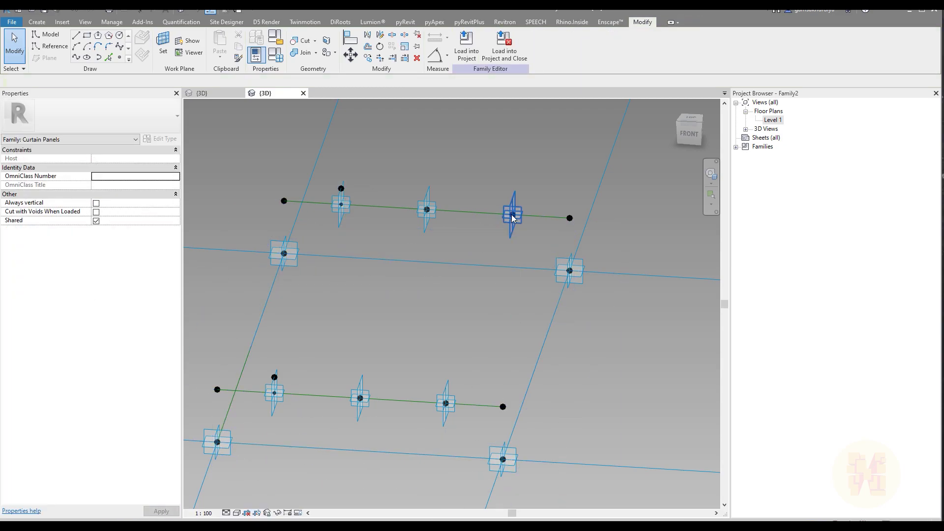
- Set the offset of the reference point hosted on the rear raised line's 0.8 point to -150 mm
click(507, 218)
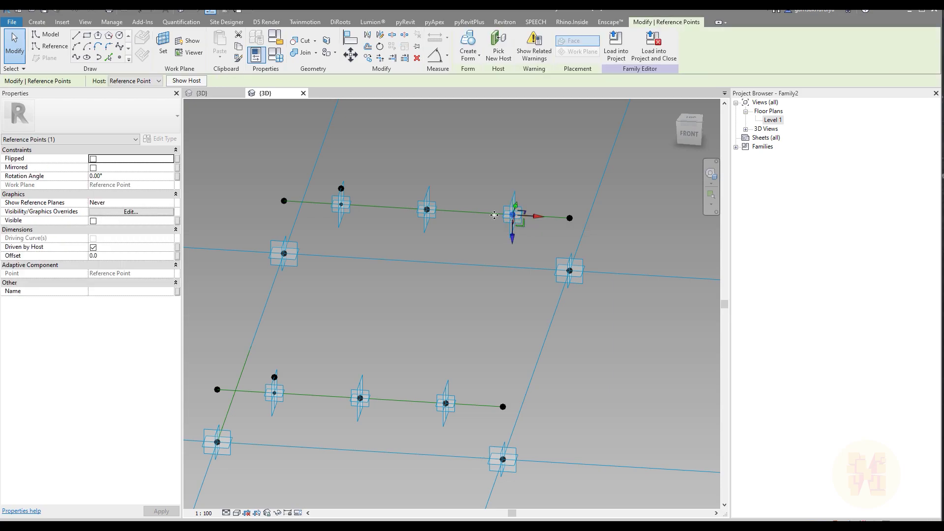
click(140, 256)
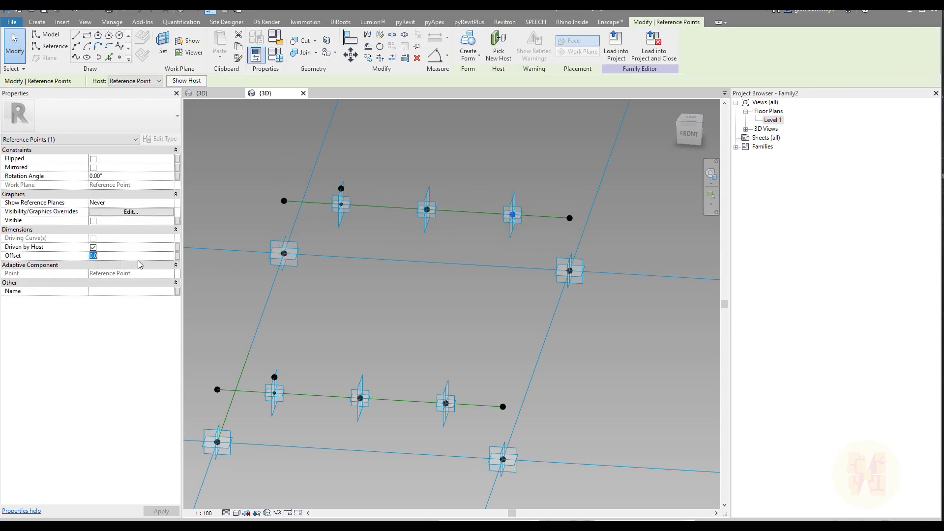
key(BackSpace)
key(BackSpace)
key(BackSpace)
text(-15)
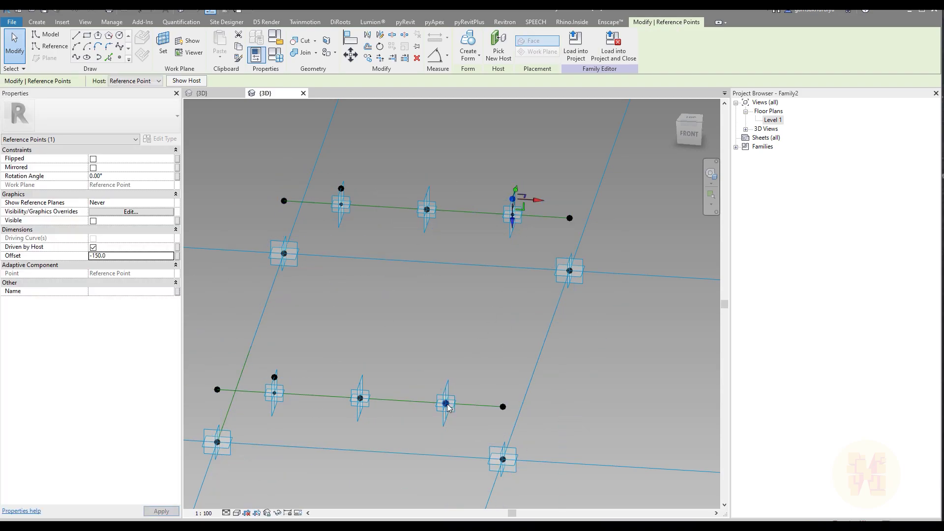
- Set the offset of the reference point hosted on the front raised line's 0.8 point to -150 mm
click(446, 404)
key(BackSpace)
key(BackSpace)
key(BackSpace)
text(-)
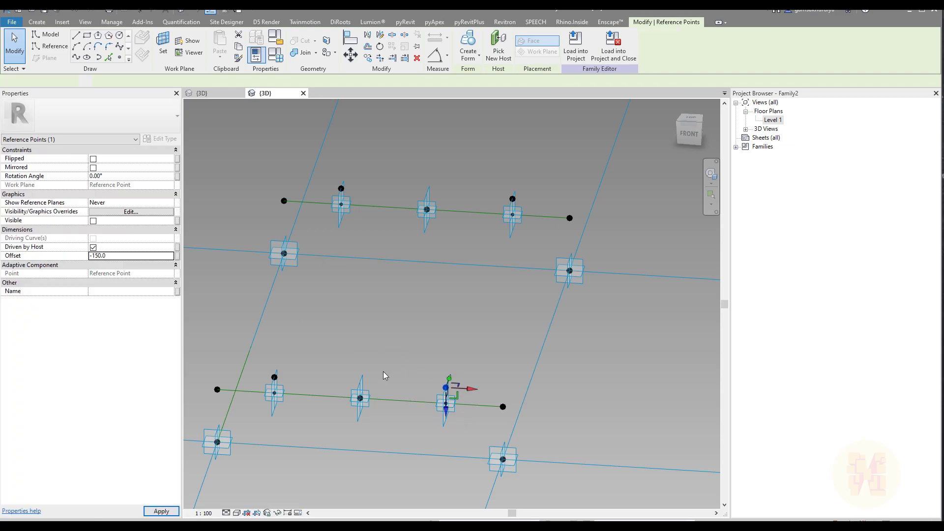
shift+middle_drag(493, 375, 456, 398)
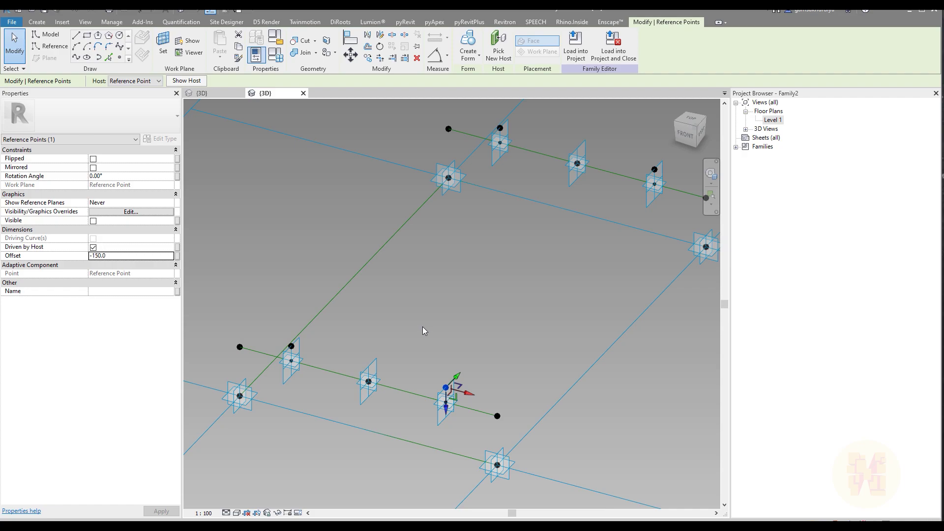
mouse_move(423, 328)
shift+middle_down()
mouse_move(474, 296)
mouse_move(437, 340)
shift+middle_up()
shift+middle_drag(482, 417, 296, 369)
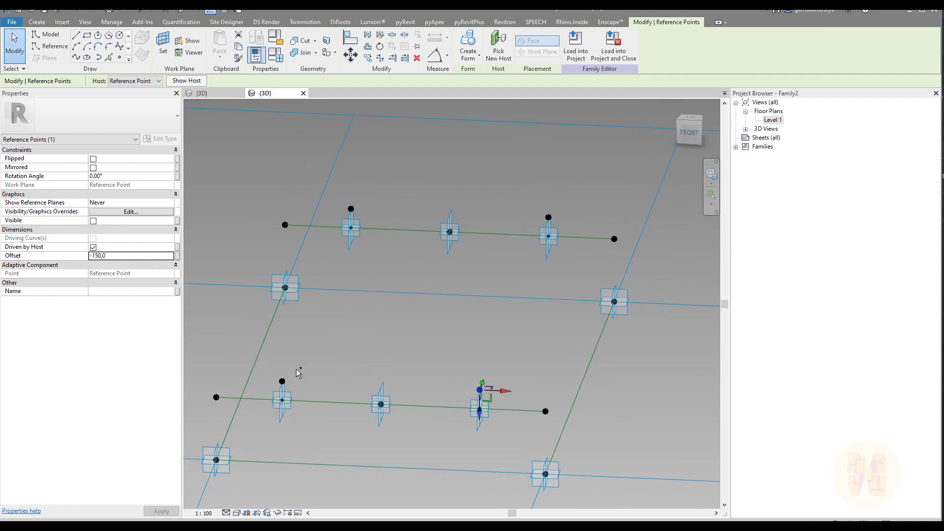
ctrl+click(283, 382)
ctrl+click(353, 207)
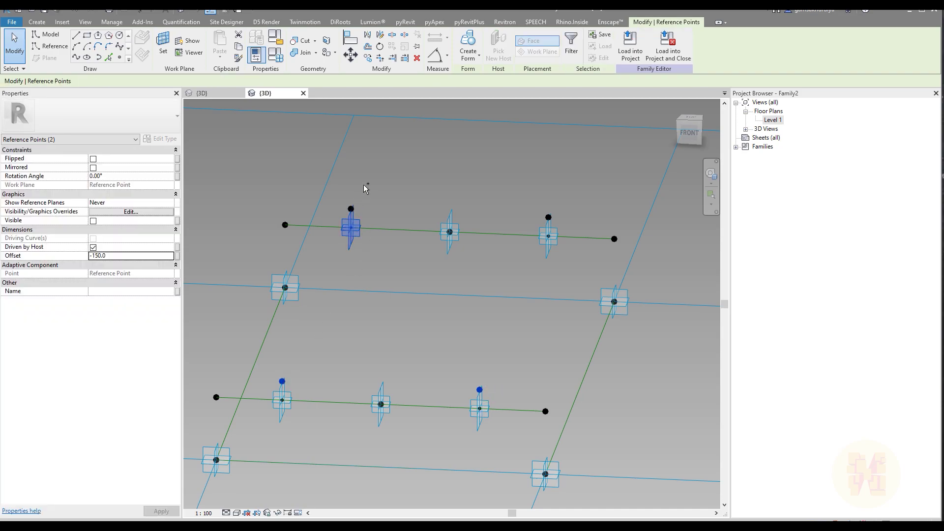
click(365, 187)
- Associate the offset of the four outer raised reference points with a new family type parameter named Secondary_Offset
click(282, 381)
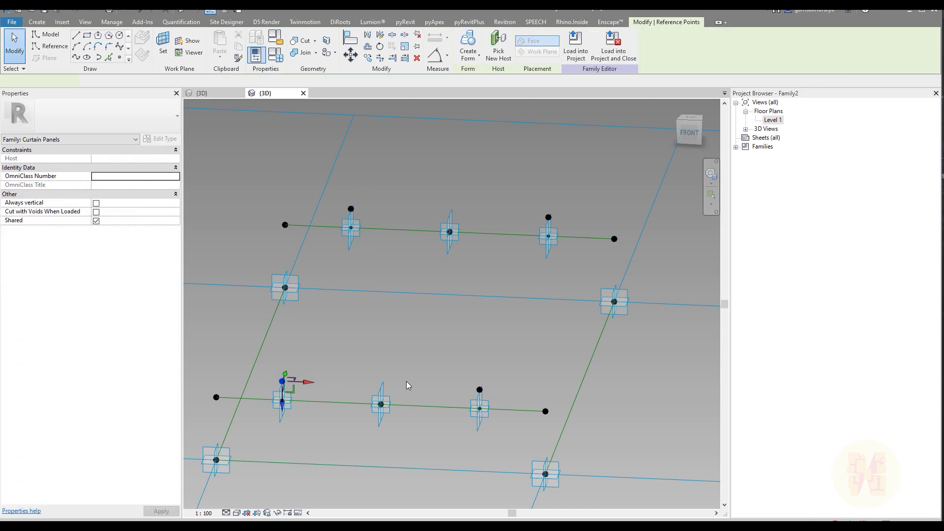
ctrl+click(479, 389)
ctrl+click(351, 209)
ctrl+click(549, 217)
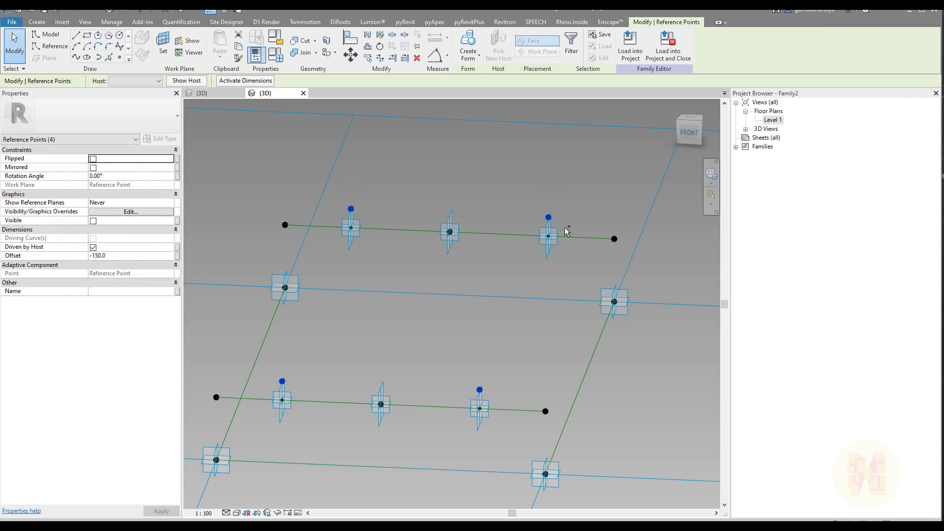
click(177, 256)
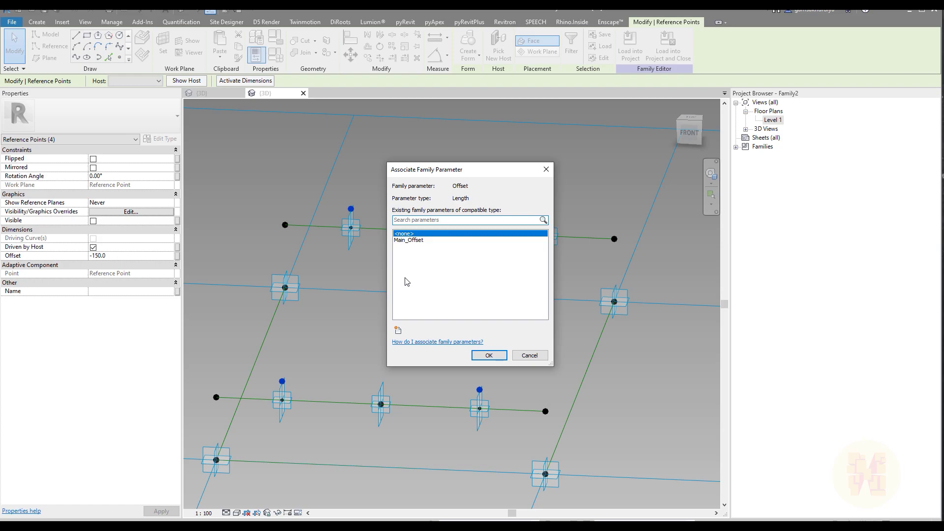
click(399, 331)
text(Secondary_Offset)
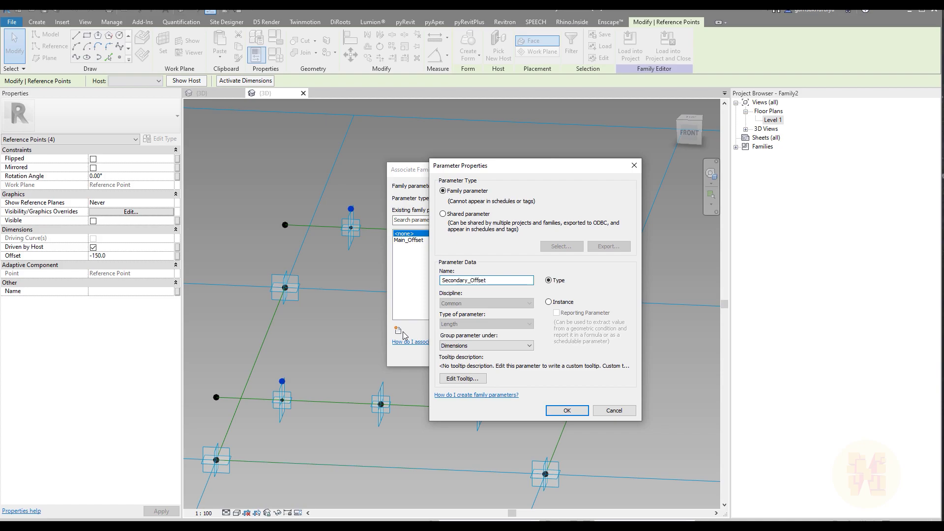
key(Return)
click(488, 356)
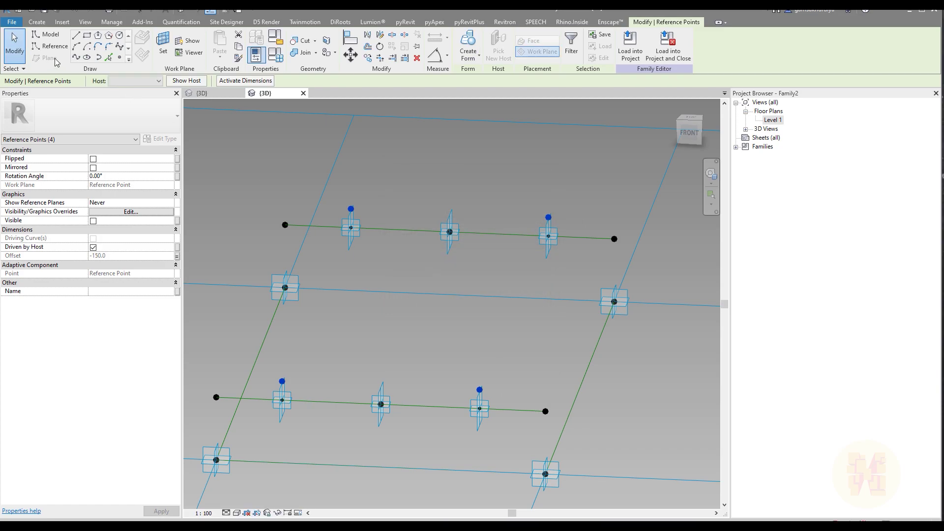
- Set the Secondary_Offset family parameter to -300 mm and inspect the raised points
click(374, 297)
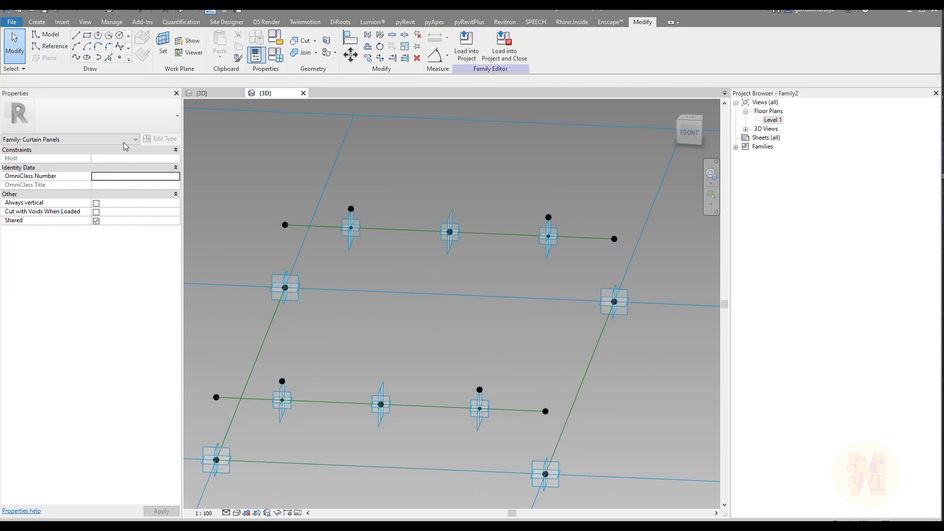
click(36, 22)
click(39, 54)
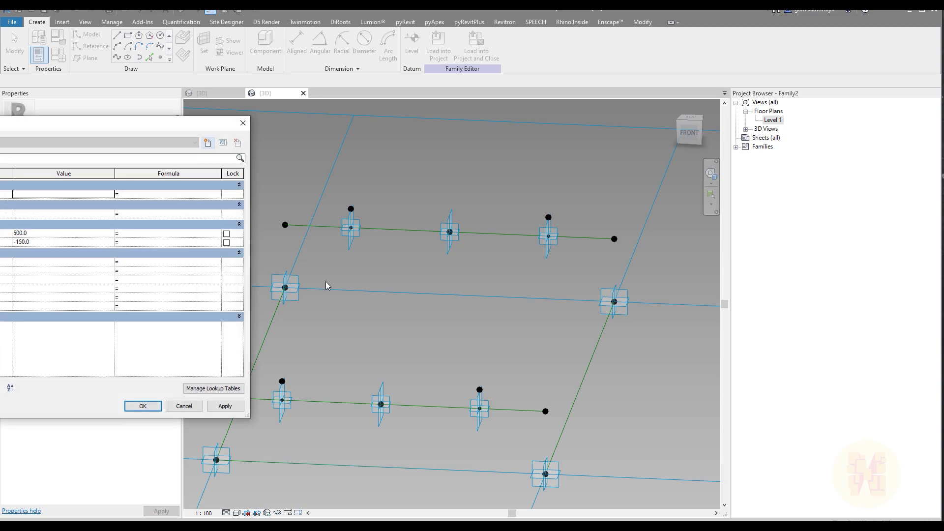
click(321, 258)
text(-30)
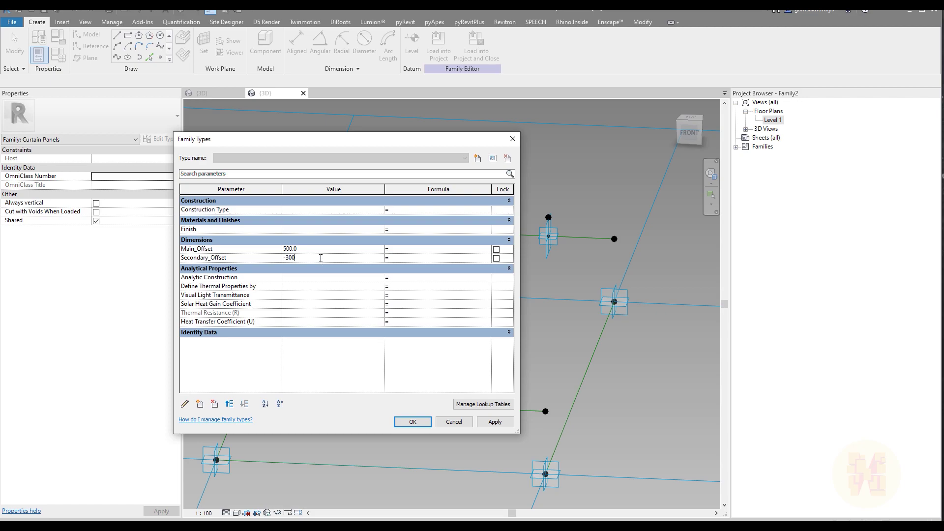
click(413, 422)
shift+middle_drag(563, 370, 551, 341)
shift+middle_drag(494, 340, 516, 399)
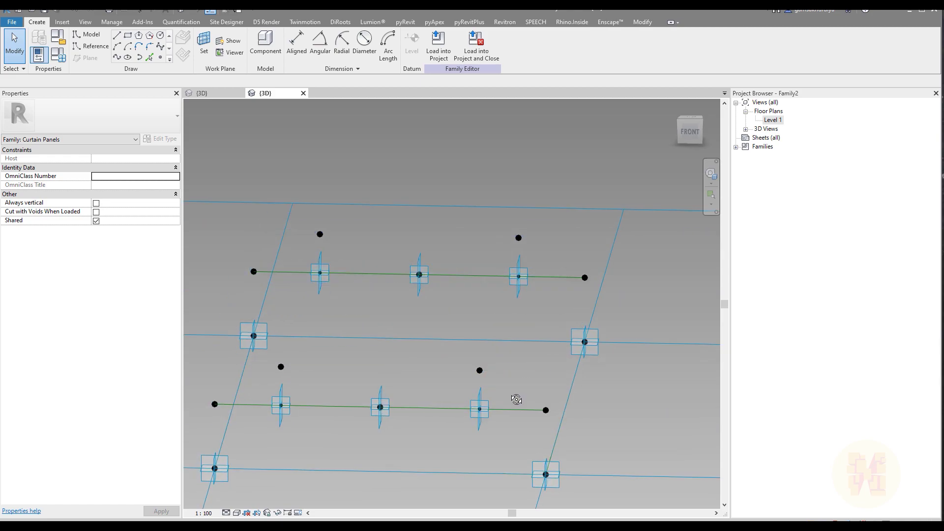
mouse_move(489, 358)
shift+middle_down()
mouse_move(481, 427)
mouse_move(440, 392)
mouse_move(471, 330)
mouse_move(474, 337)
shift+middle_up()
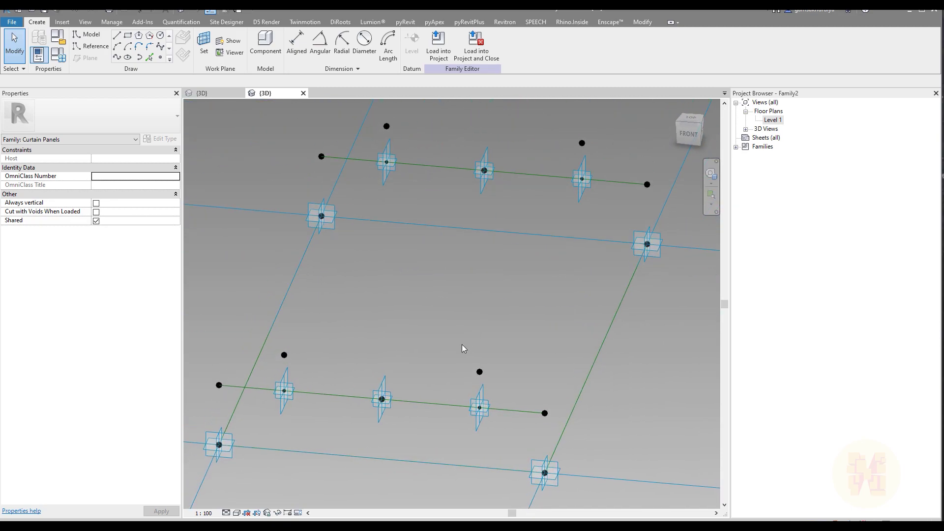
- Try an offset of -1500 mm for the reference point hosted on the front raised line's midpoint and change it to -1000 mm
click(480, 190)
click(147, 256)
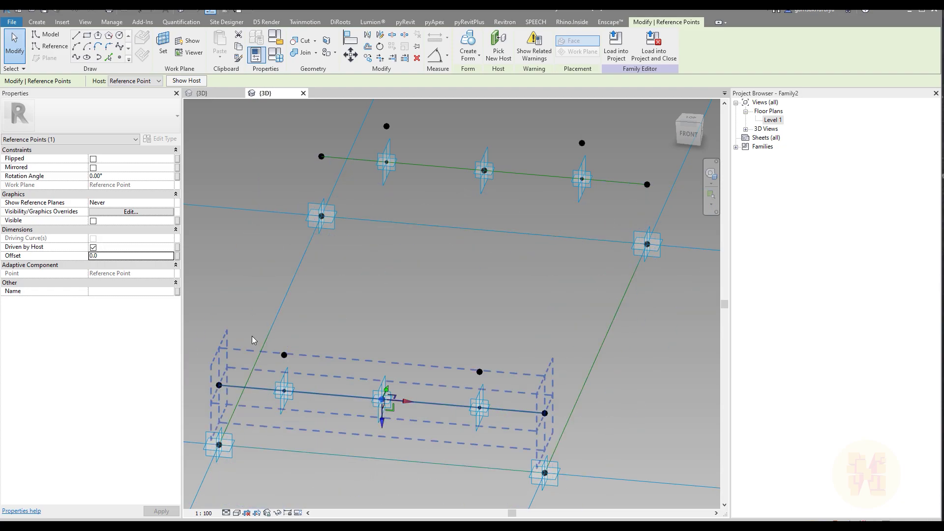
click(126, 256)
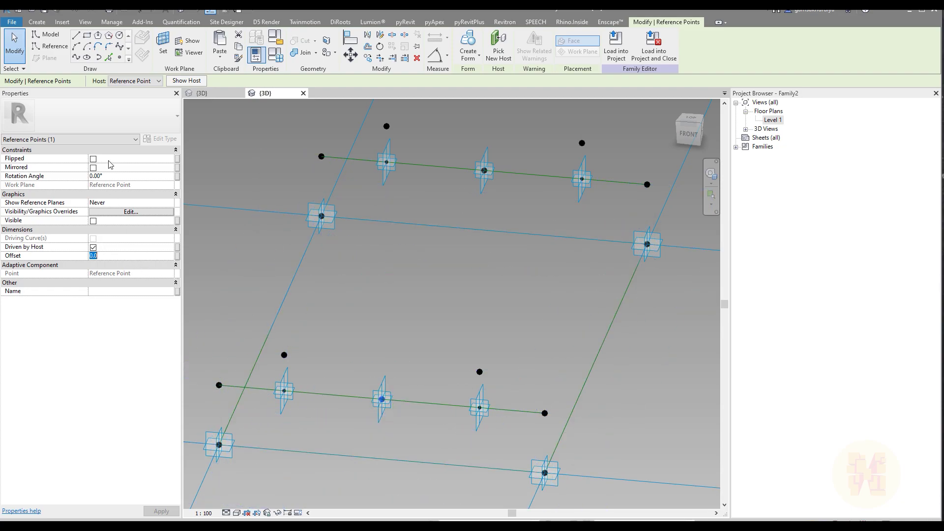
text(-1500)
shift+middle_drag(403, 337, 448, 309)
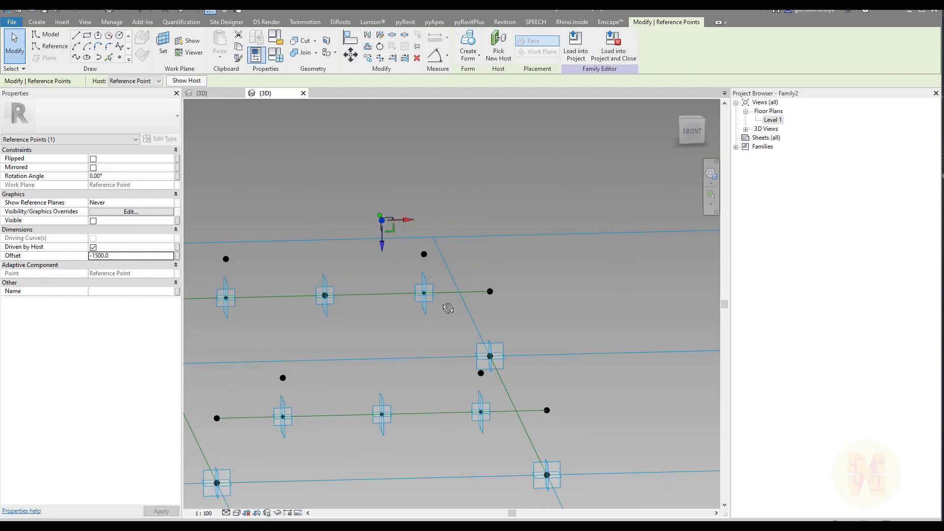
click(130, 256)
text(-1)
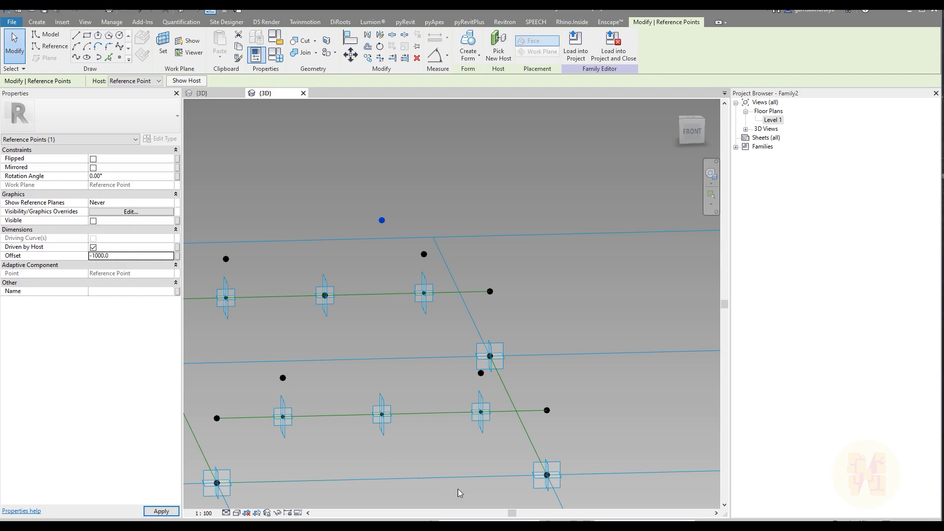
shift+middle_drag(464, 394, 340, 461)
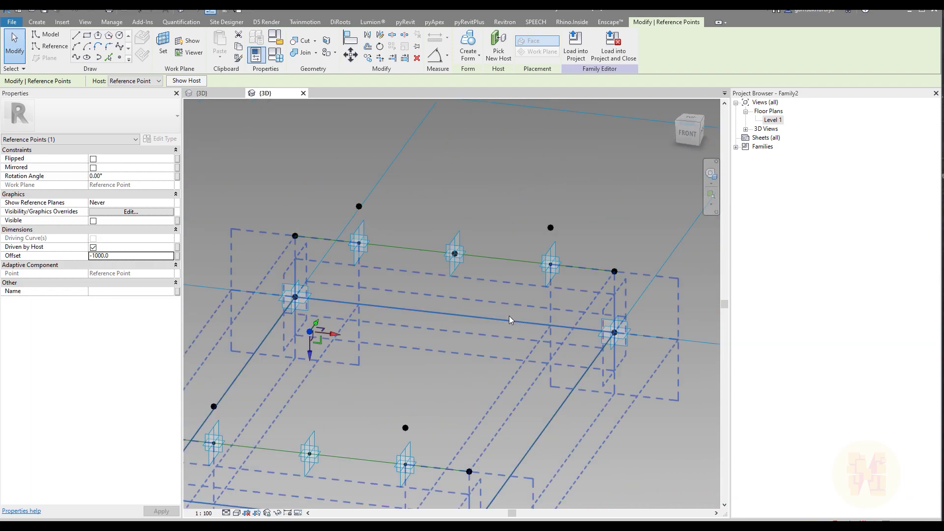
- Set the offset of the reference point hosted on the rear raised line's midpoint to -1000 mm
click(457, 256)
click(121, 256)
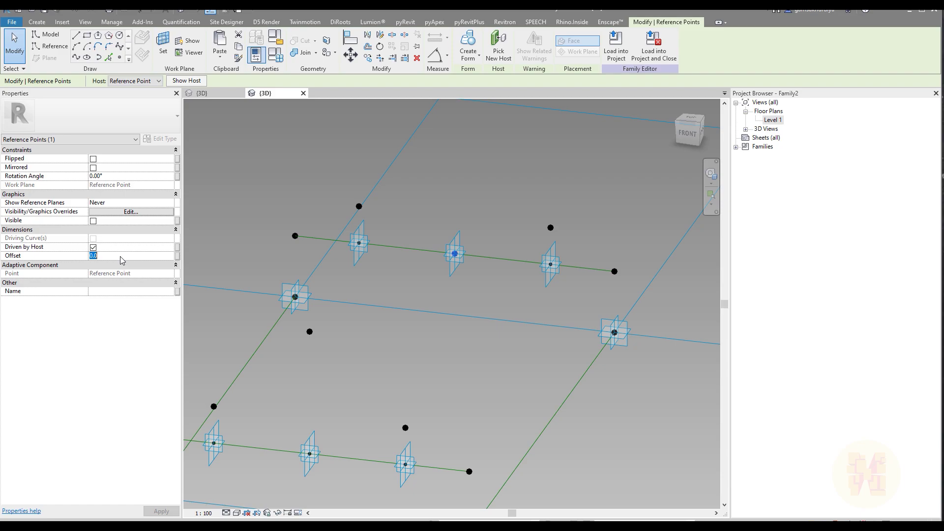
key(Return)
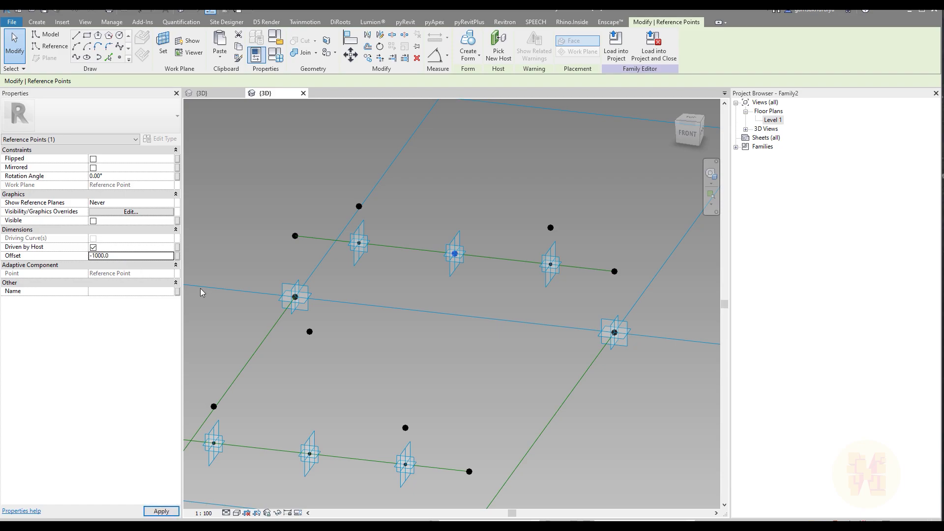
click(352, 388)
- Examine the arrangement of the offset reference points above both raised lines from several angles
scroll(479, 347, down, 3)
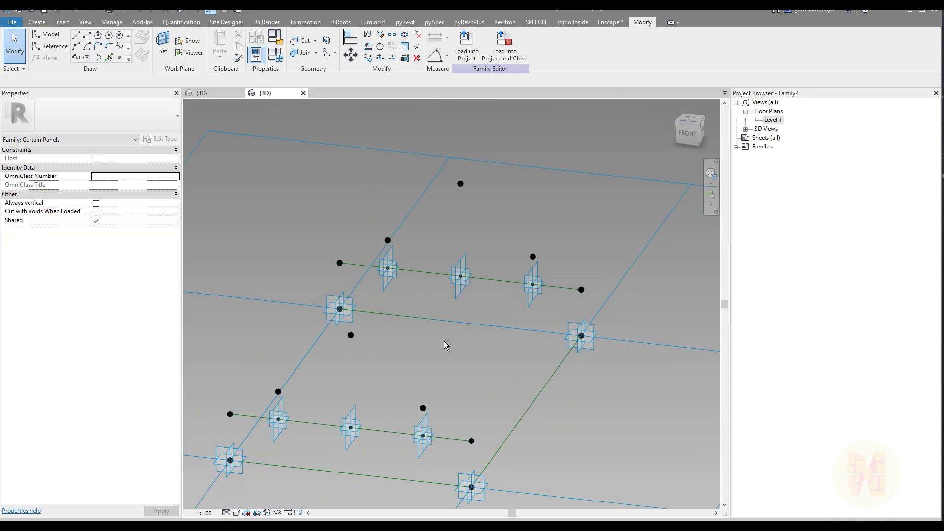
shift+middle_drag(396, 347, 430, 389)
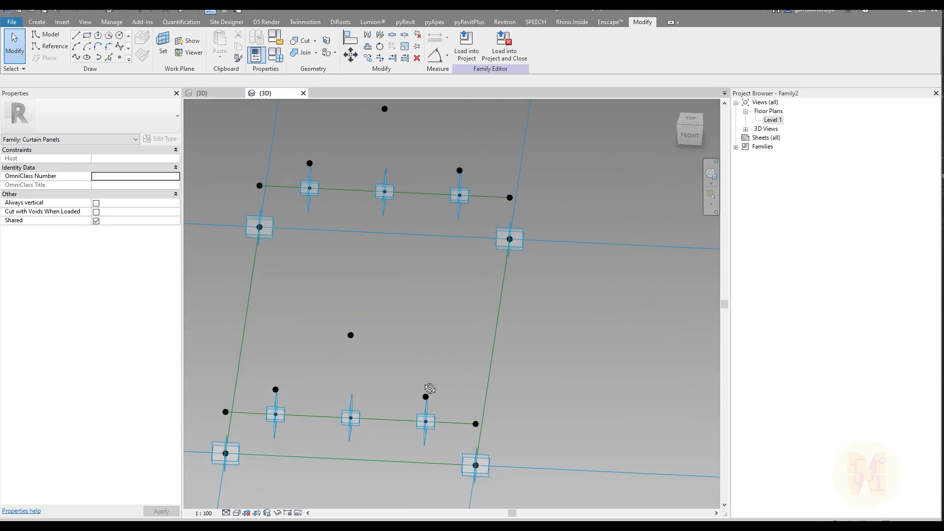
shift+middle_drag(470, 359, 438, 354)
shift+middle_drag(457, 281, 499, 282)
scroll(421, 321, up, 1)
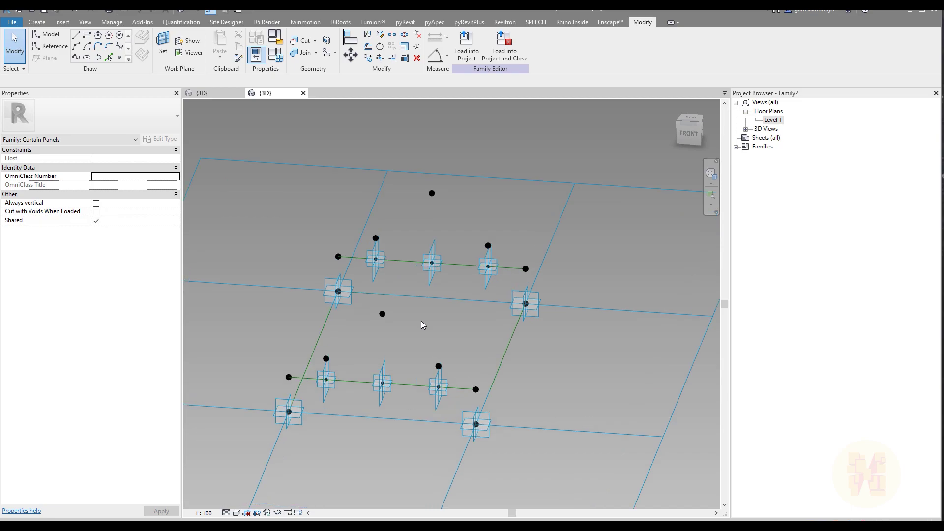
scroll(421, 324, up, 2)
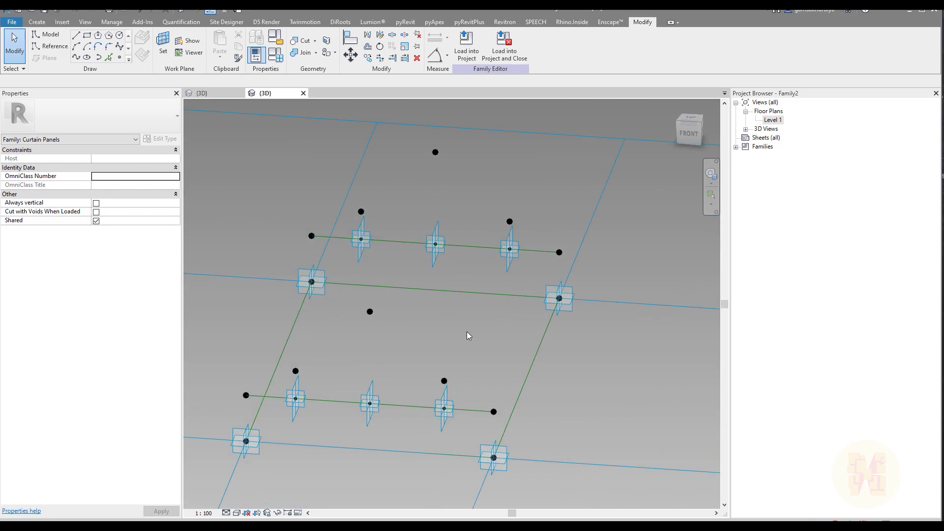
shift+middle_drag(468, 336, 387, 375)
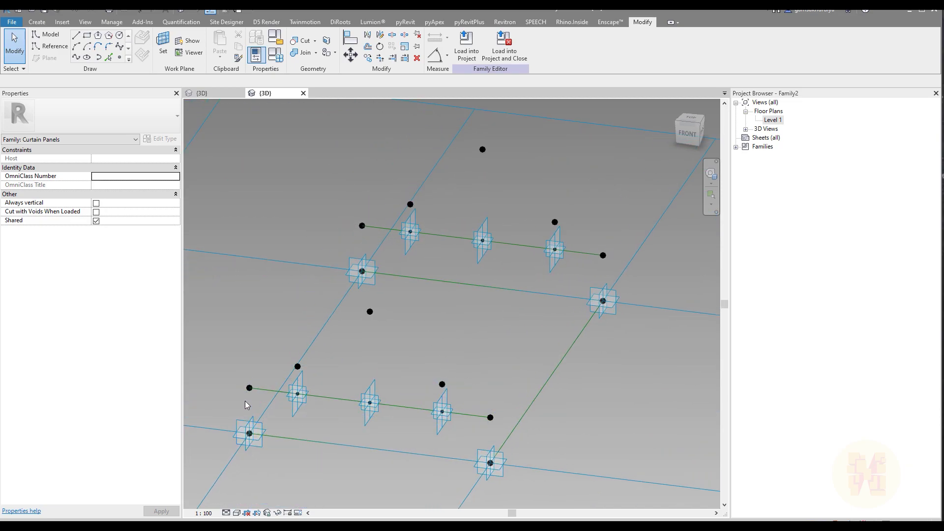
shift+middle_drag(467, 340, 476, 327)
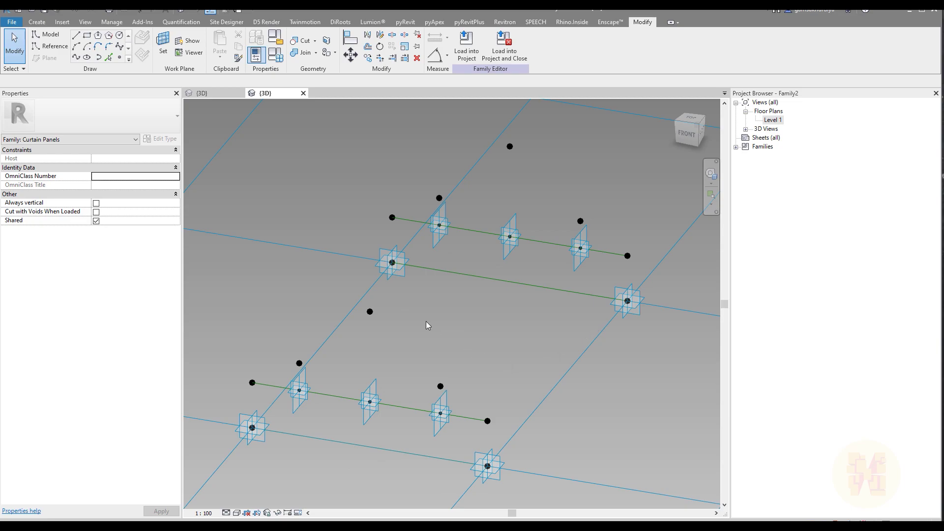
shift+middle_drag(471, 322, 496, 320)
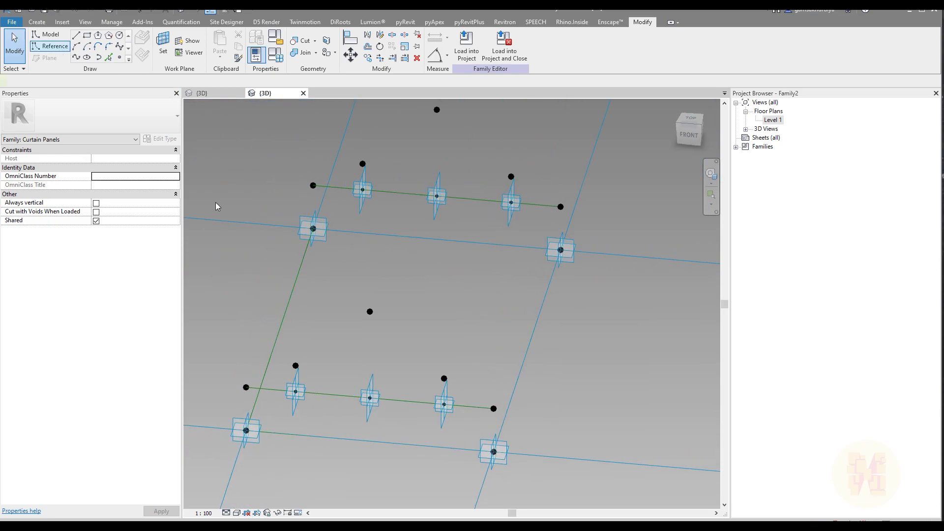
- Draw two reference lines joining the outer hosted points of the front raised line to the matching points of the rear raised line
click(364, 190)
click(513, 203)
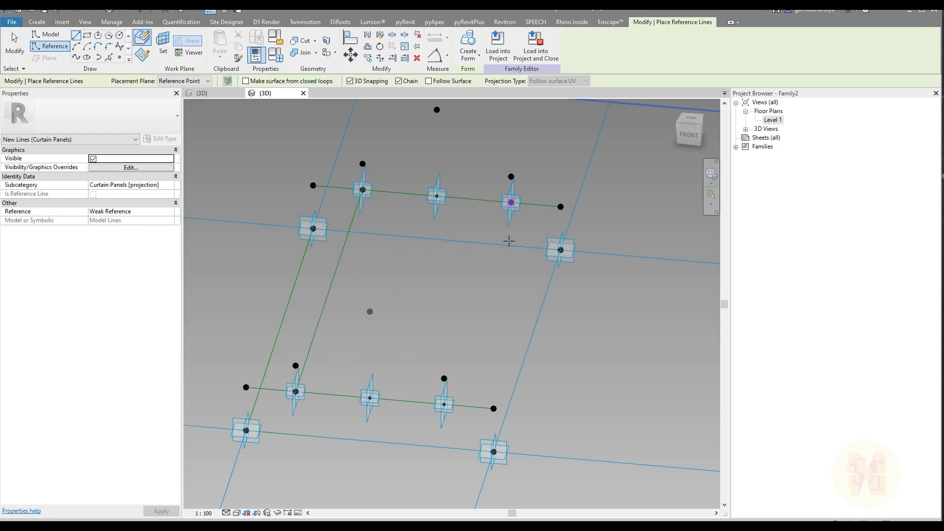
click(446, 404)
click(512, 202)
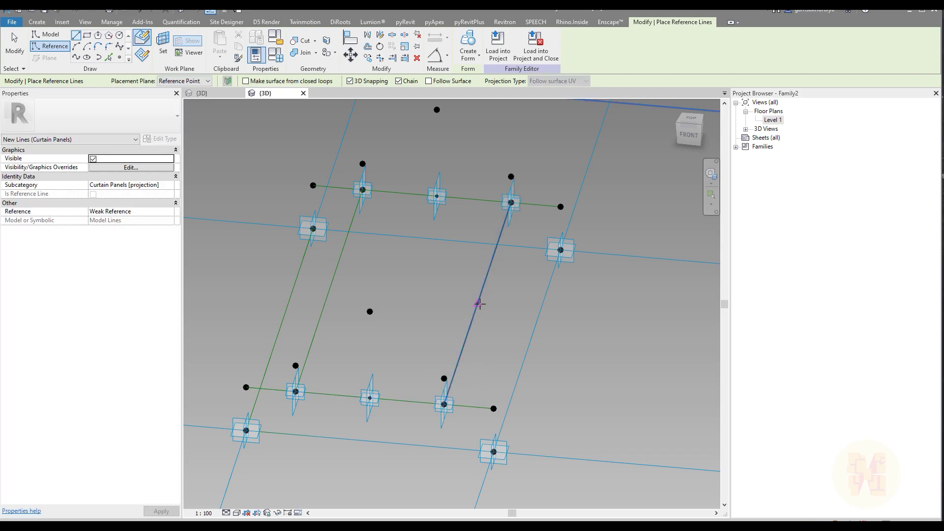
- Draw a cross reference line between the midpoints of the two new lines and check the position parameter of its right end point
click(477, 304)
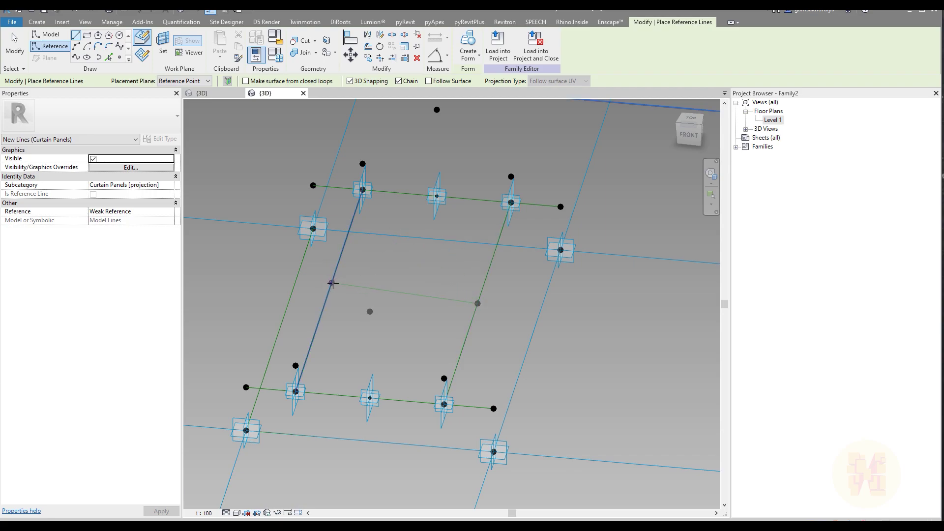
click(329, 291)
key(Escape)
key(Escape)
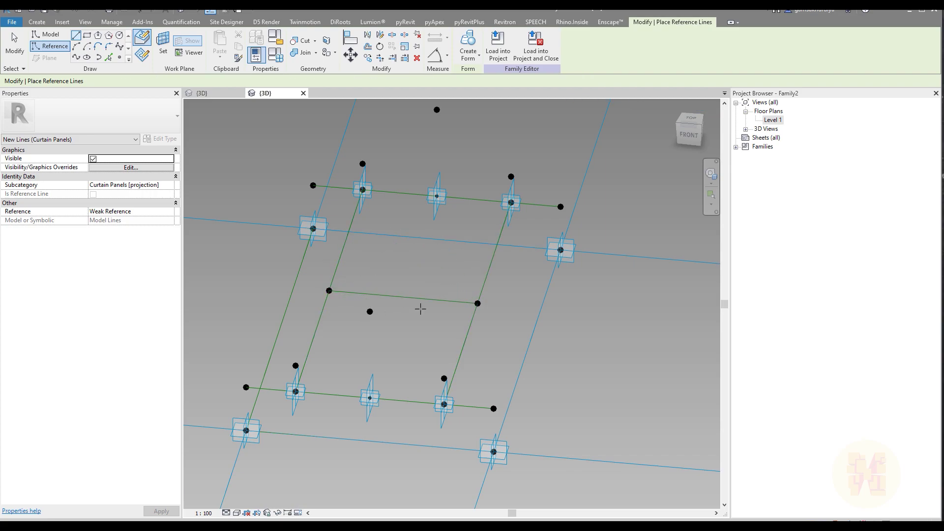
click(490, 314)
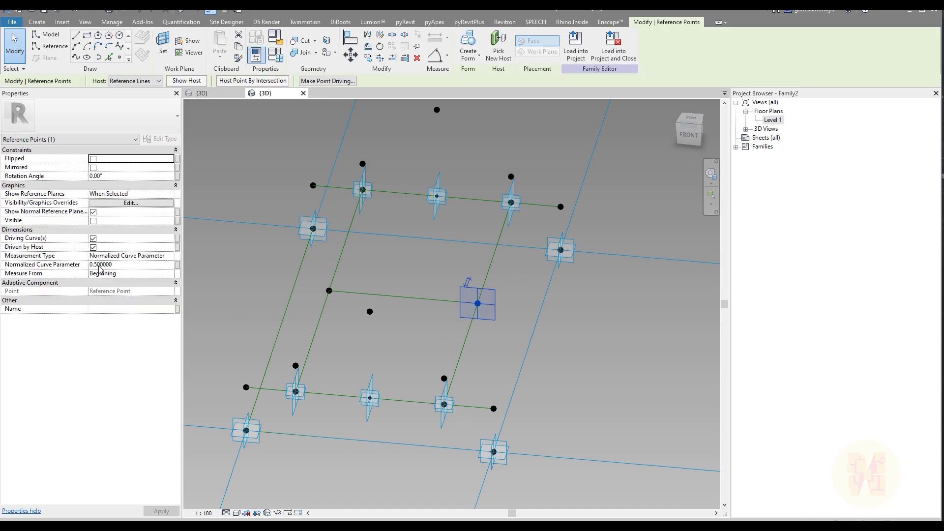
key(Escape)
- Place three reference points along the middle cross line: one near each end and one at the centre
shift+middle_drag(335, 276, 420, 334)
scroll(420, 362, up, 3)
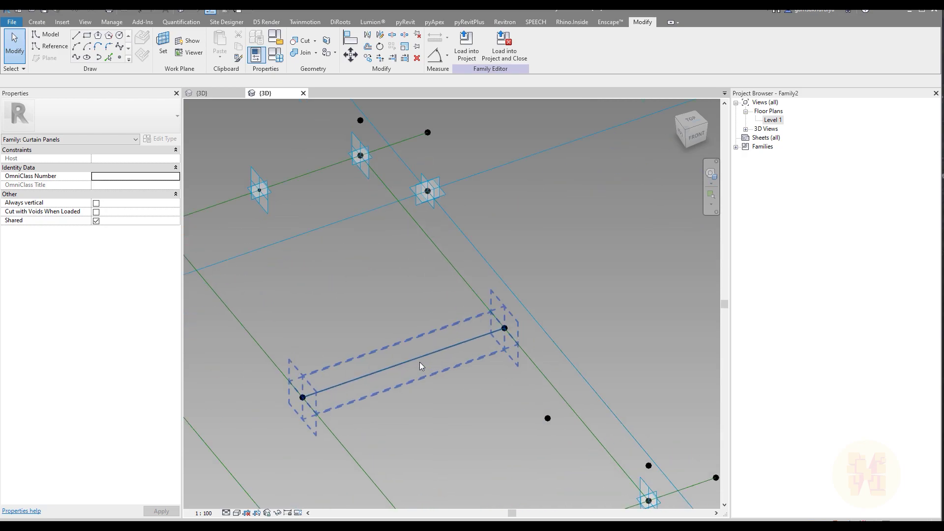
click(120, 59)
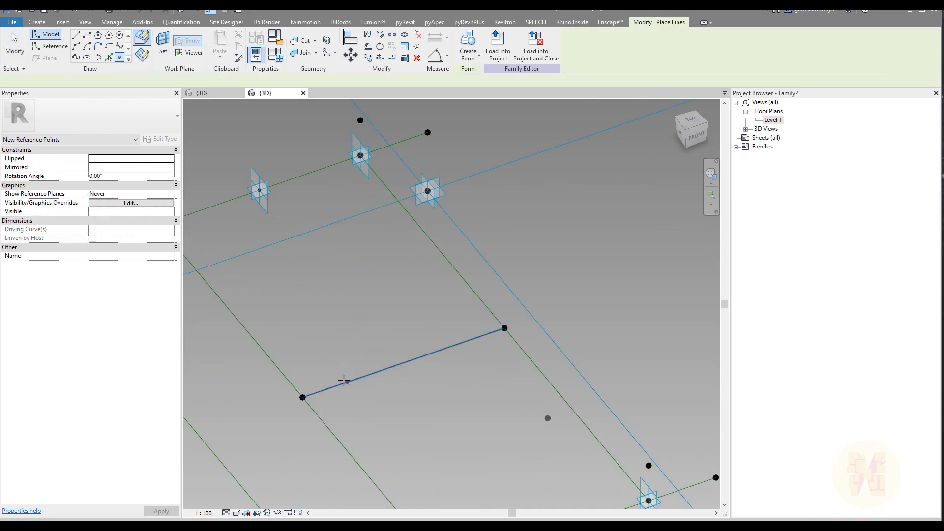
click(407, 365)
key(Escape)
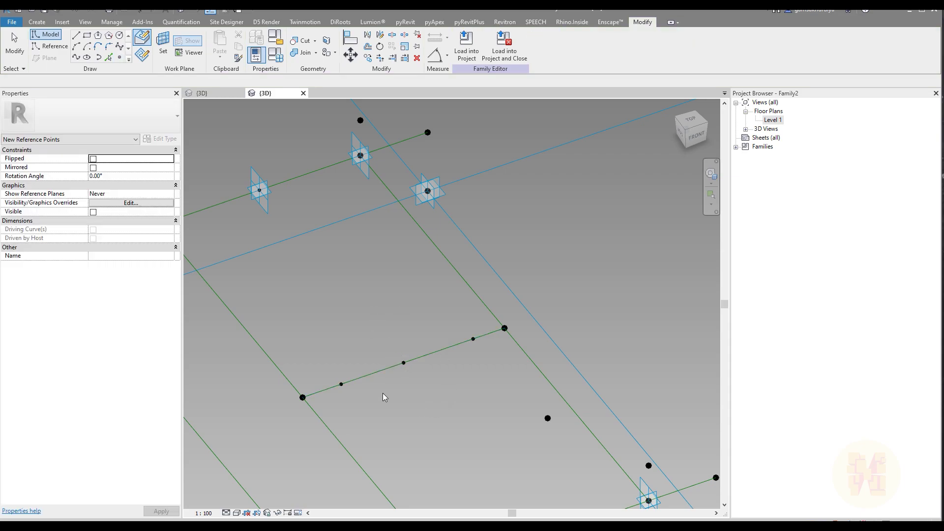
- Check the normalized curve parameter of the left hosted reference point on the rear raised line for comparison with the middle line's points
scroll(411, 351, down, 2)
scroll(395, 345, up, 2)
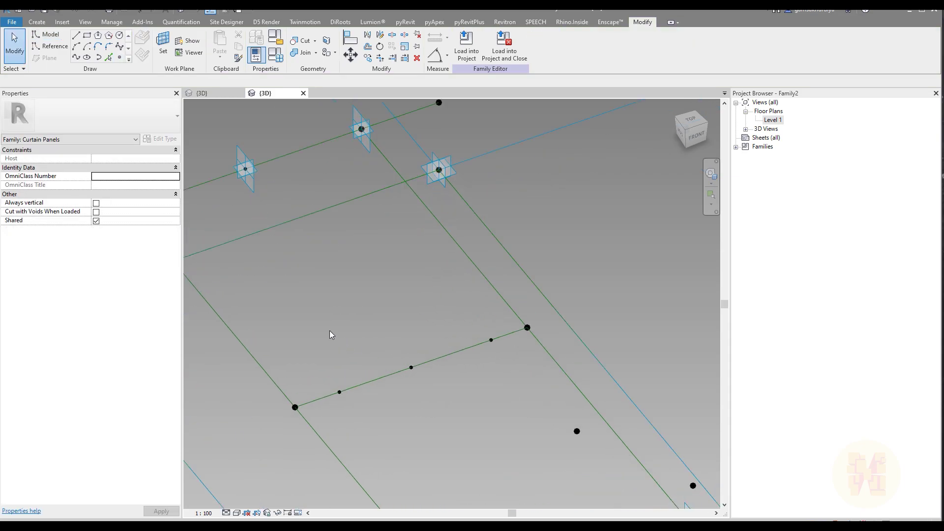
drag(365, 410, 367, 412)
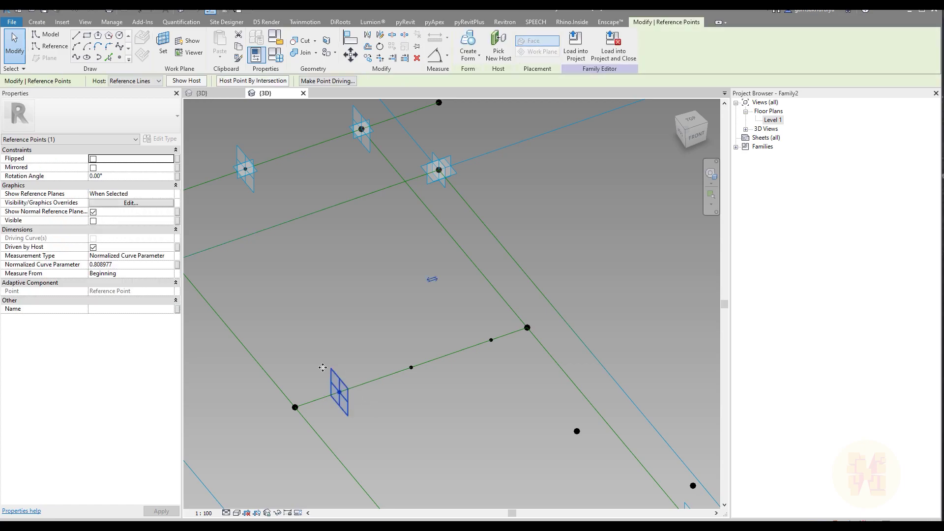
scroll(371, 356, down, 3)
mouse_move(384, 350)
shift+middle_down()
mouse_move(300, 270)
mouse_move(316, 306)
mouse_move(380, 364)
shift+middle_up()
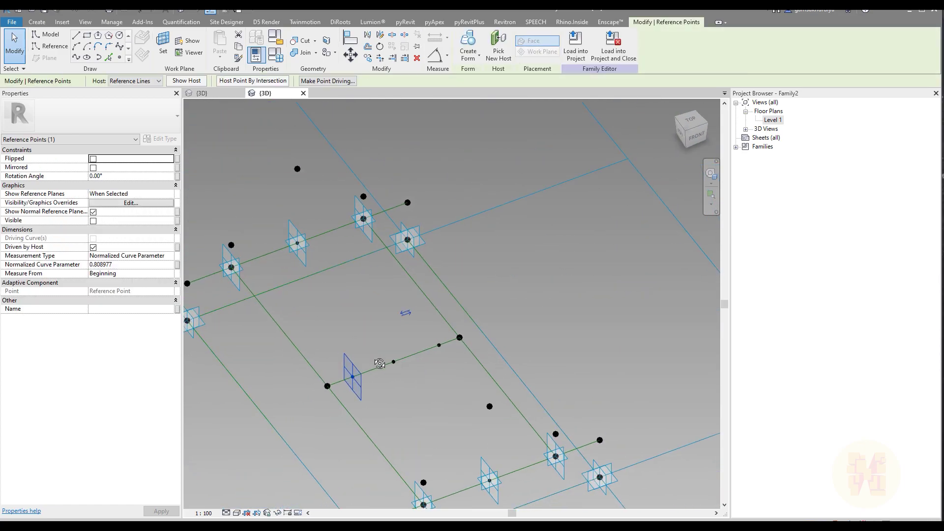
click(211, 275)
click(211, 265)
scroll(211, 265, up, 3)
drag(273, 291, 272, 293)
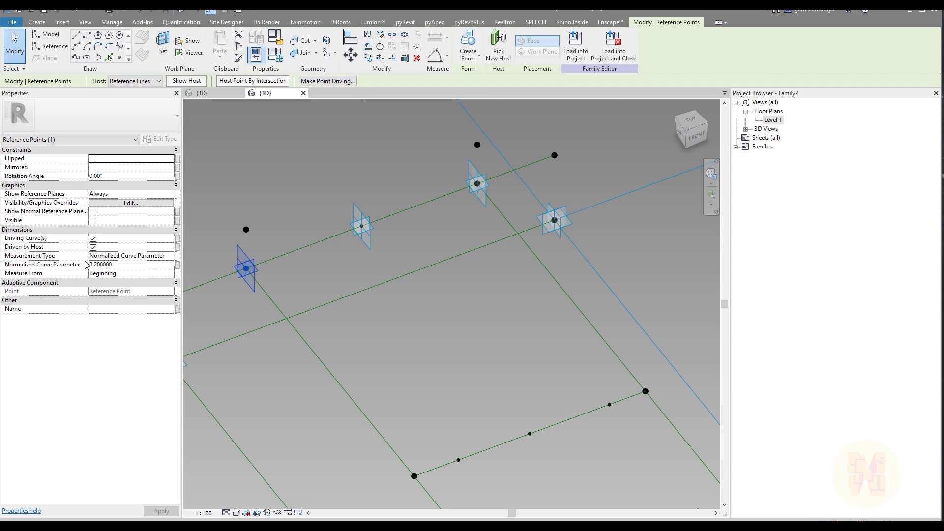
scroll(392, 278, down, 2)
middle_drag(489, 373, 380, 313)
- Set the normalized curve parameter of the middle line's left point to 0.8 and position its right point symmetrically
click(362, 332)
scroll(357, 332, up, 1)
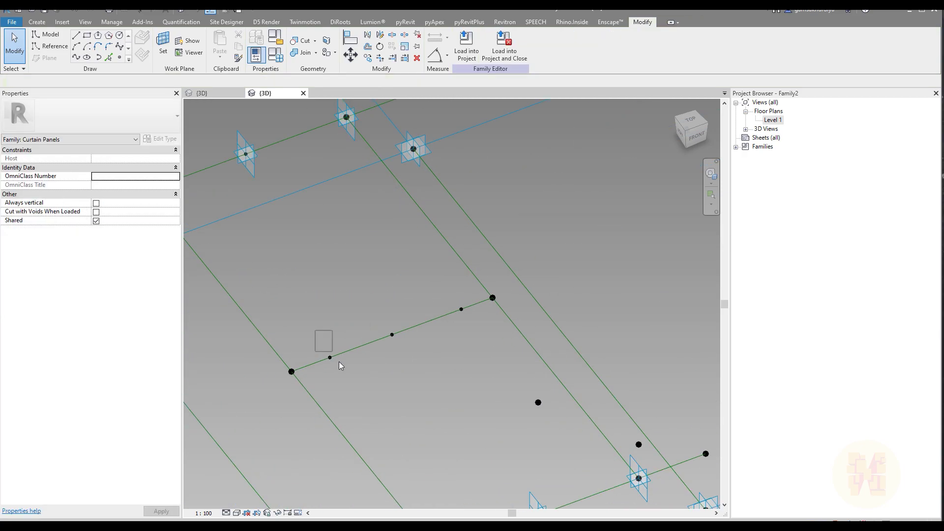
drag(316, 331, 349, 376)
click(139, 264)
text(0.8)
key(Escape)
click(462, 310)
click(128, 266)
text(0.8)
key(Return)
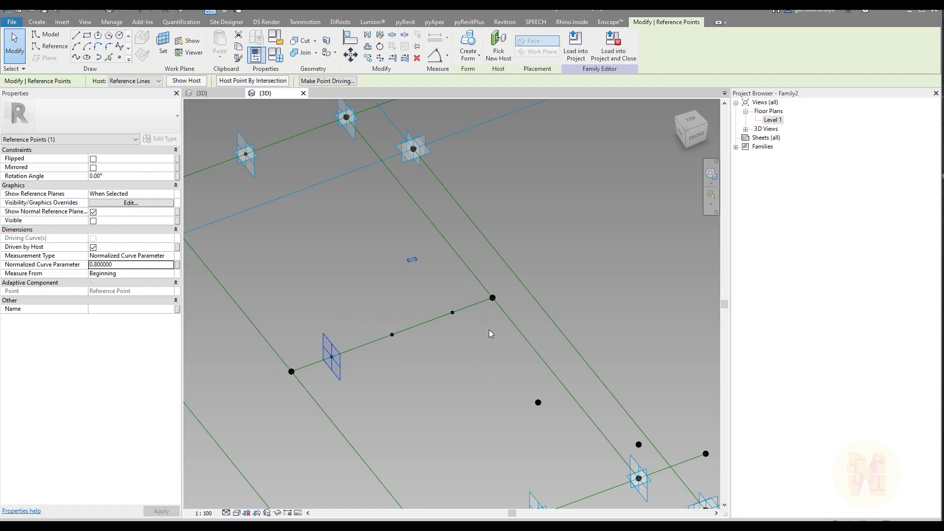
- Always show the reference planes of the middle line's three hosted points and turn off showing only the normal plane
shift+middle_drag(489, 329, 438, 337)
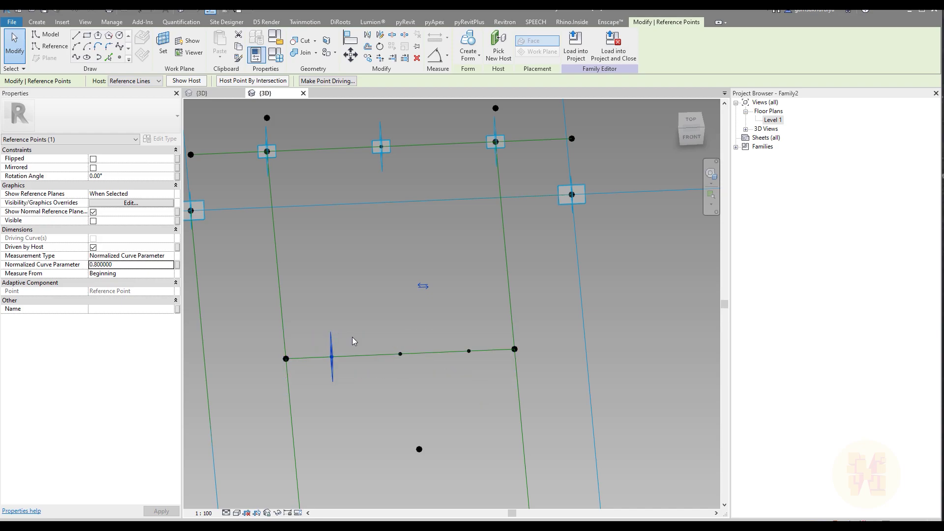
click(368, 305)
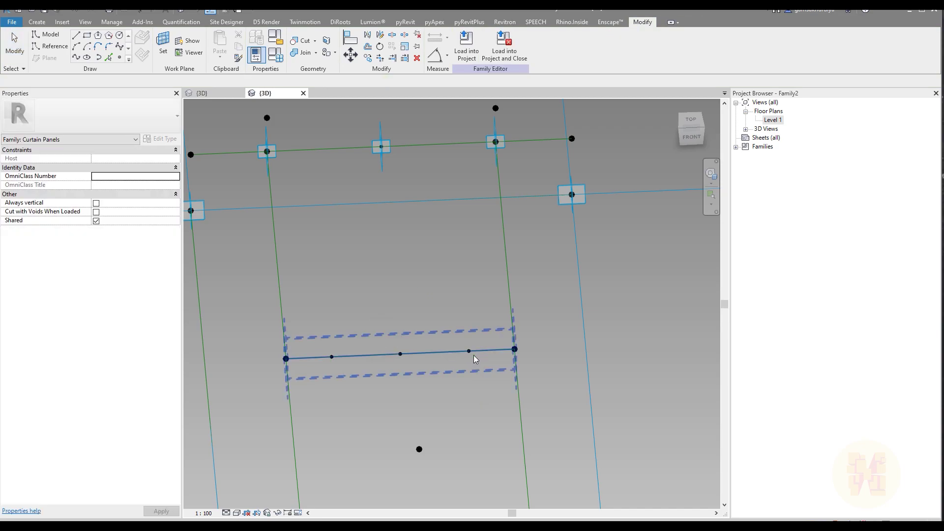
shift+middle_drag(383, 379, 379, 361)
drag(317, 313, 477, 400)
click(170, 194)
click(113, 216)
click(93, 212)
click(426, 264)
shift+middle_drag(397, 338, 431, 335)
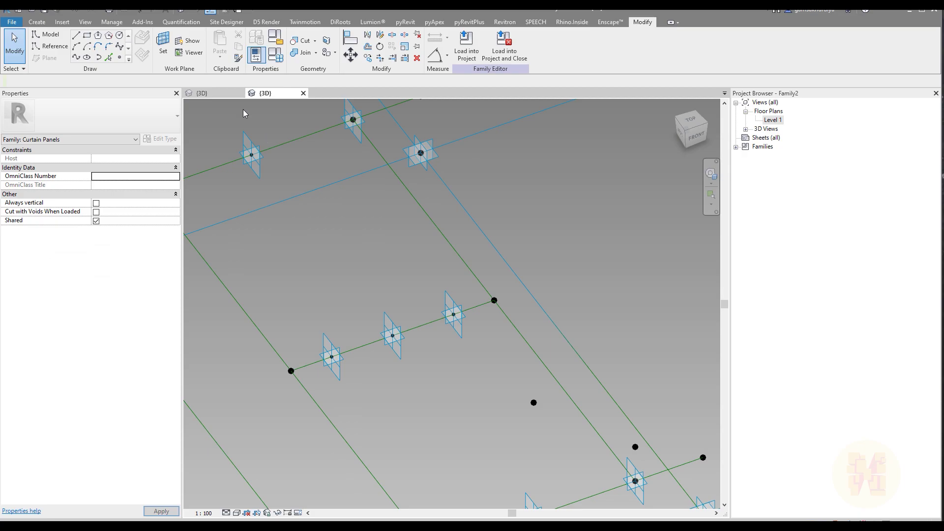
- Place a reference point on the horizontal reference plane of the middle line's left point, accepting the coincident location
click(163, 44)
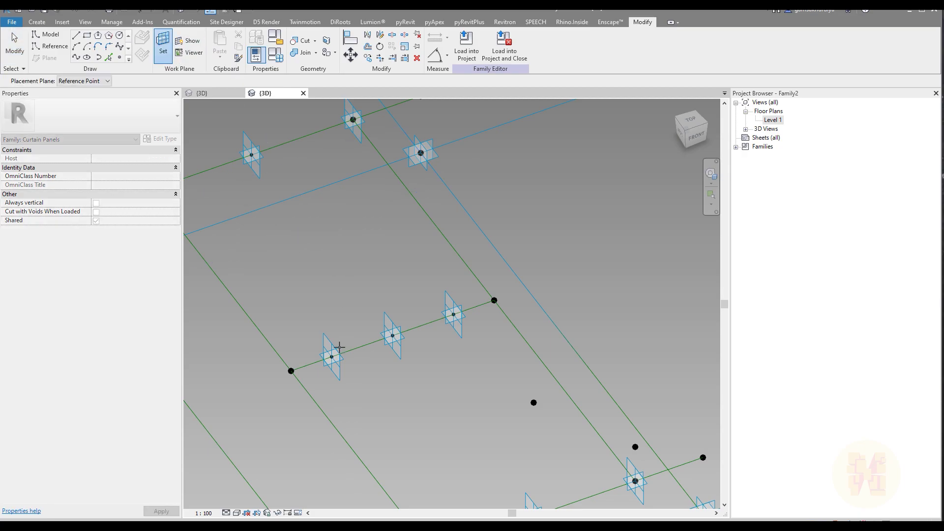
click(329, 365)
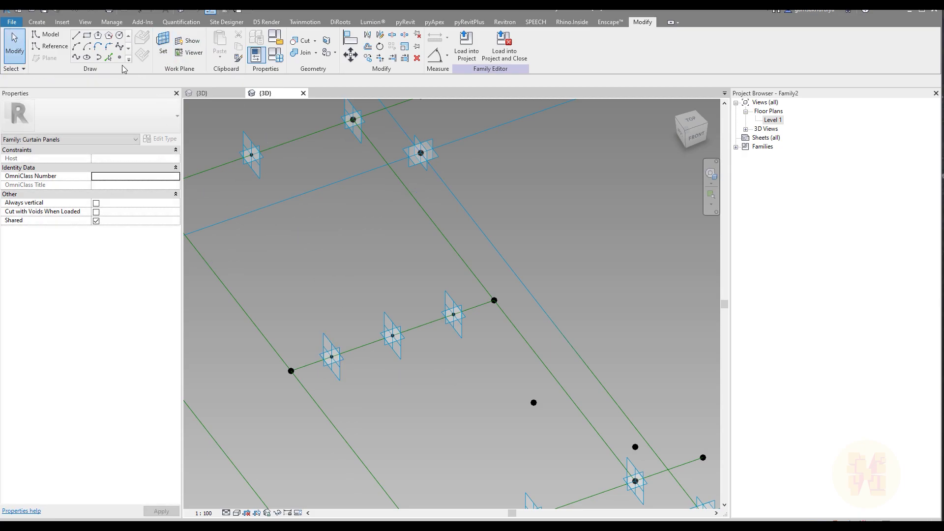
key(l)
key(i)
click(331, 357)
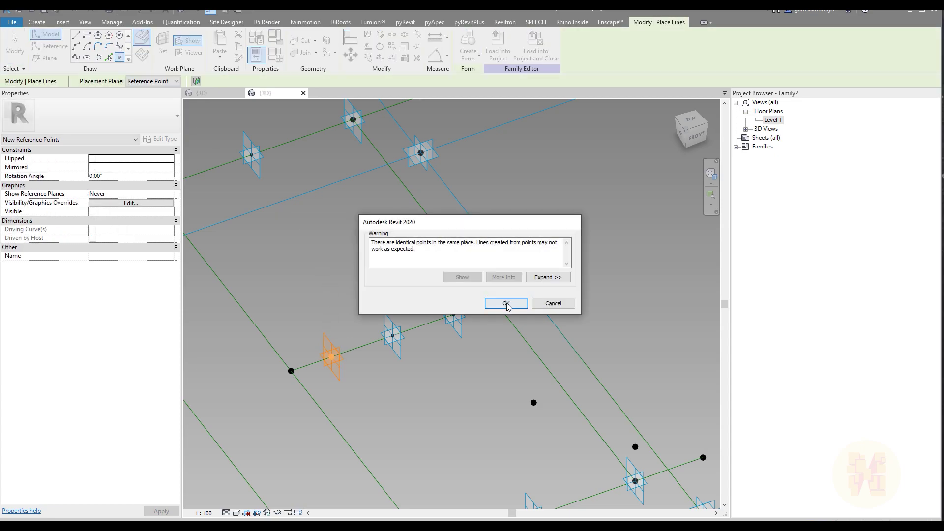
drag(422, 222, 342, 205)
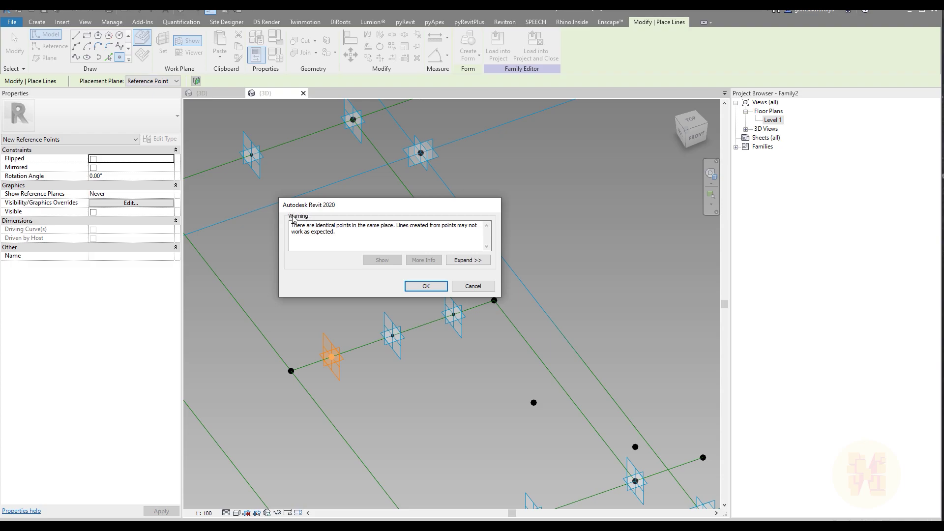
click(425, 287)
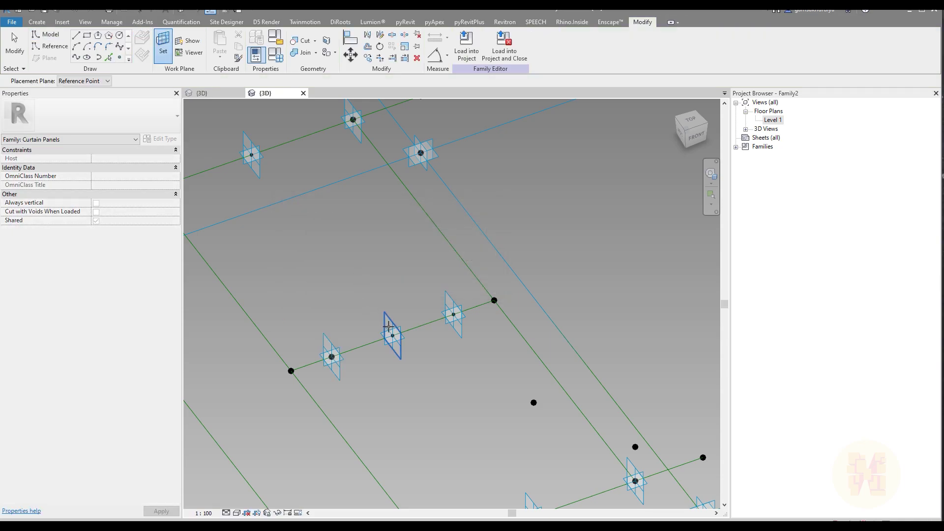
- Place reference points on the horizontal planes of the middle line's centre and right points, accepting the coincident locations
click(392, 336)
click(393, 336)
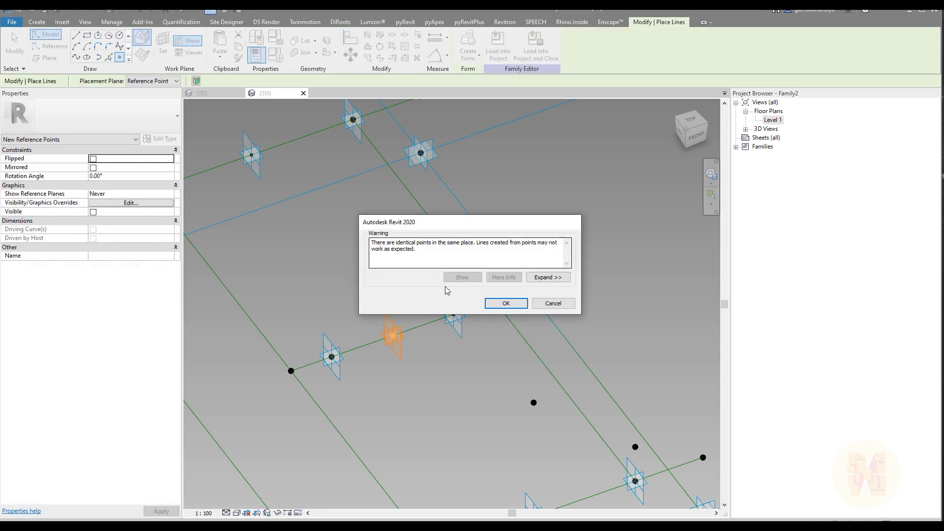
click(503, 301)
click(449, 302)
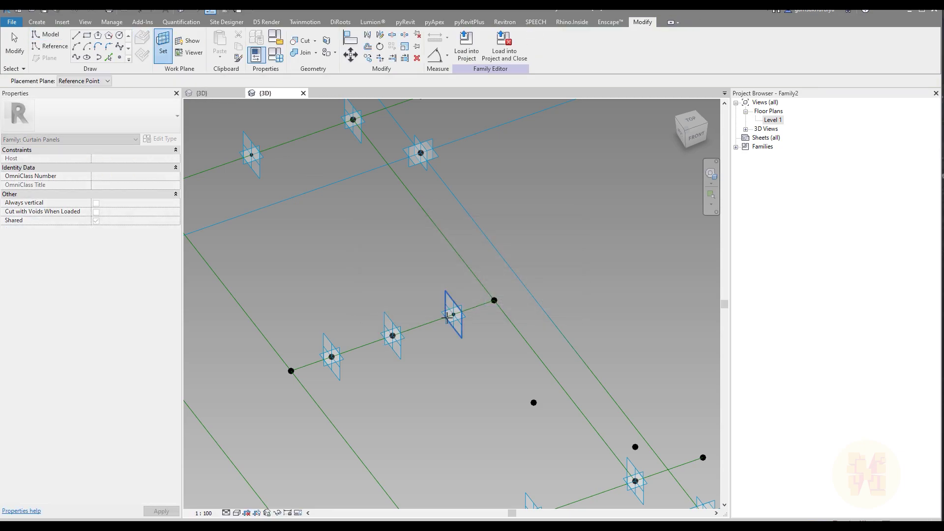
click(454, 314)
click(506, 303)
key(Escape)
key(Escape)
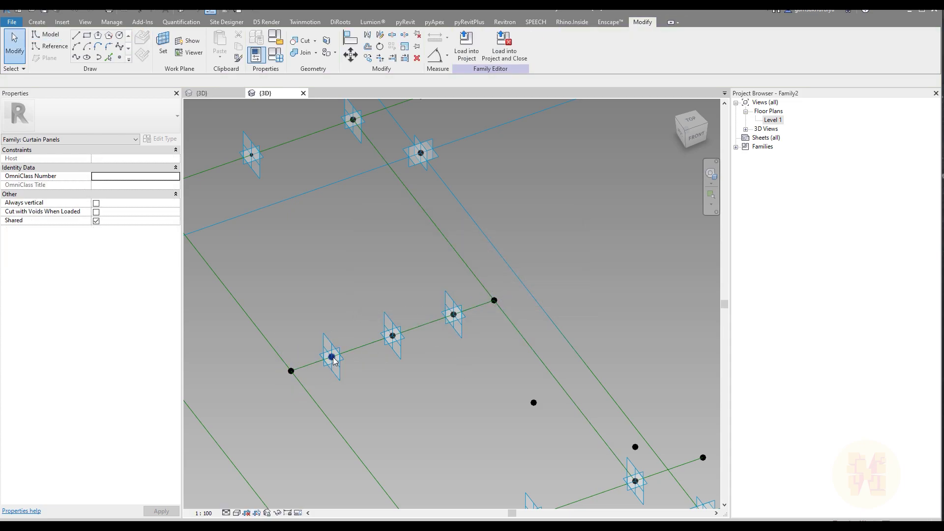
- Try an offset of -100 mm for the new point hosted on the middle line's left point and change it to 100 mm
click(371, 370)
shift+middle_drag(371, 371, 303, 264)
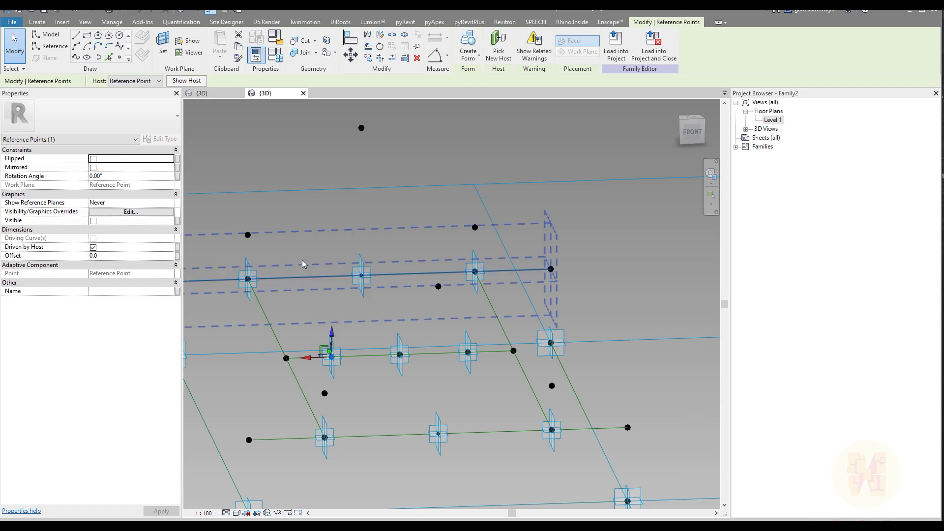
click(128, 256)
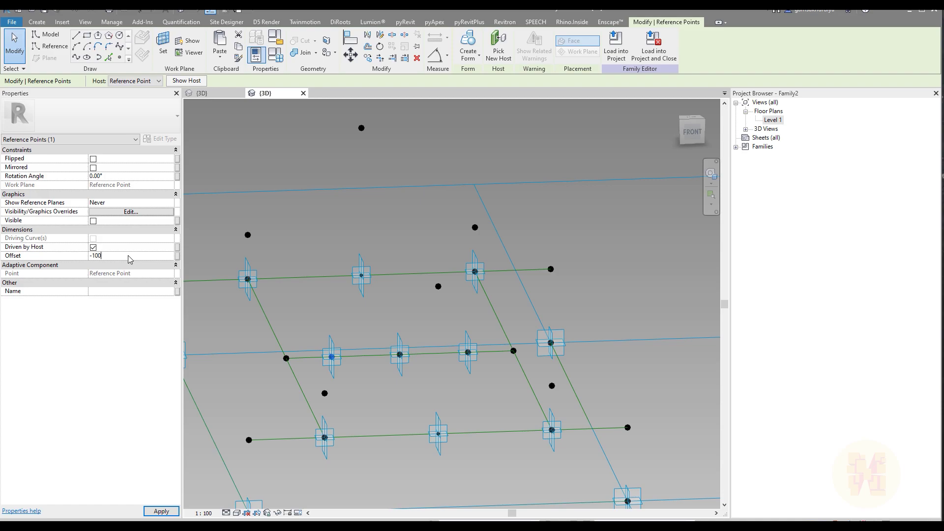
key(Return)
shift+middle_drag(367, 338, 381, 354)
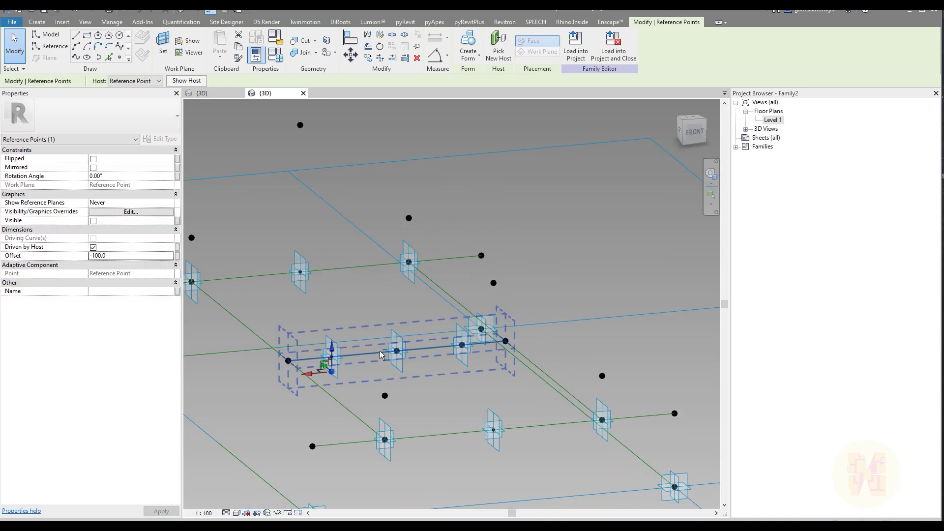
click(124, 259)
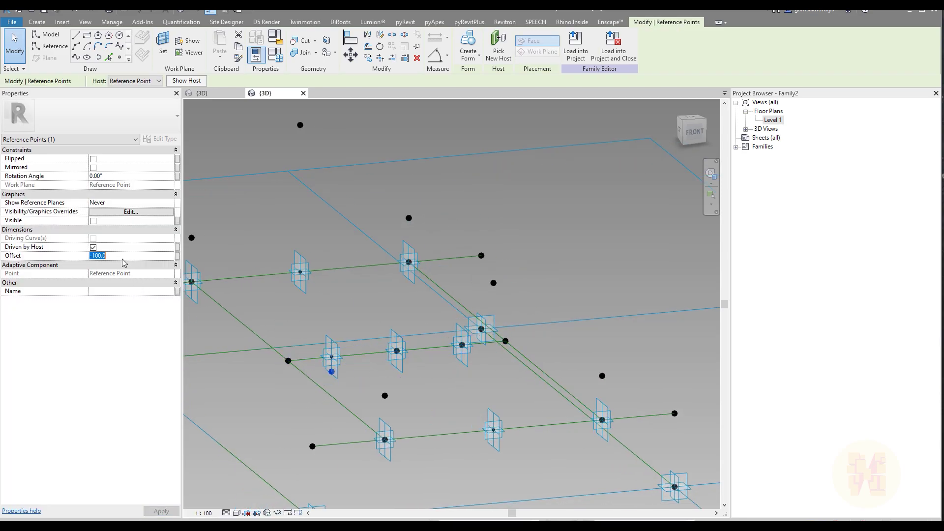
key(Return)
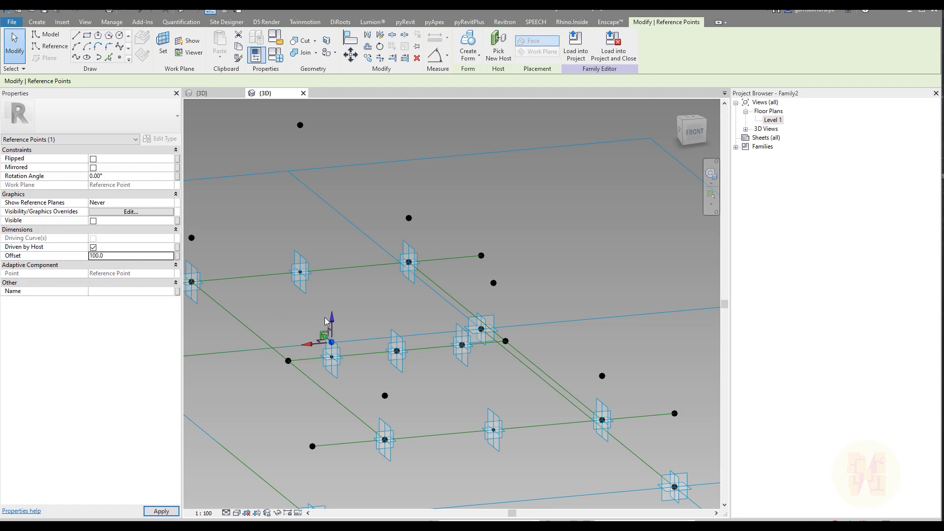
shift+middle_drag(345, 321, 323, 368)
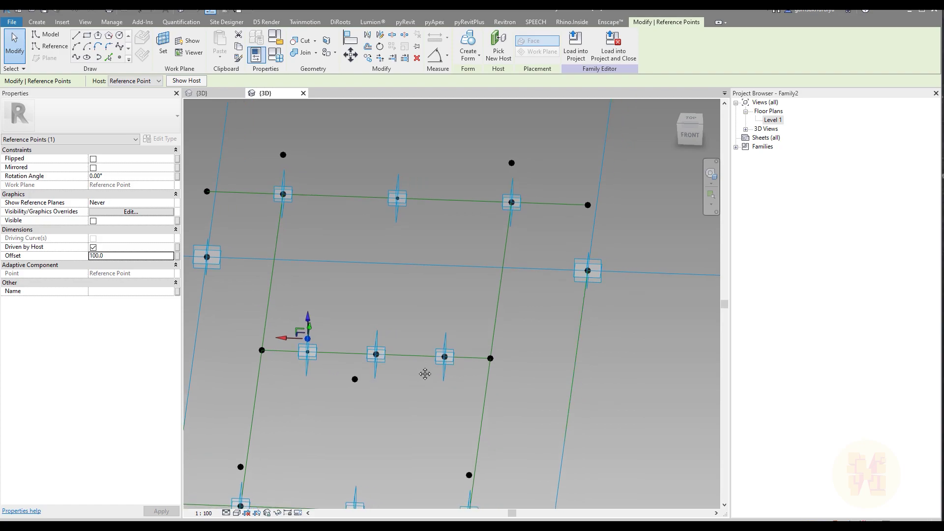
- Raise the point hosted on the middle line's right point by the same offset as the left one
click(445, 358)
click(123, 256)
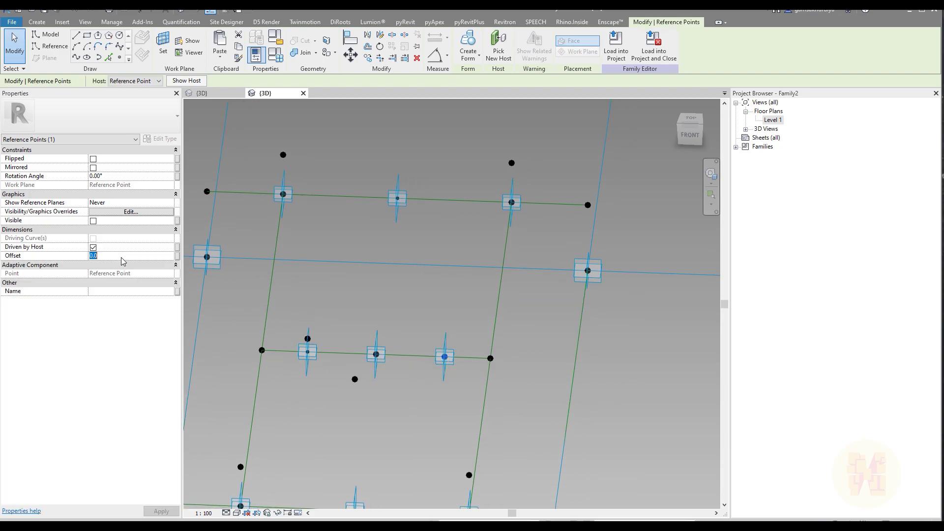
click(367, 300)
- Set the offset of the point hosted on the middle line's centre point to 800 mm and inspect the raised points
click(376, 354)
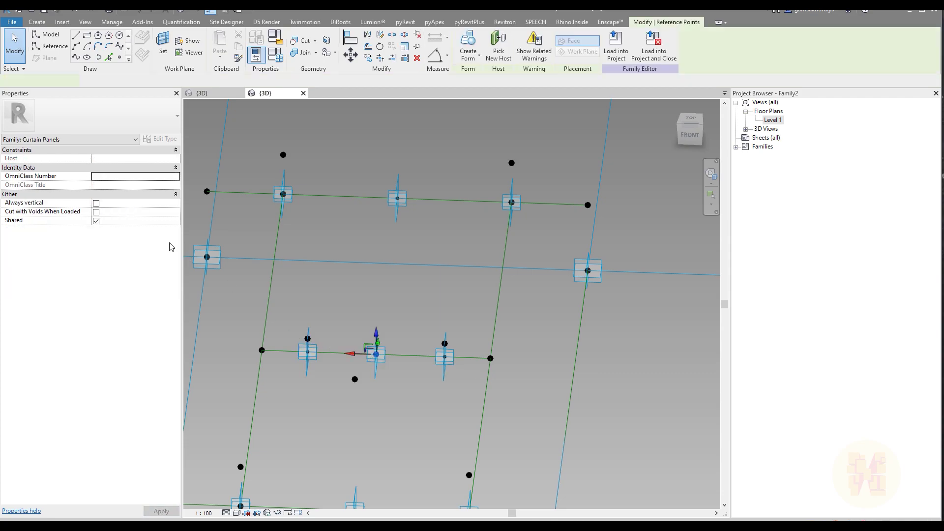
click(108, 256)
text(800)
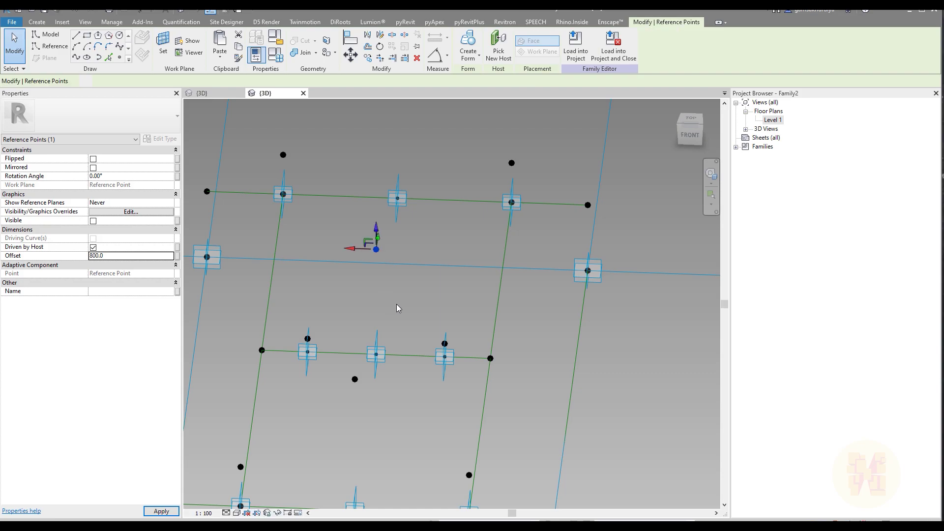
click(397, 308)
shift+middle_drag(386, 327, 443, 290)
shift+middle_drag(531, 271, 498, 324)
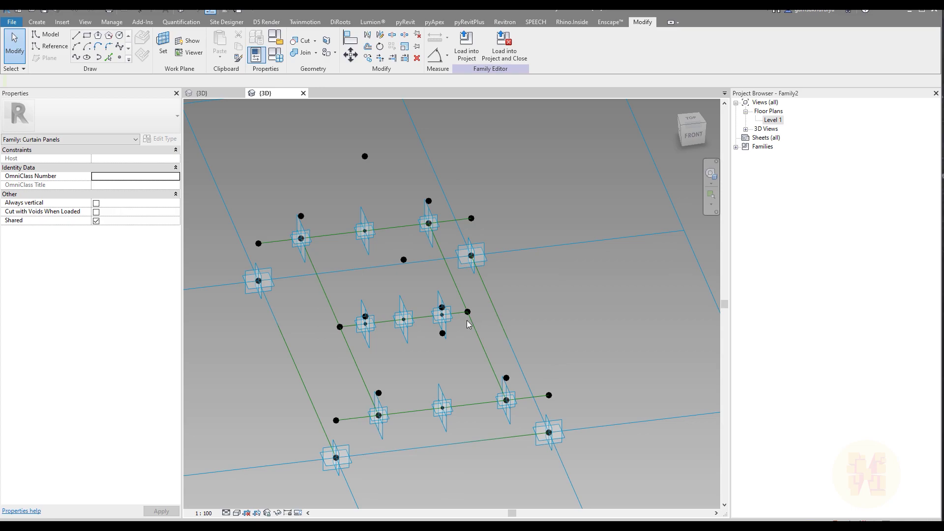
- Create a new family from the Metric Generic Model Adaptive.rft template
shift+middle_drag(491, 312, 554, 319)
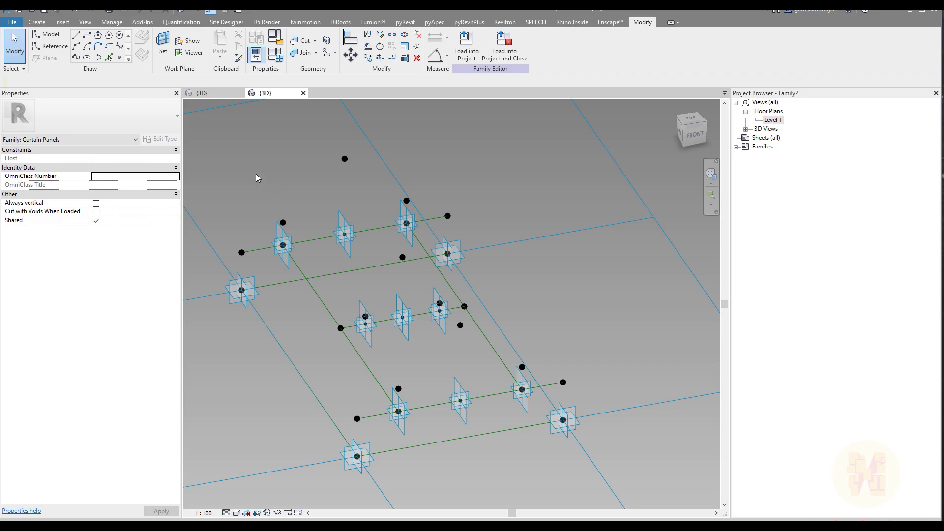
click(11, 22)
mouse_move(67, 70)
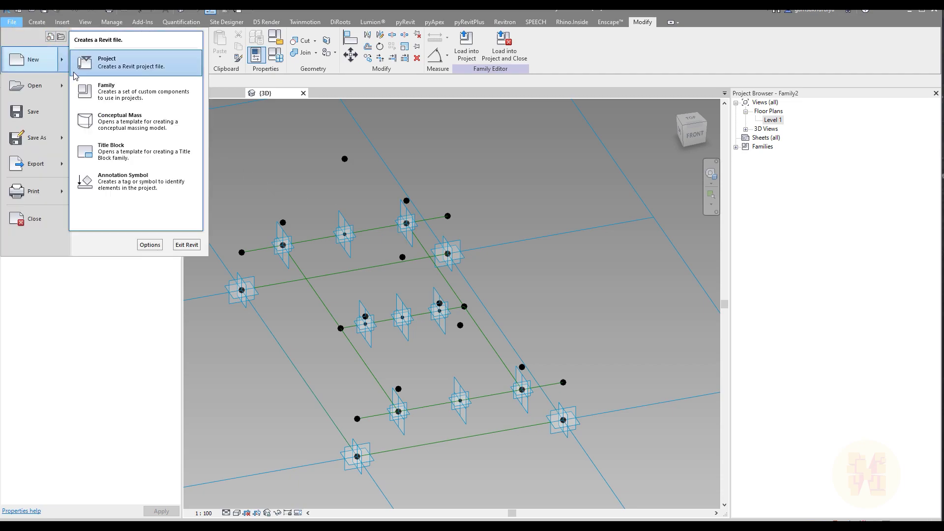
click(123, 92)
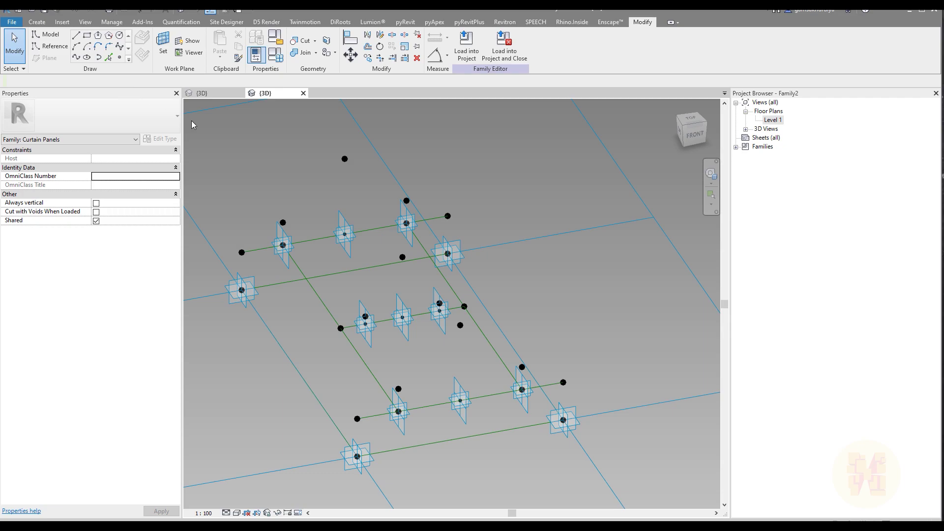
drag(398, 139, 394, 174)
scroll(393, 173, down, 3)
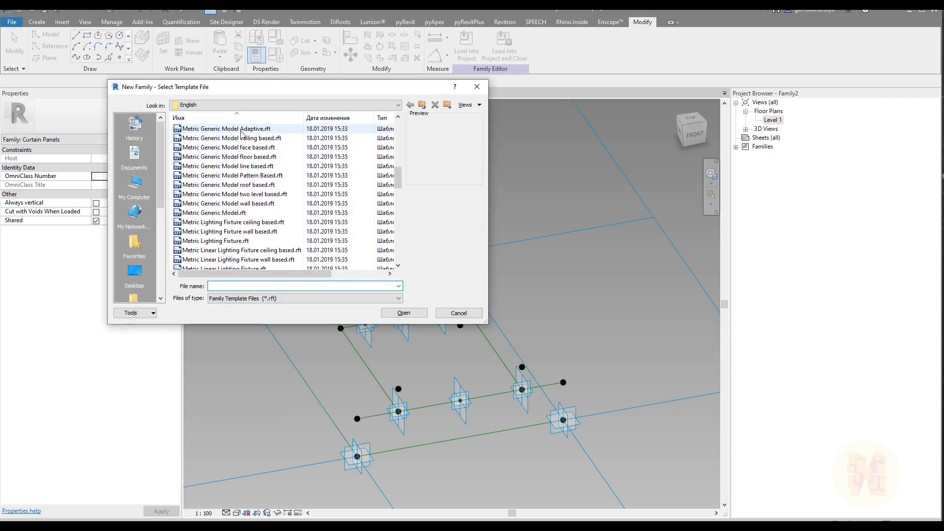
click(256, 129)
click(417, 314)
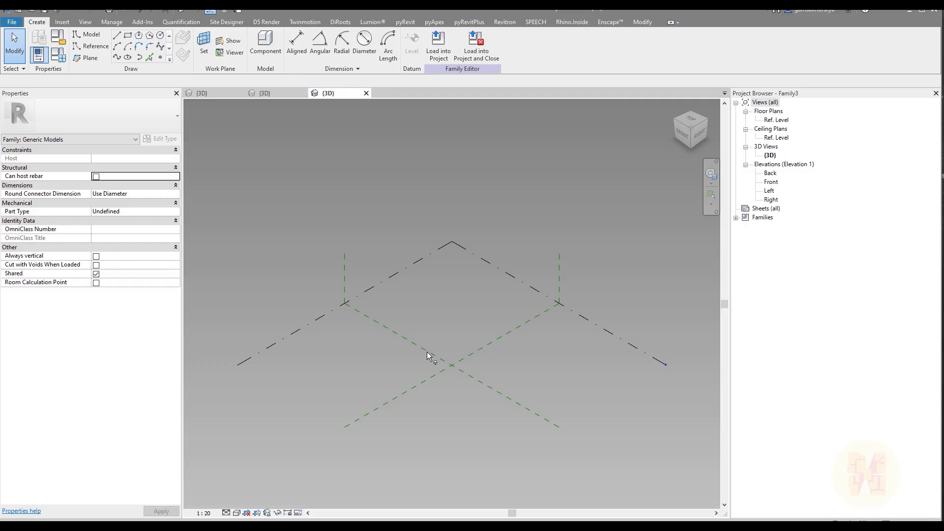
- Place three reference points on the reference level and make them adaptive
mouse_move(502, 371)
shift+middle_down()
mouse_move(519, 363)
mouse_move(495, 365)
mouse_move(494, 379)
shift+middle_up()
scroll(494, 375, up, 2)
scroll(494, 374, up, 2)
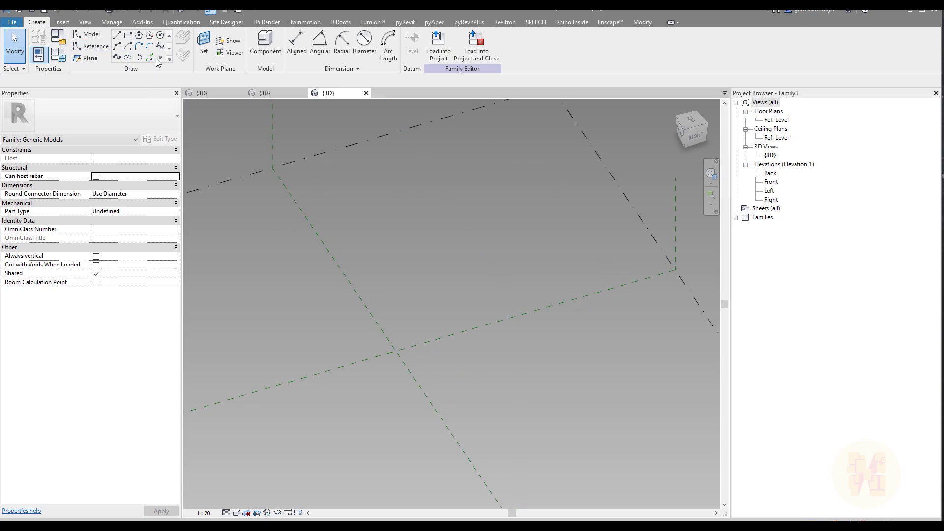
click(331, 309)
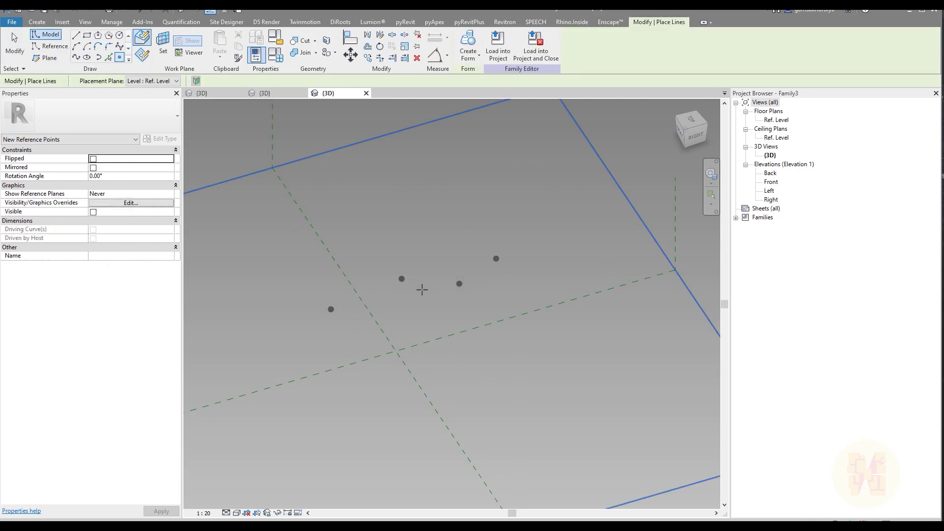
key(Escape)
key(Escape)
drag(243, 221, 579, 397)
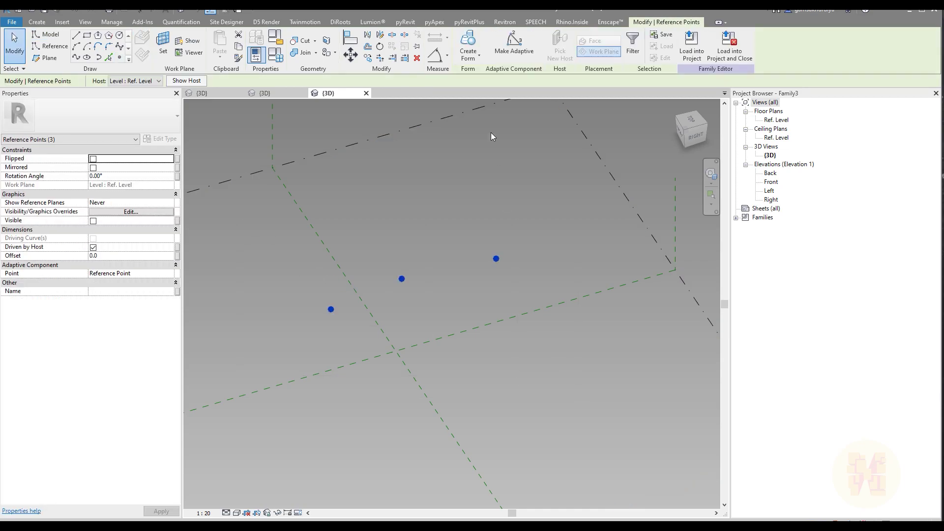
click(507, 40)
click(468, 204)
shift+middle_drag(435, 245, 373, 308)
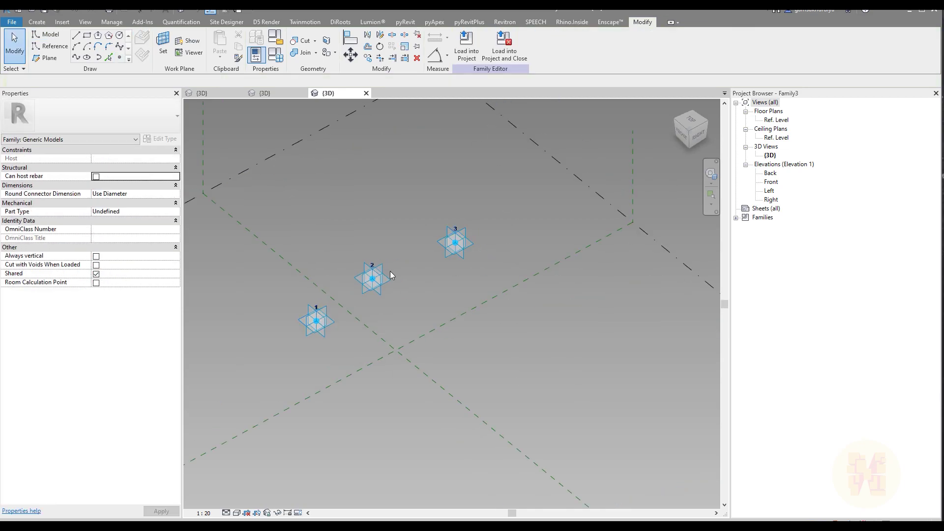
- Draw two connected lines running through adaptive points 1, 2 and 3
scroll(385, 278, up, 3)
middle_drag(295, 266, 347, 279)
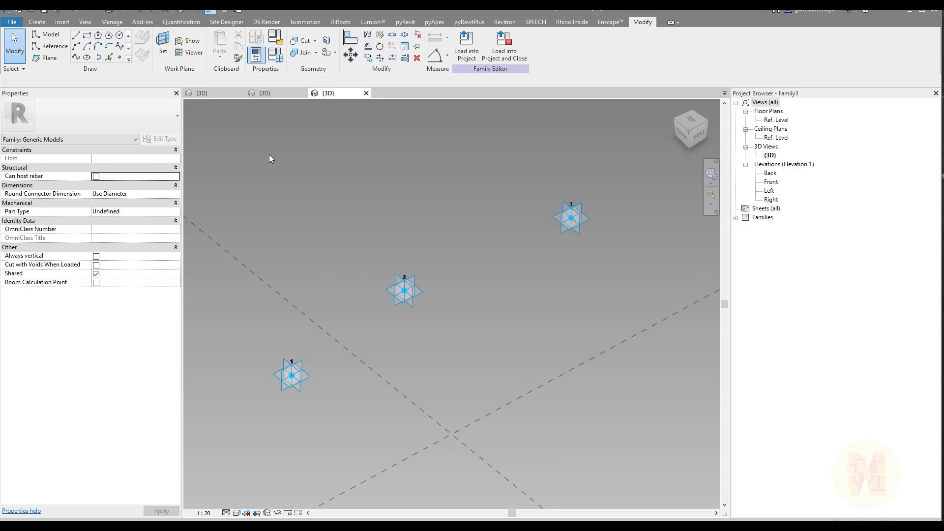
click(77, 36)
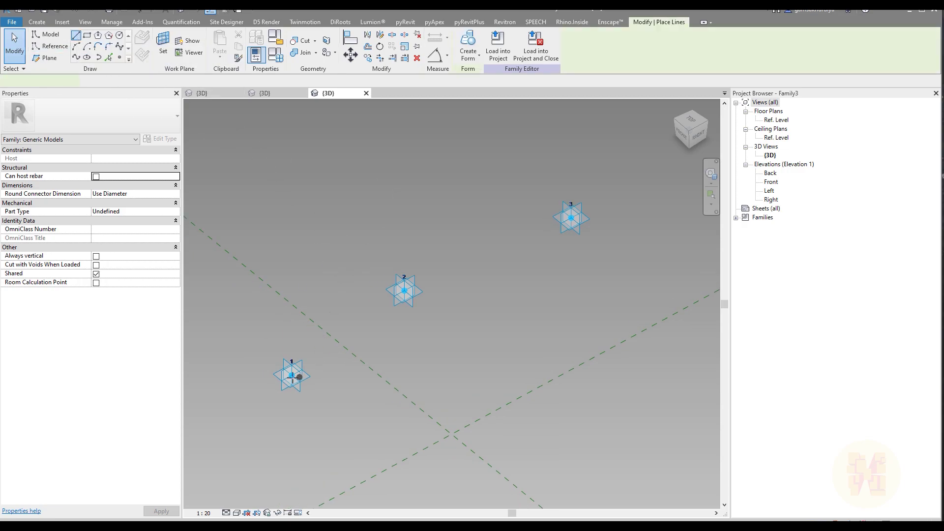
click(292, 376)
click(405, 290)
click(571, 218)
key(Escape)
key(Escape)
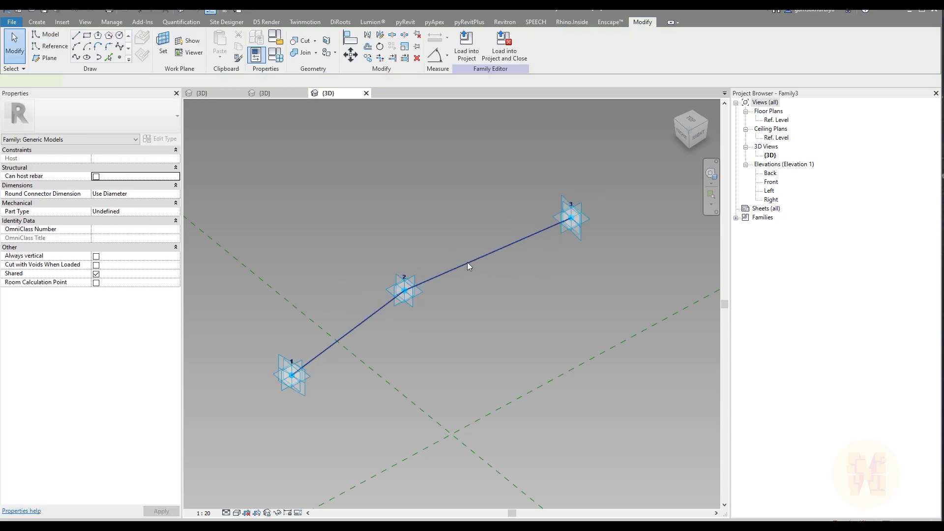
- Convert both lines between the adaptive points into reference lines
click(468, 263)
click(93, 230)
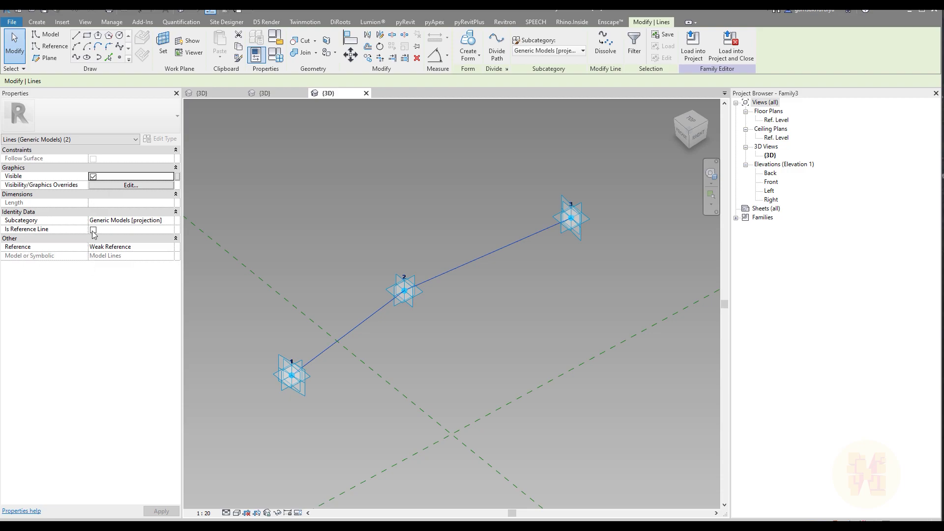
click(347, 203)
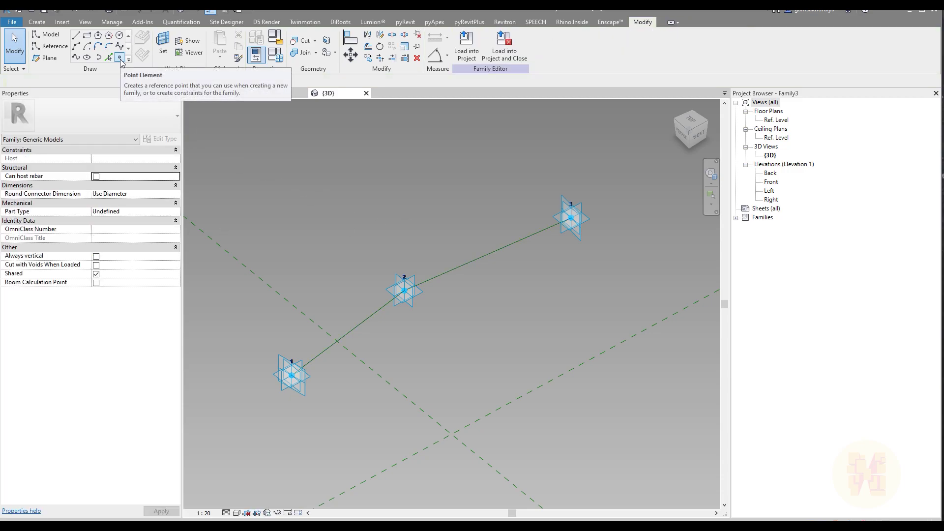
- Place a reference point midway along the line between adaptive points 2 and 3 and set its reference planes to always show
click(120, 58)
click(488, 254)
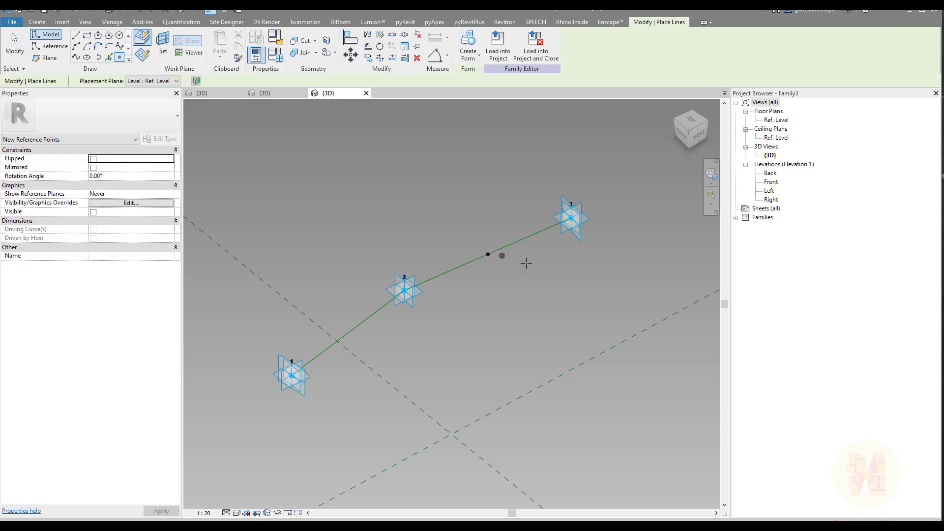
key(Escape)
scroll(522, 250, up, 2)
drag(452, 211, 536, 312)
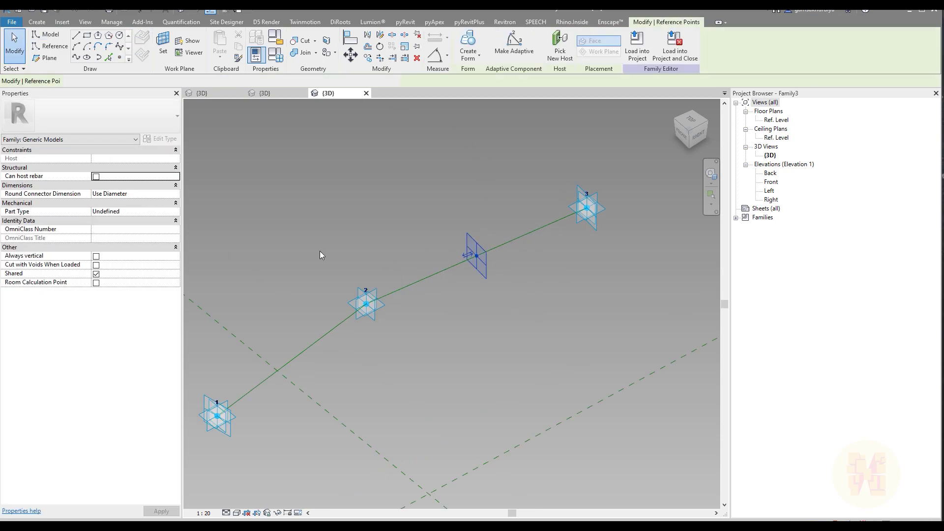
click(109, 193)
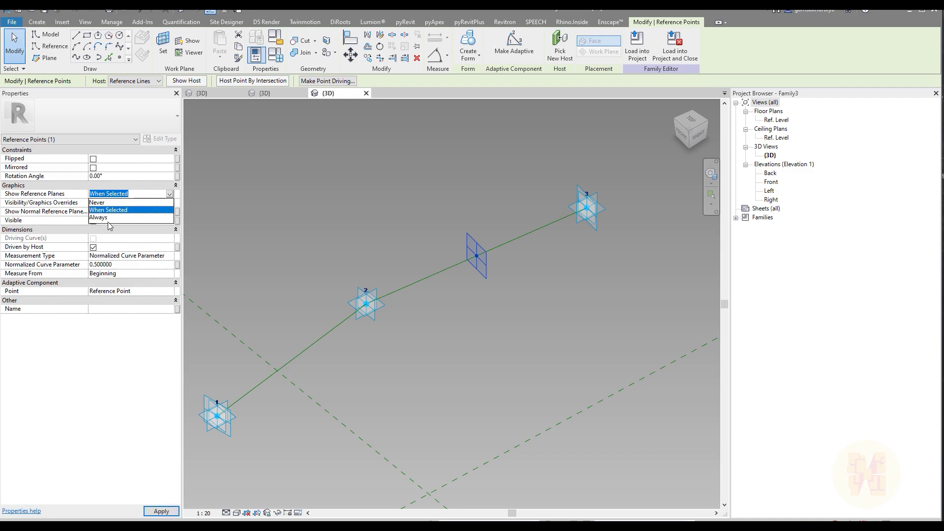
click(108, 212)
key(Escape)
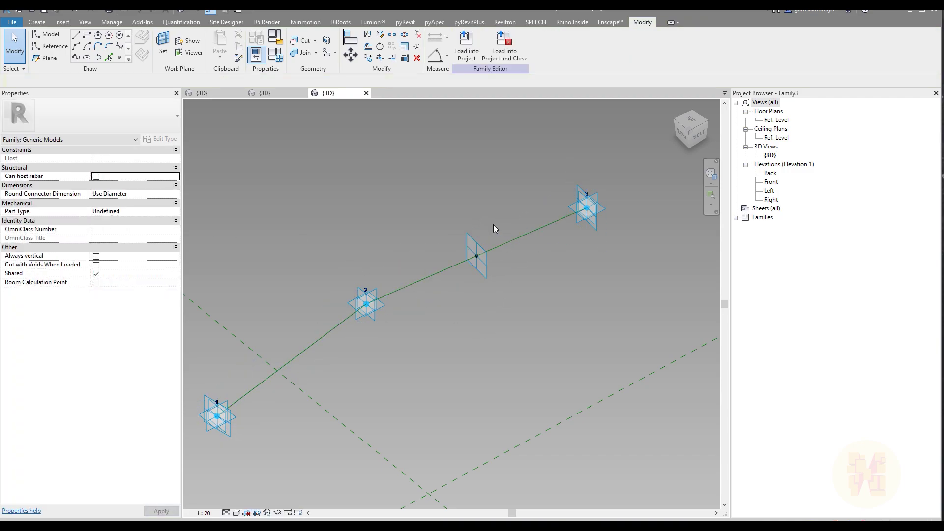
- Set the midpoint's normal plane as the work plane and draw a circle of about 560 mm radius centred on that point
scroll(498, 249, up, 3)
click(163, 42)
click(455, 246)
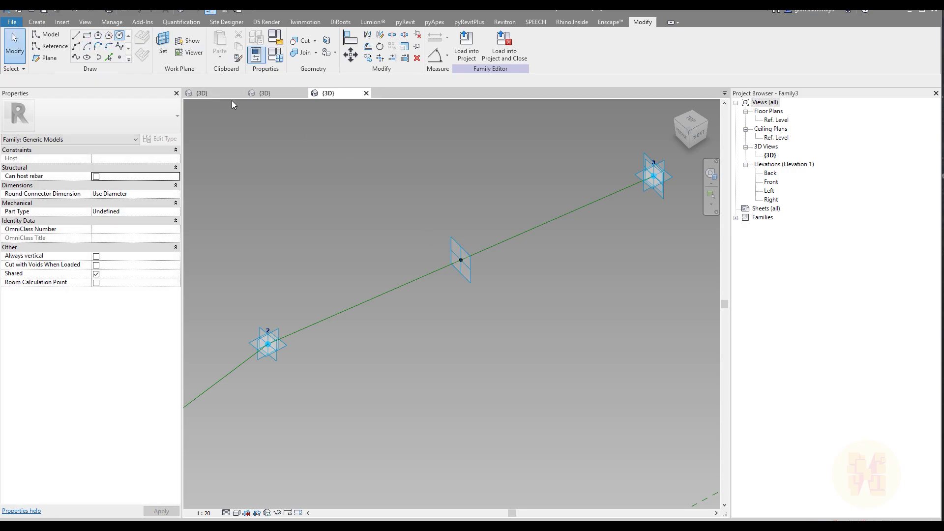
click(460, 260)
click(487, 293)
key(Escape)
key(Escape)
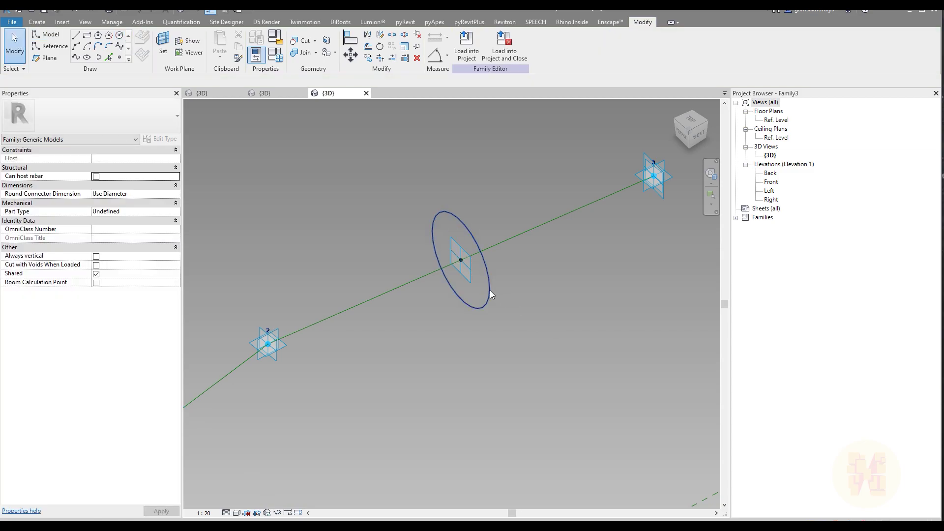
- Set the circle's radius to 60 mm
click(490, 294)
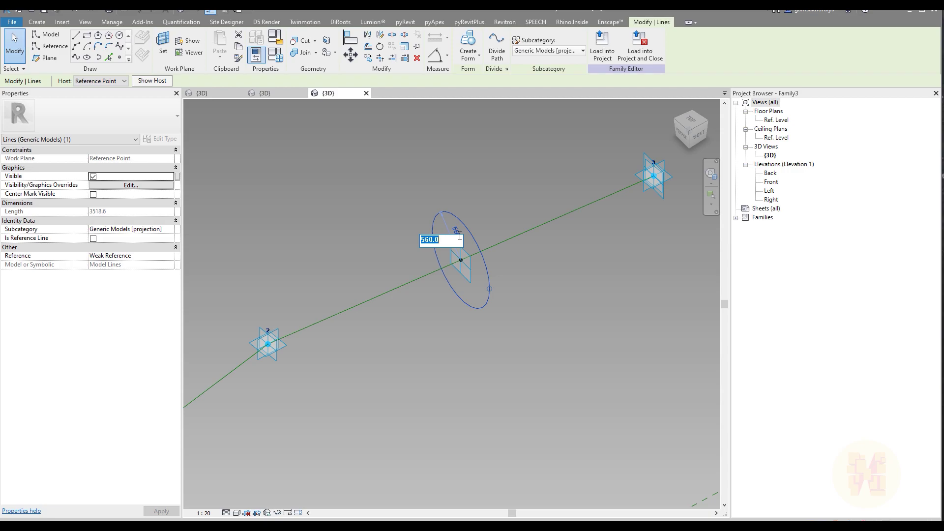
key(Return)
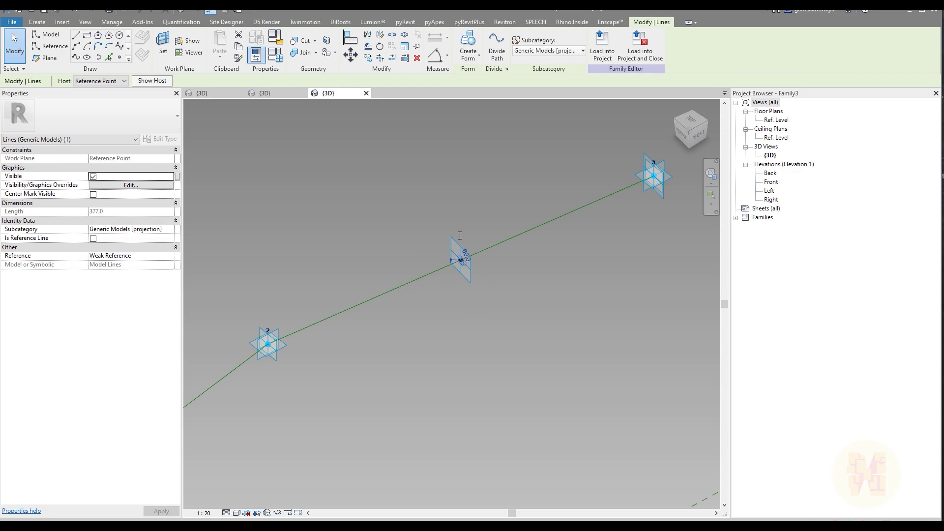
scroll(516, 258, up, 5)
key(Escape)
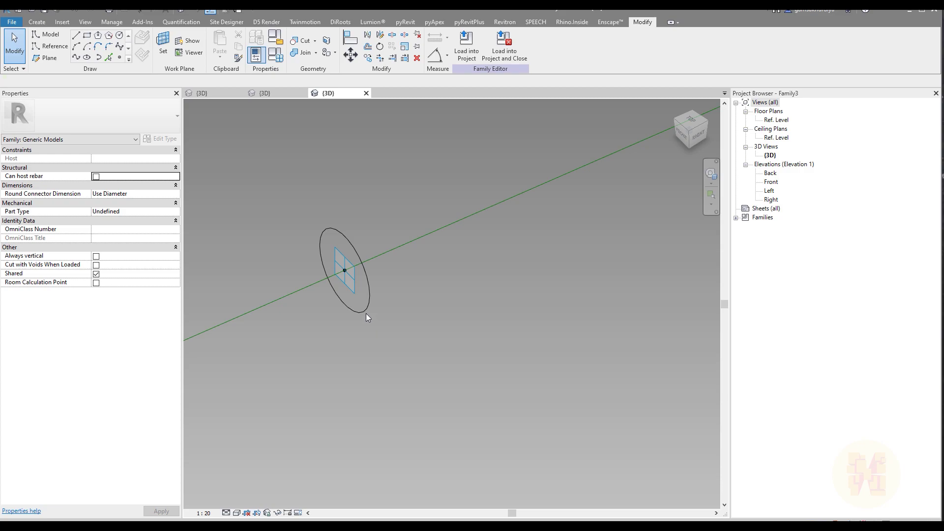
- Create a solid form from the circle along both reference lines and inspect the resulting tube
click(364, 311)
ctrl+click(410, 240)
scroll(423, 262, down, 2)
scroll(423, 266, down, 5)
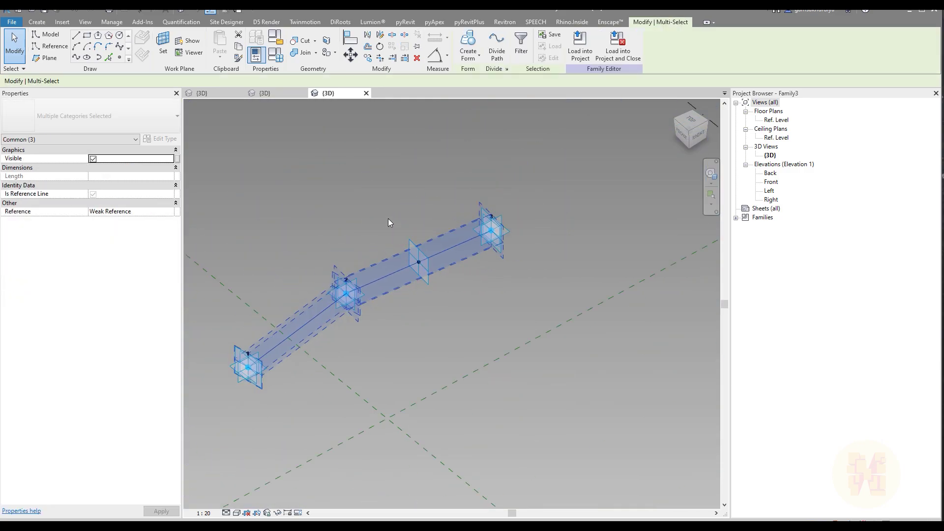
click(468, 47)
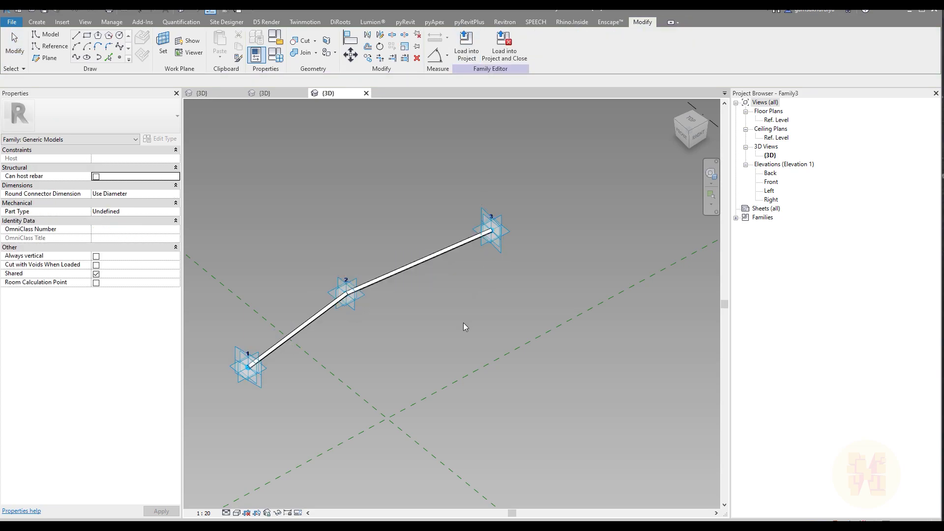
middle_drag(445, 310, 481, 316)
scroll(492, 280, up, 4)
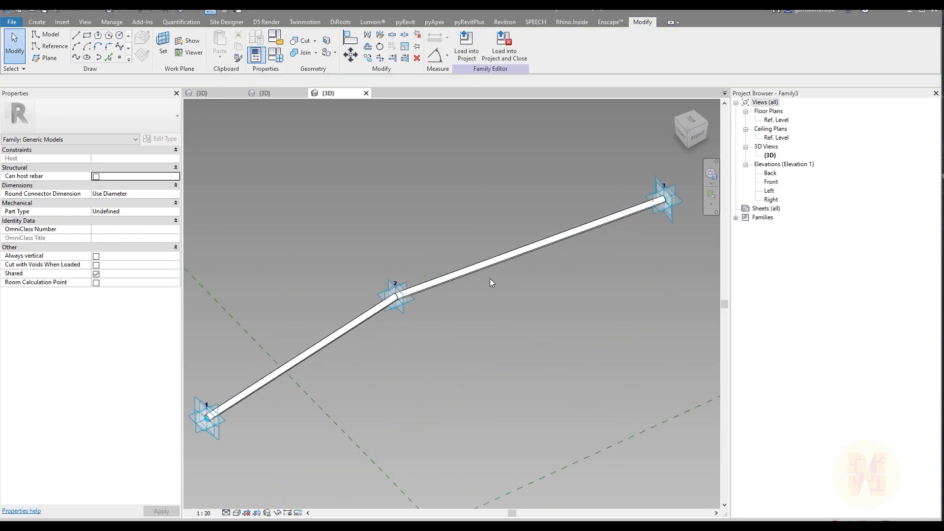
click(465, 270)
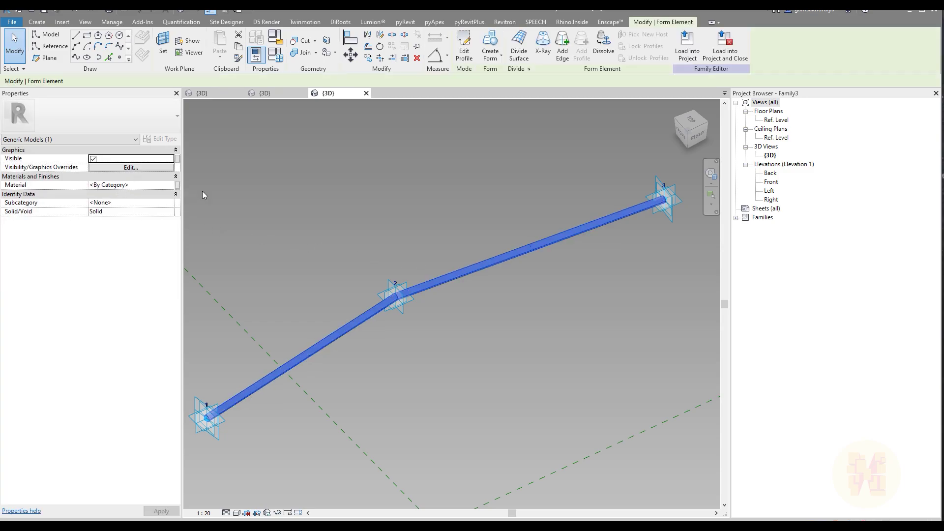
key(Escape)
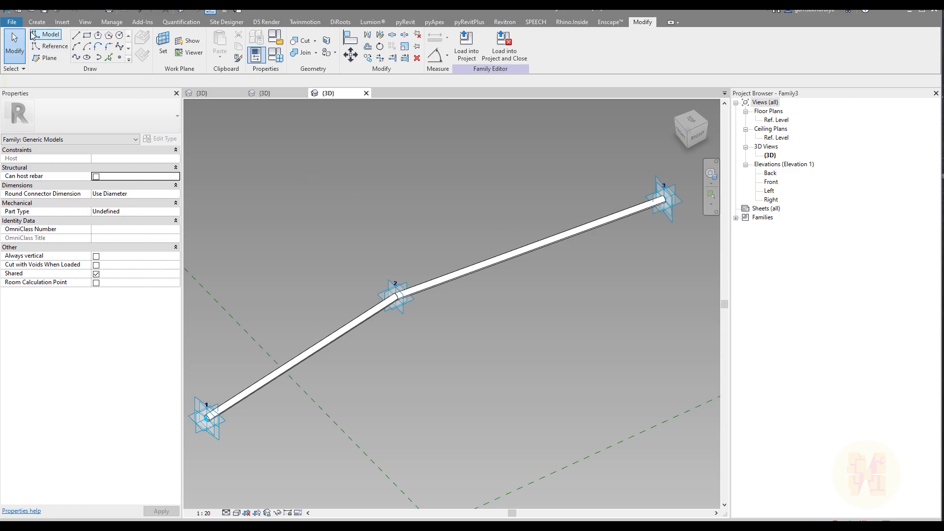
- Save the adaptive family as Profile_based in the documents folder
click(44, 10)
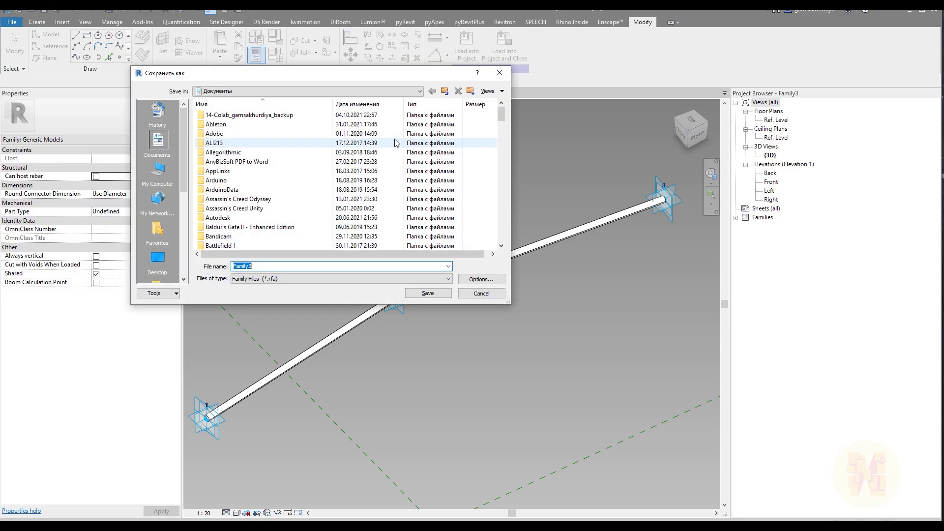
text(Pro)
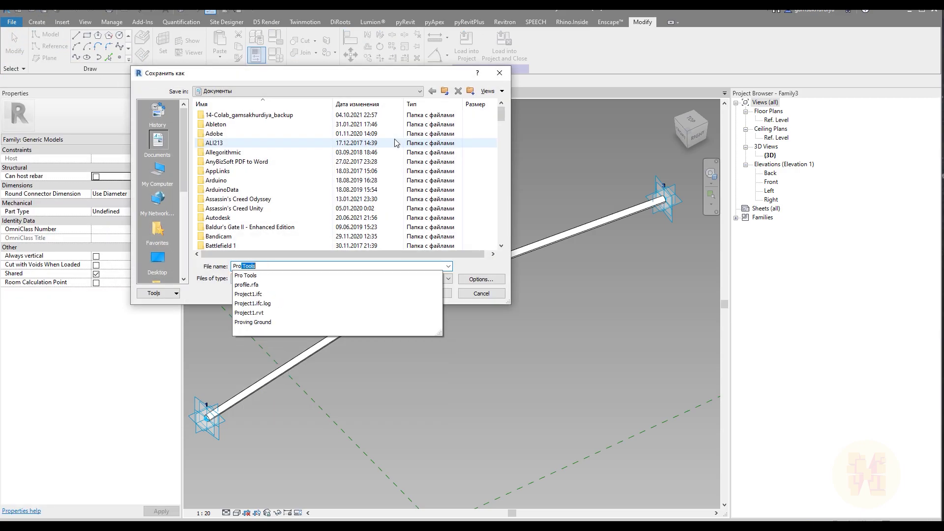
text(fi)
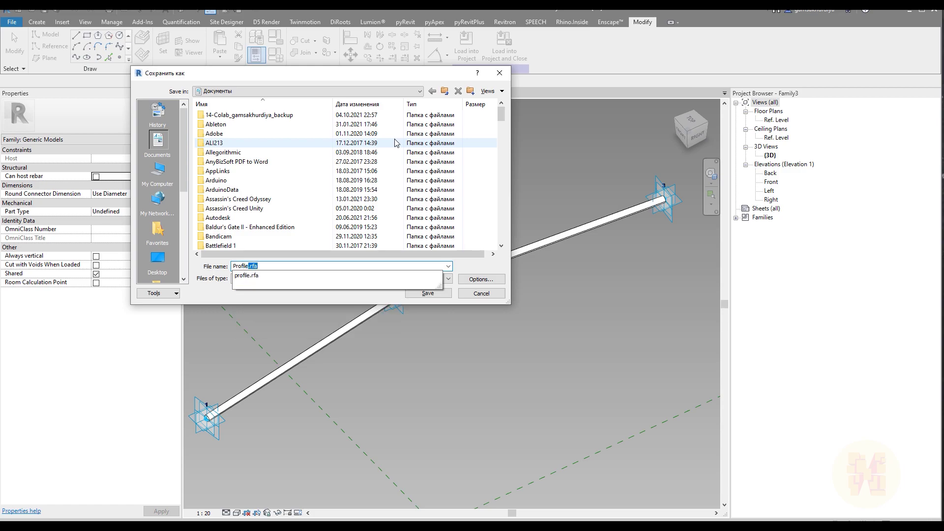
text(le_based)
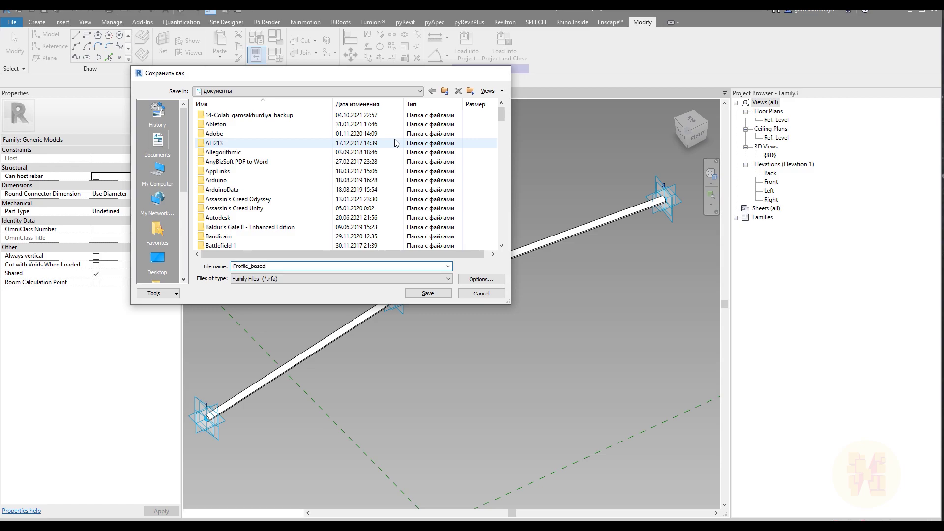
key(Return)
- Load the Profile_based family into Family2 only, ready for placement among the raised reference points
click(467, 47)
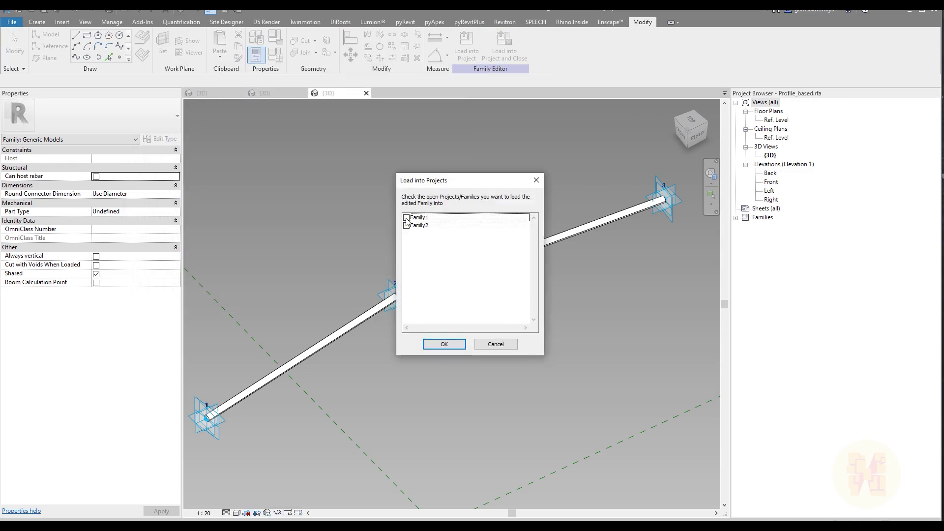
click(406, 217)
click(407, 225)
click(406, 217)
click(438, 345)
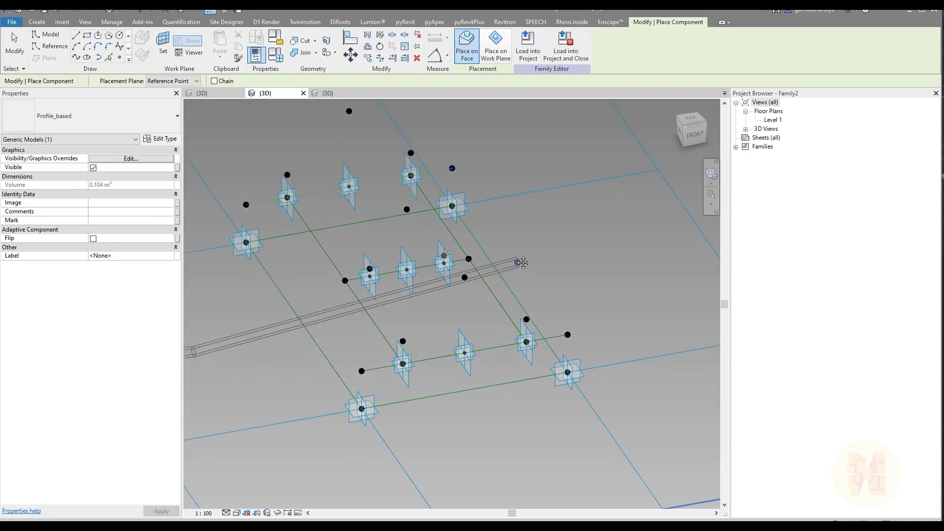
middle_drag(524, 263, 491, 225)
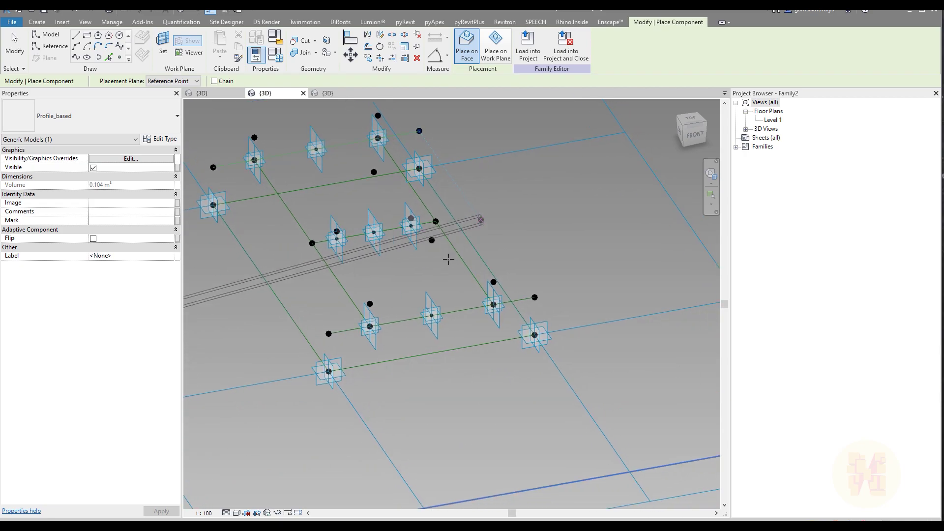
- Place a Profile_based component through the base, offset and raised points at the panel's front-left corner
click(329, 372)
click(329, 334)
click(369, 304)
shift+middle_drag(443, 344, 499, 320)
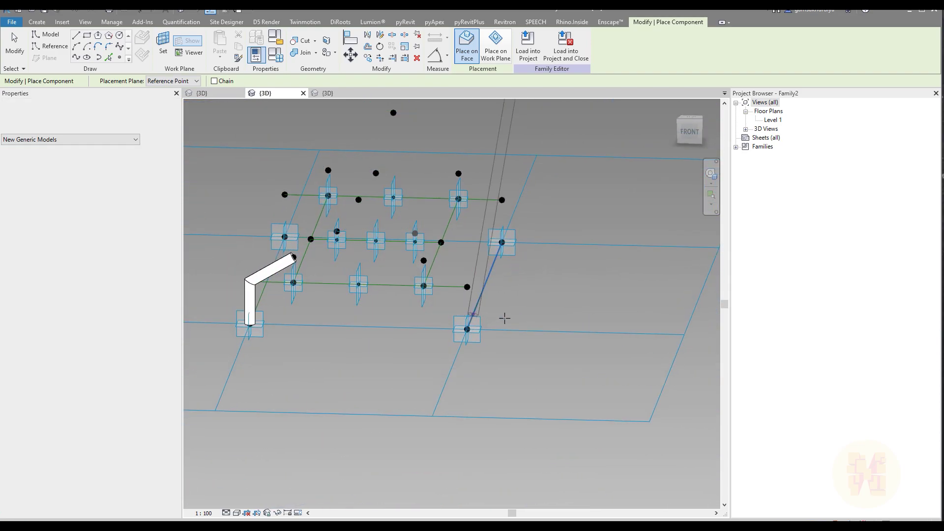
- Place a second Profile_based component through the three points at the panel's front-right corner
click(466, 330)
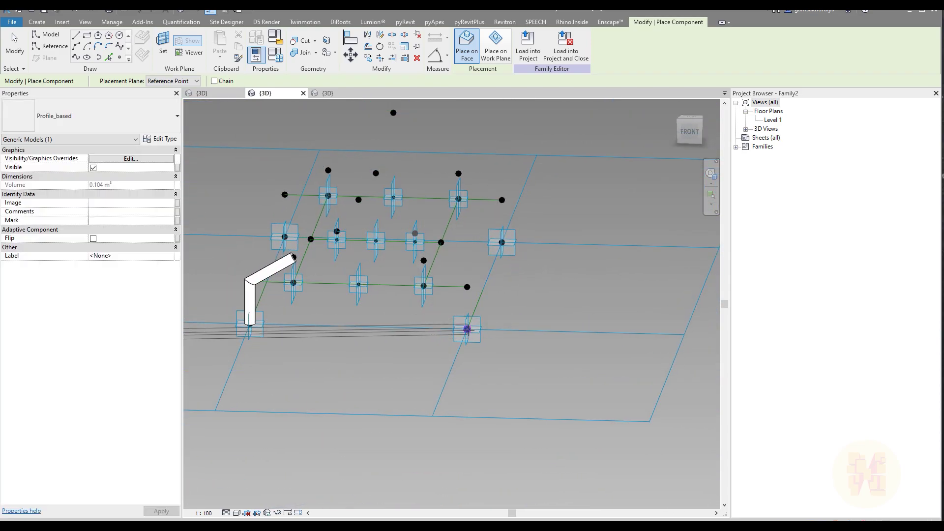
click(467, 287)
shift+middle_drag(468, 287, 203, 312)
click(370, 298)
- Place a third Profile_based component through the three points at the panel's back-right corner
scroll(266, 354, up, 1)
click(274, 382)
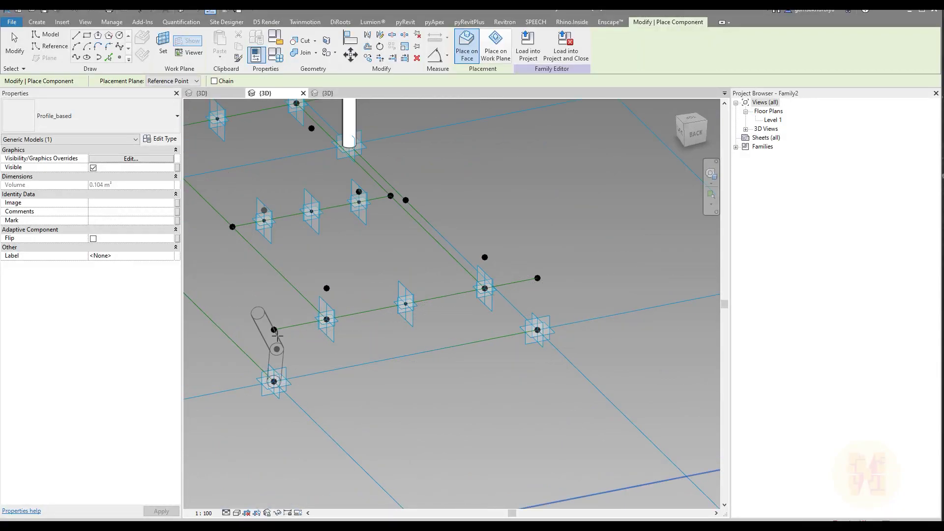
click(327, 289)
- Place the fourth Profile_based component through the three points at the back-left corner and finish placing components
shift+middle_drag(432, 276, 439, 272)
click(389, 329)
click(389, 272)
click(334, 269)
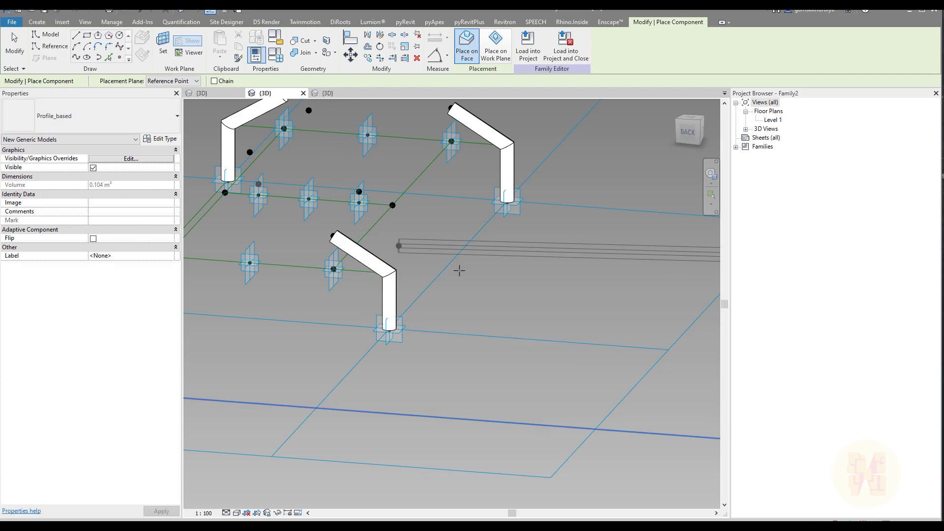
key(Escape)
scroll(472, 274, down, 2)
scroll(473, 278, down, 1)
shift+middle_drag(494, 280, 525, 291)
scroll(415, 258, up, 2)
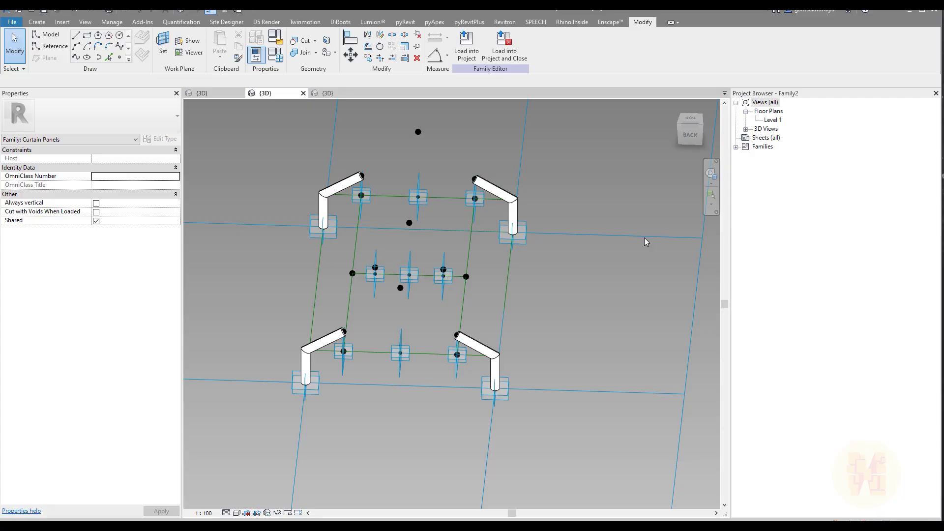
- Create a new family from the Metric Generic Model Adaptive template
click(12, 23)
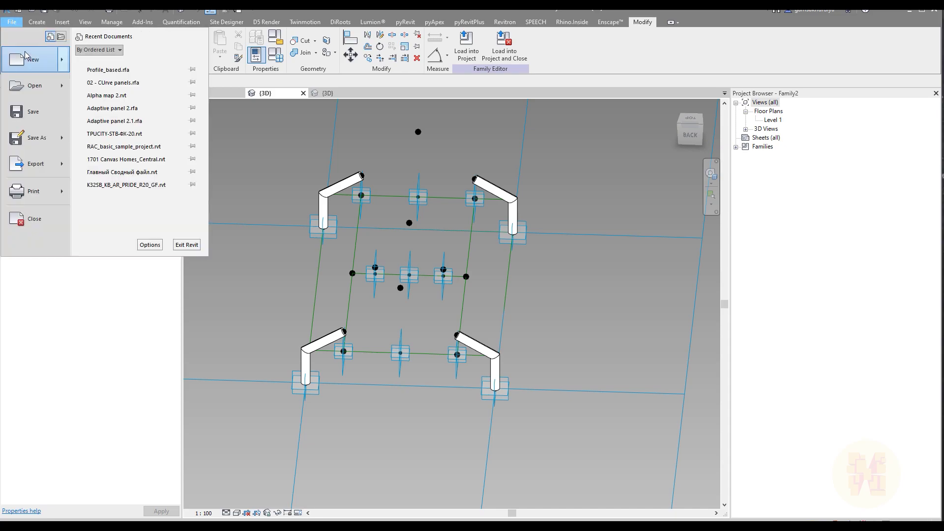
mouse_move(63, 60)
click(99, 85)
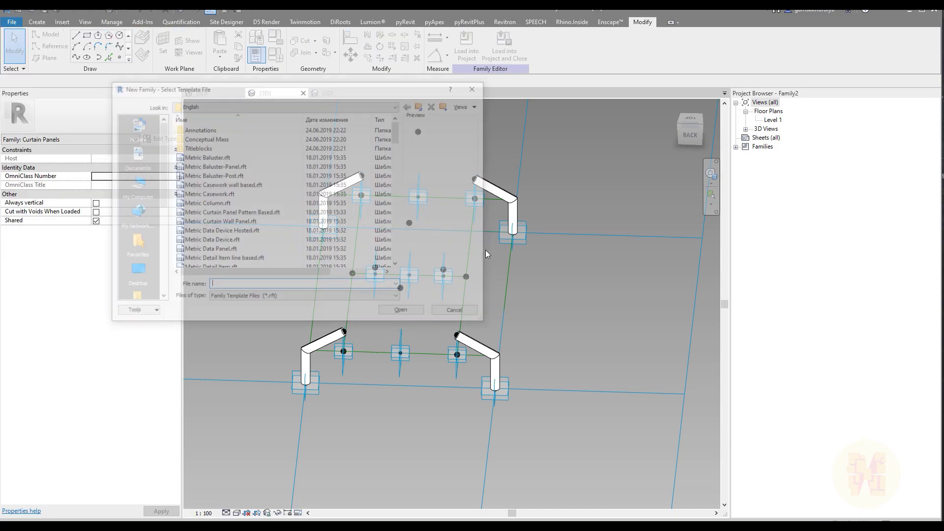
drag(396, 136, 398, 177)
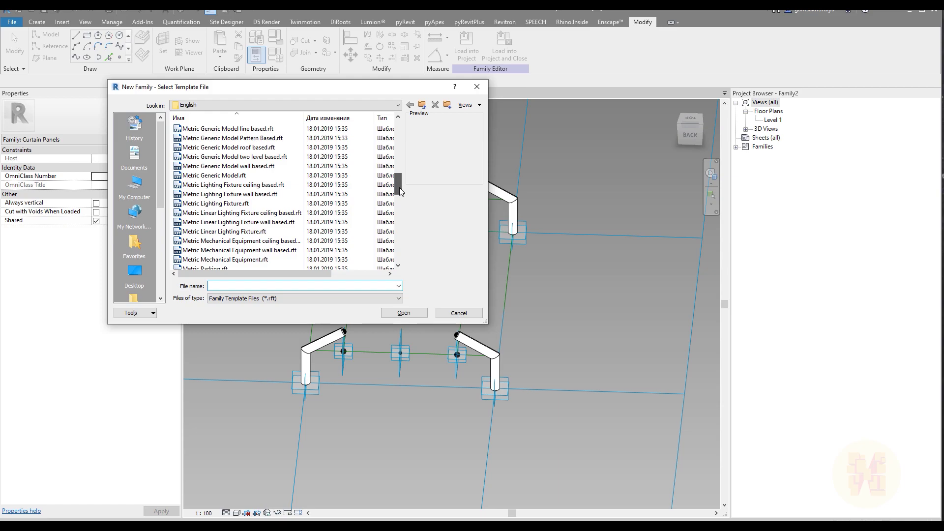
click(268, 158)
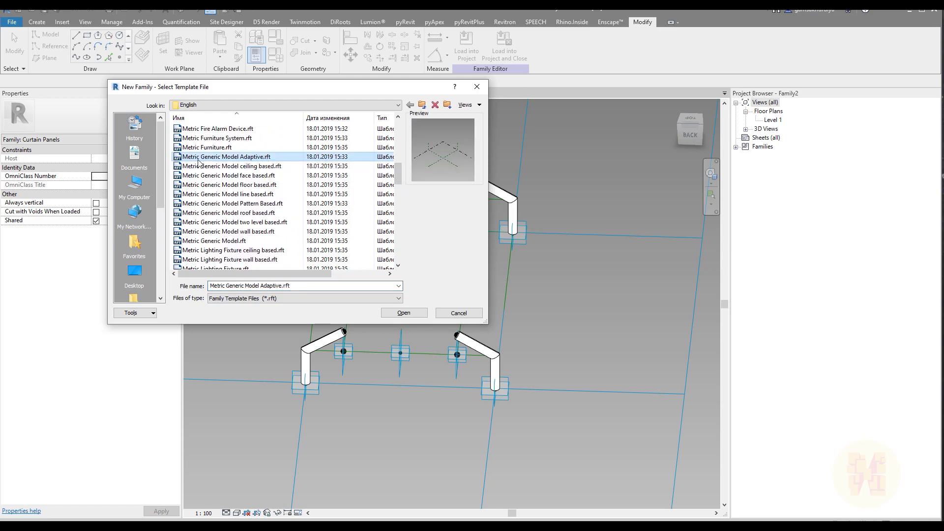
click(404, 313)
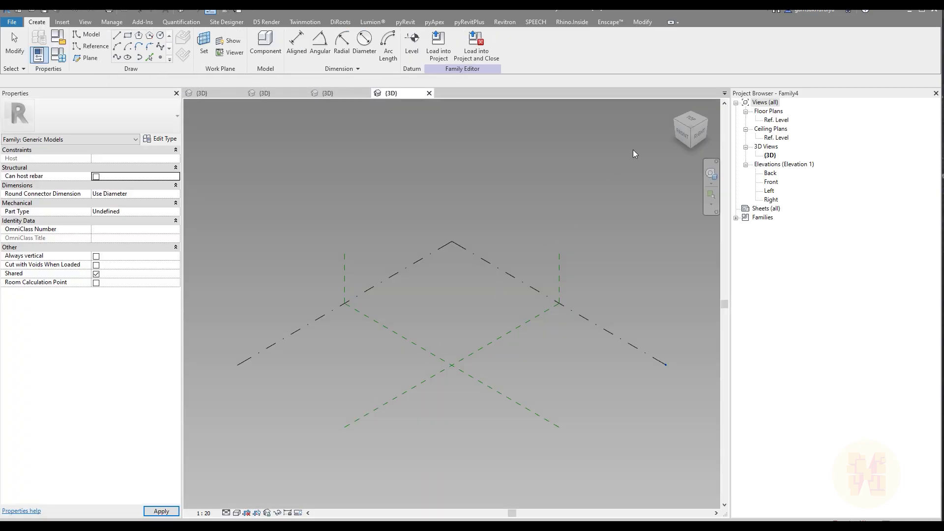
- Place nine reference points in a rough three-by-three grid on the reference level in the top view
click(692, 120)
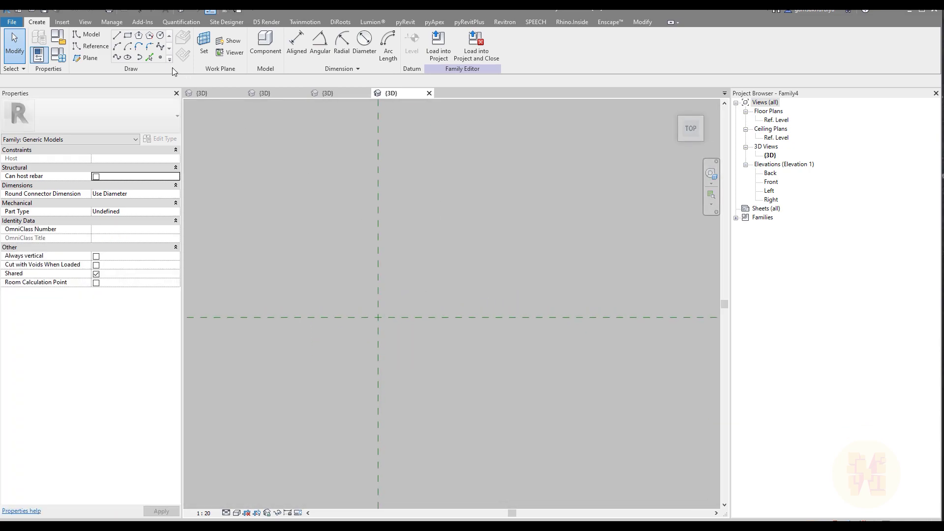
click(160, 57)
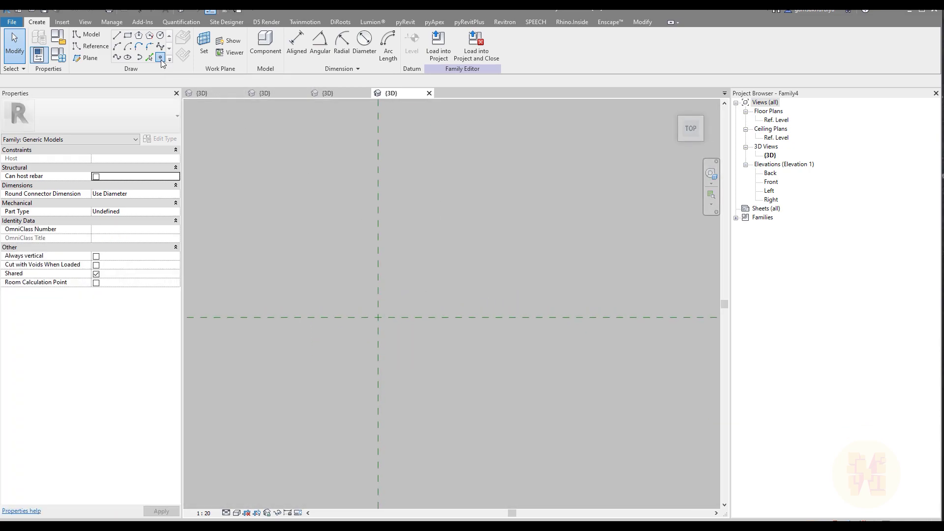
click(331, 242)
click(378, 240)
click(421, 243)
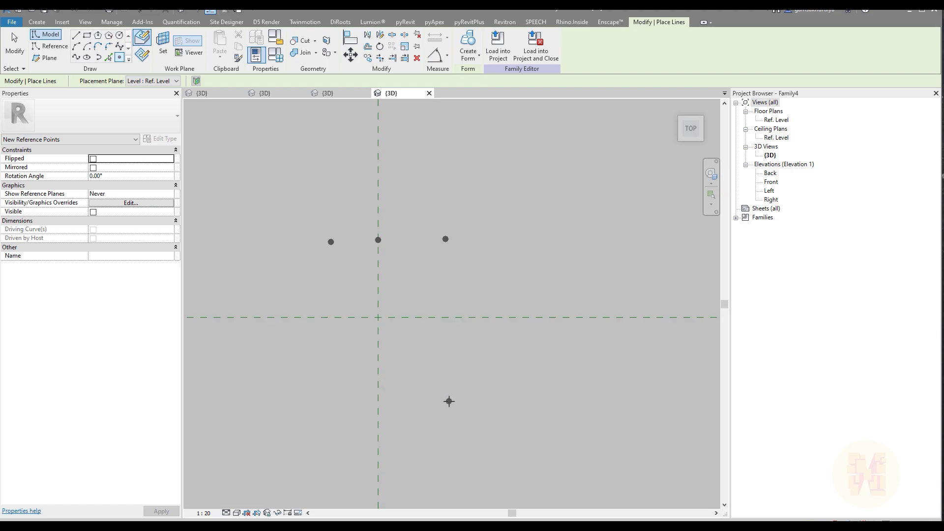
click(378, 403)
click(429, 317)
click(339, 317)
key(Escape)
key(Escape)
- Make all nine reference points adaptive
drag(267, 179, 518, 454)
click(515, 45)
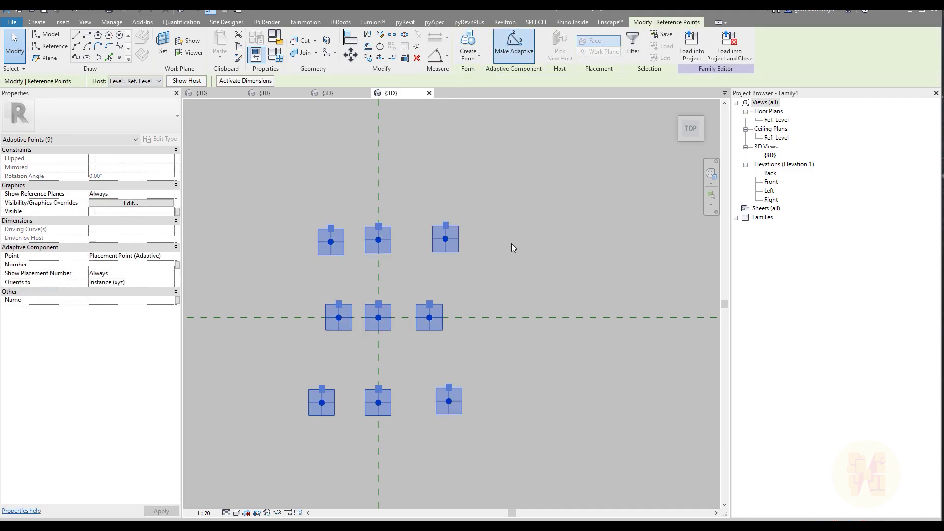
click(512, 243)
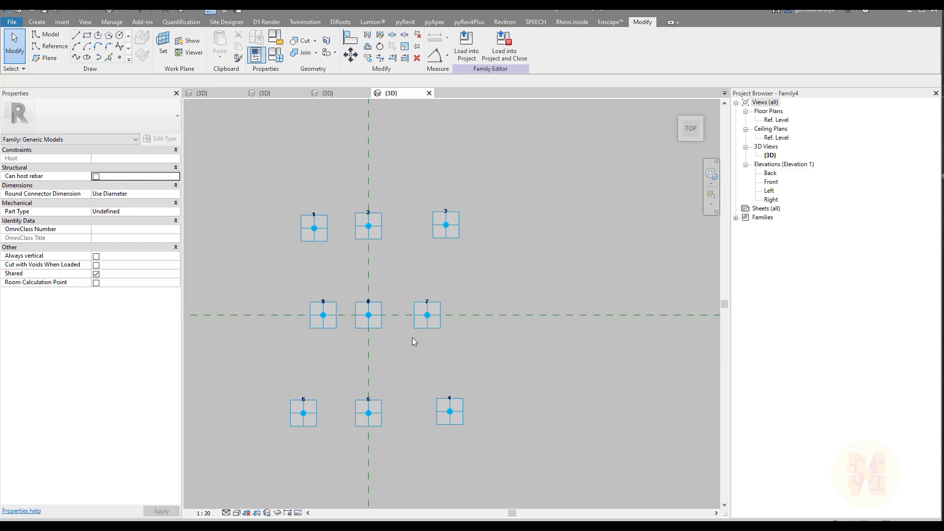
- Align adaptive points 9 and 6 vertically with point 1
key(a)
key(l)
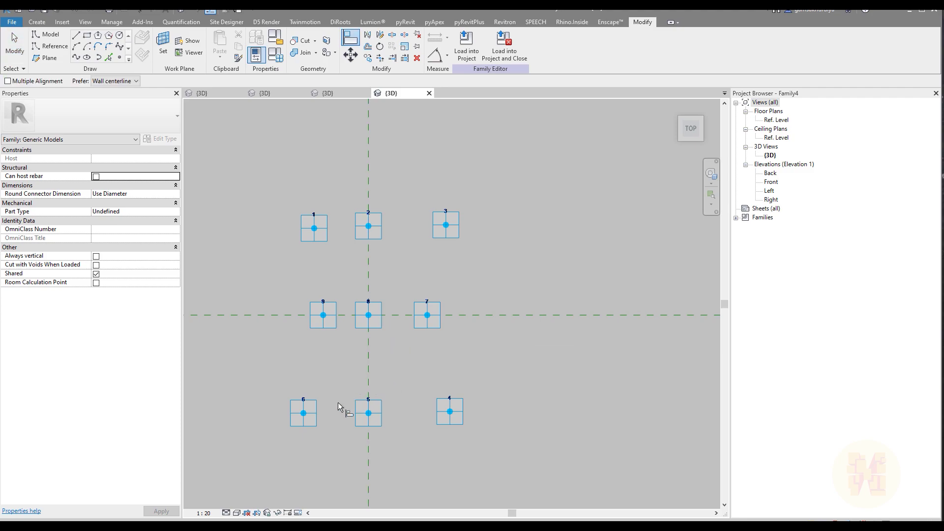
click(325, 324)
click(314, 236)
click(304, 418)
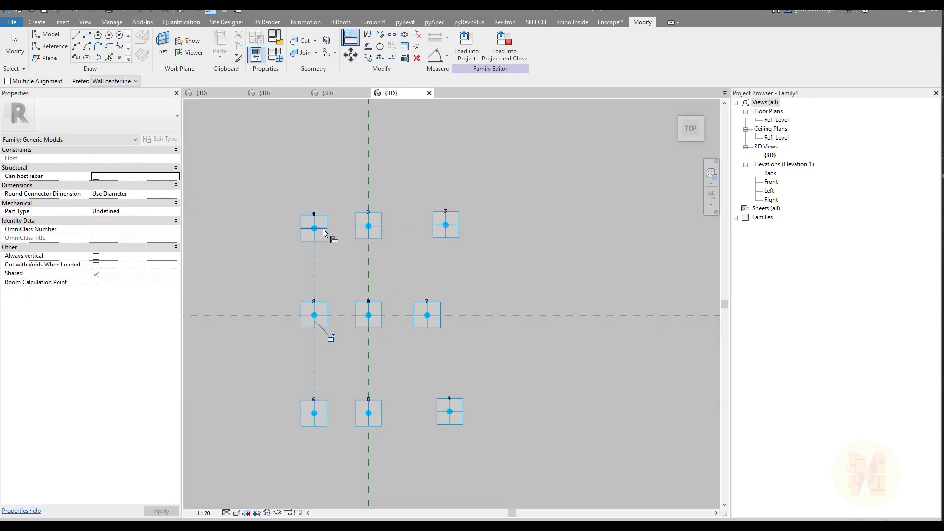
- Align points 2 and 3 with point 1's row, and points 7 and 4 with point 3's column
click(358, 229)
click(440, 226)
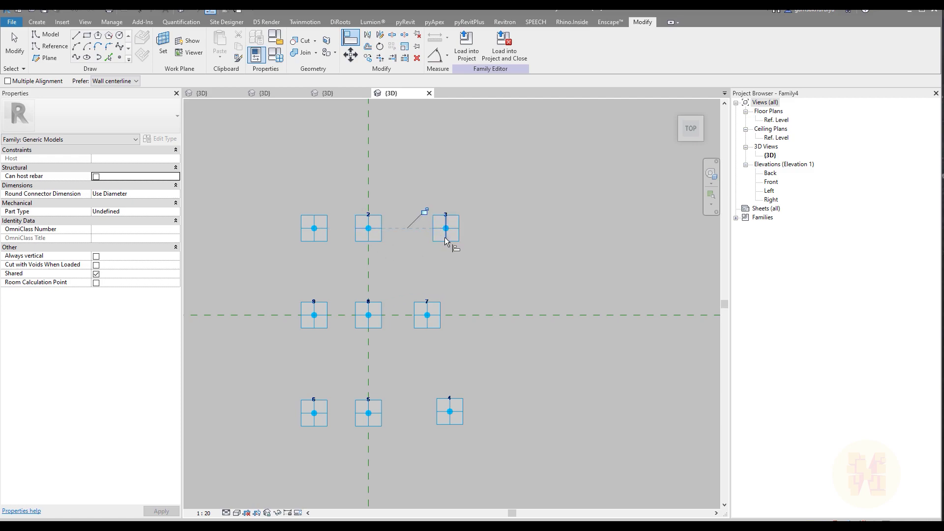
click(427, 318)
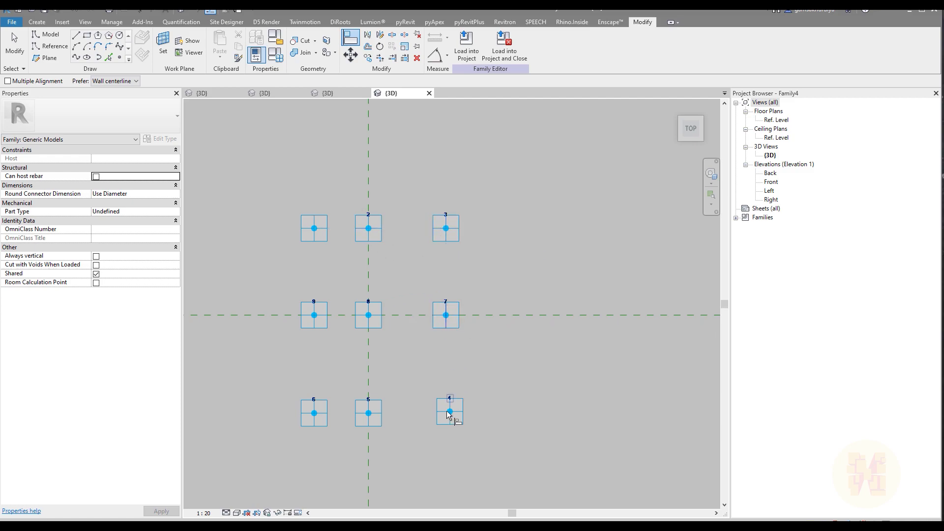
click(450, 423)
click(433, 411)
- Try to align the adaptive points of the middle column
click(370, 235)
click(370, 328)
click(315, 414)
key(ctrl+z)
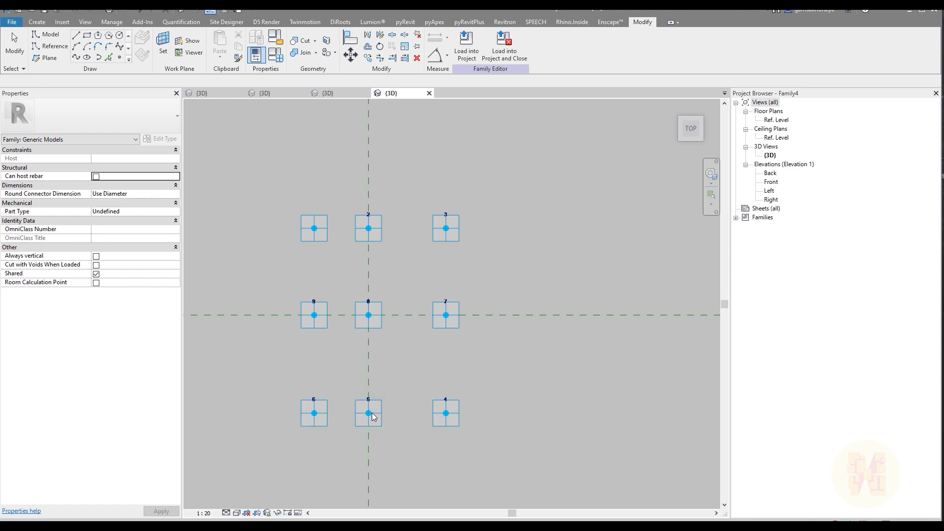
- Align adaptive point 5 with point 6 along the lowest row of the grid
key(a)
key(l)
click(323, 415)
click(359, 414)
click(372, 415)
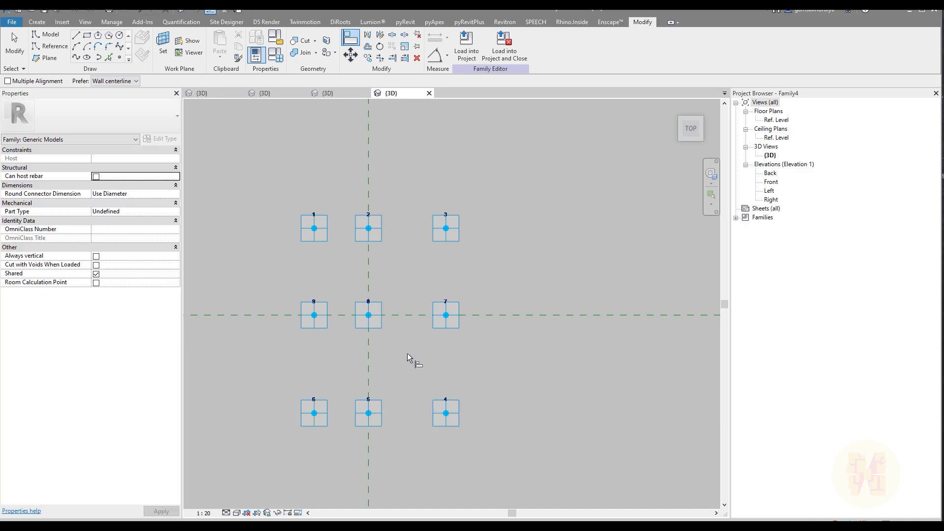
key(Escape)
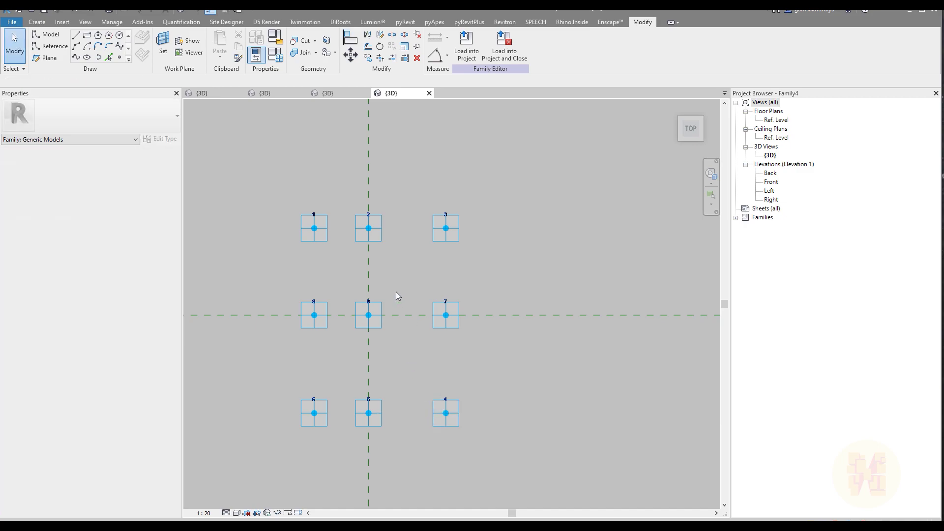
- Dimension points 1, 9 and 6 in one chain and make their vertical spacing equal
key(d)
key(i)
click(324, 230)
click(309, 315)
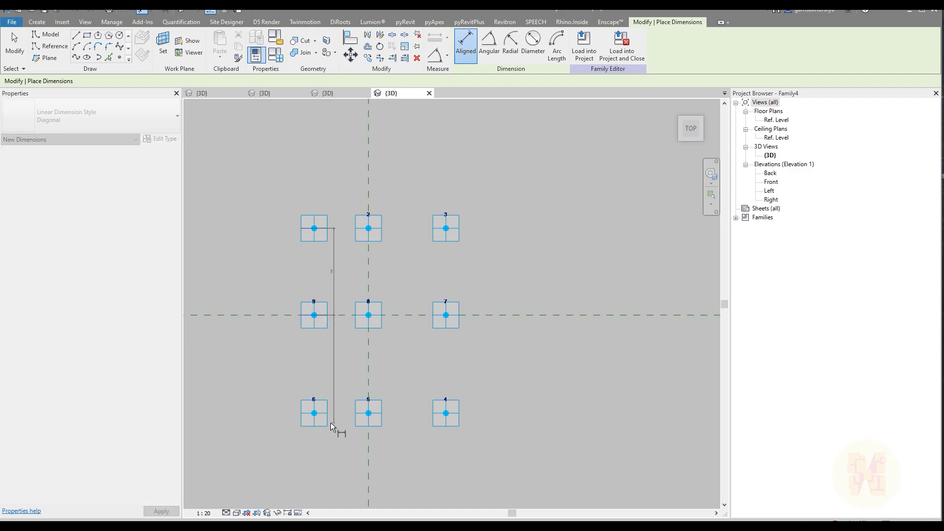
click(314, 413)
click(247, 389)
click(252, 321)
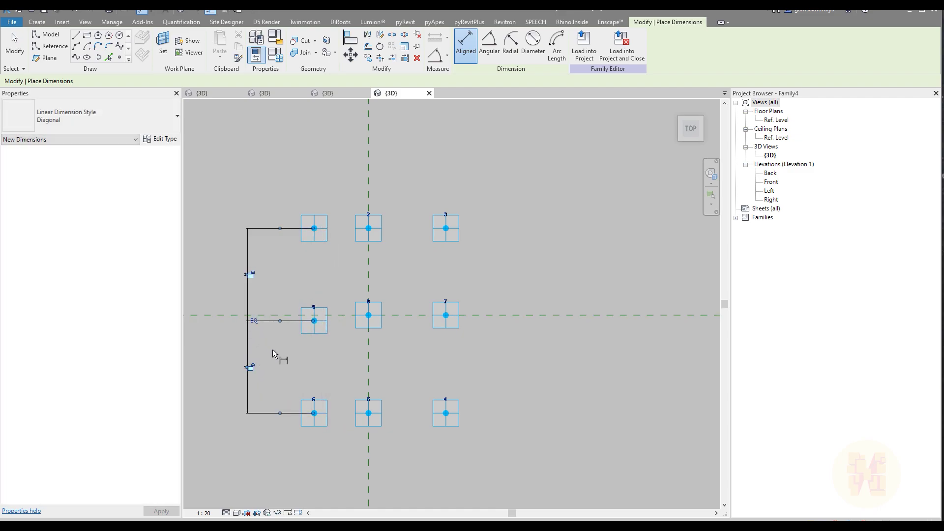
- Dimension points 1, 2 and 3 in one chain and make their horizontal spacing equal
click(318, 241)
click(370, 237)
click(447, 236)
click(447, 152)
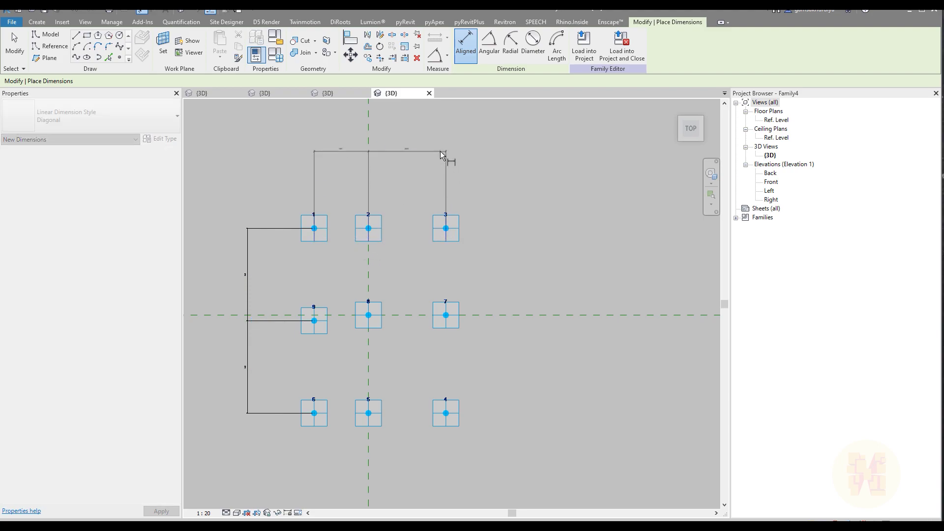
click(379, 145)
key(Escape)
key(Escape)
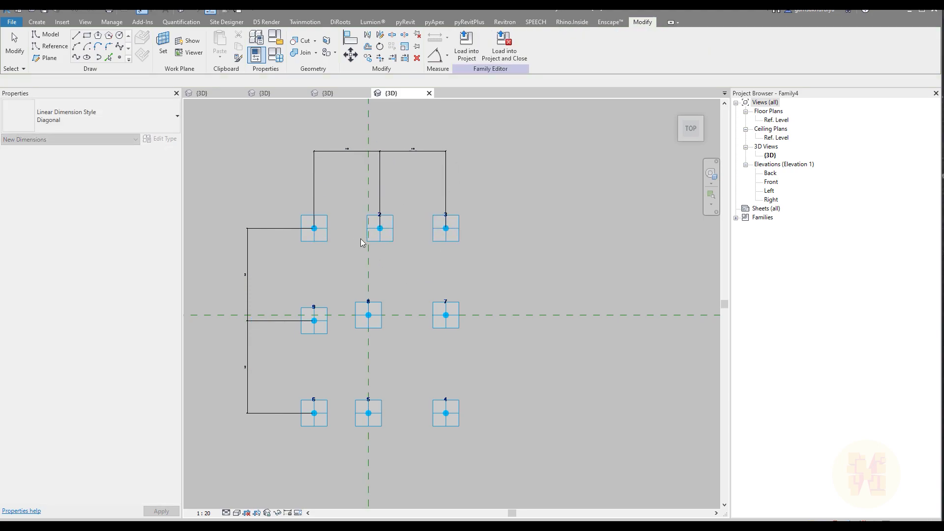
- Align points 8 and 7 with point 9's row, and points 8 and 5 with point 2's column
key(a)
key(l)
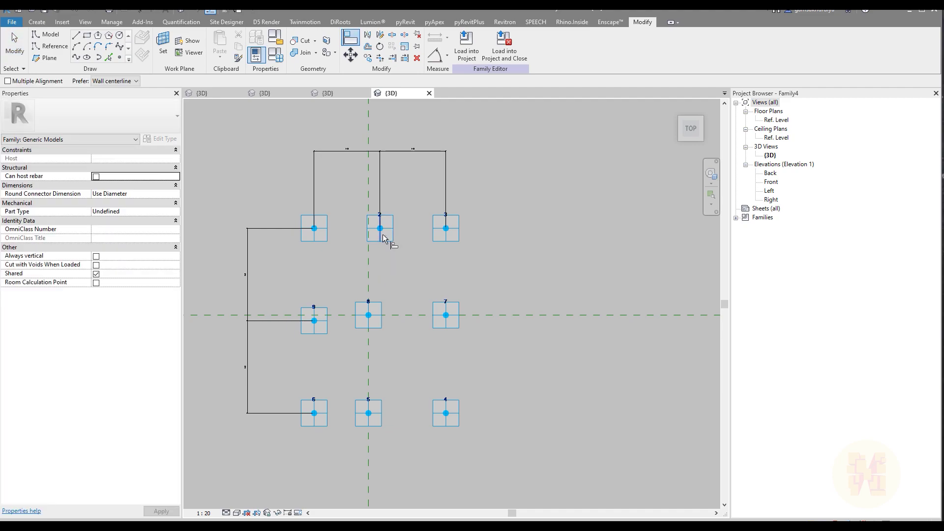
click(372, 330)
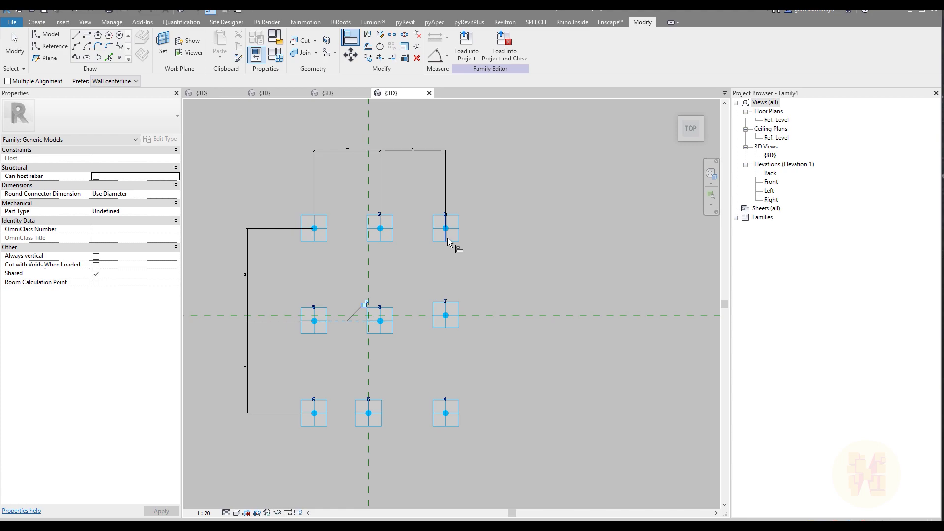
click(437, 316)
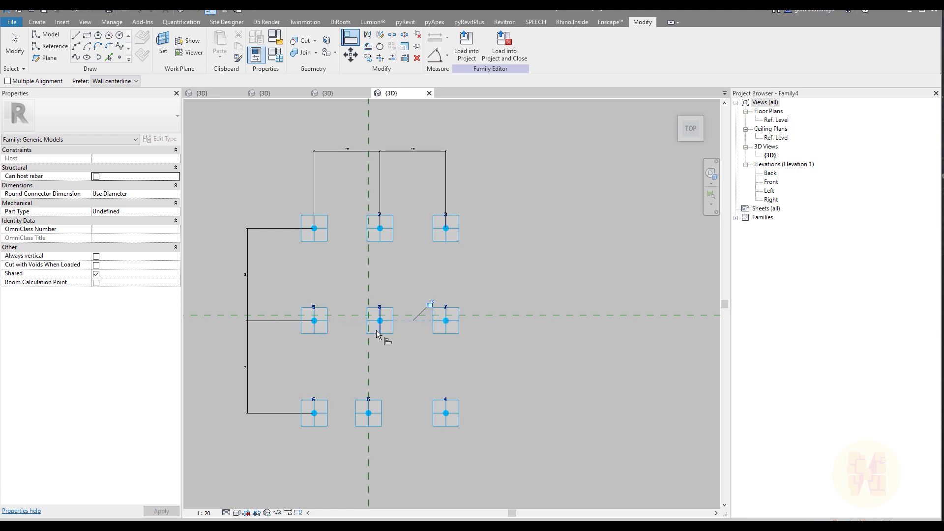
click(370, 414)
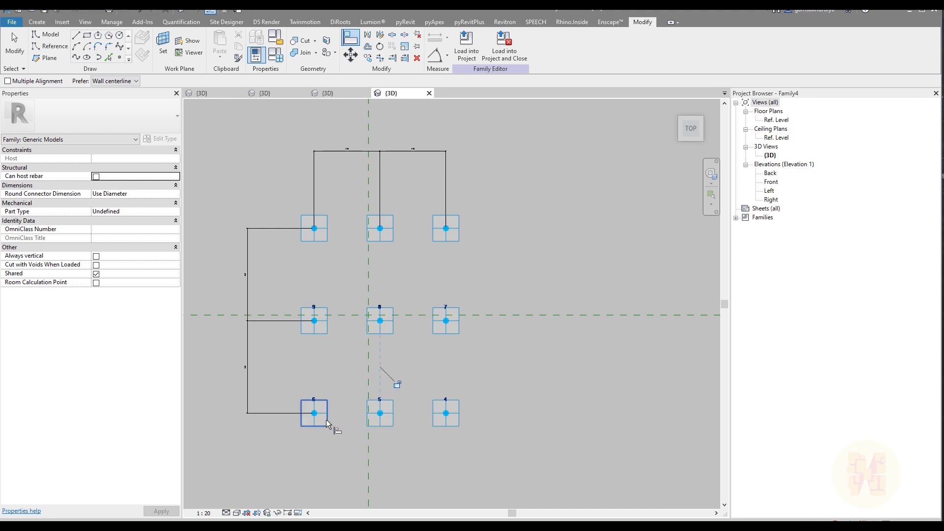
click(372, 416)
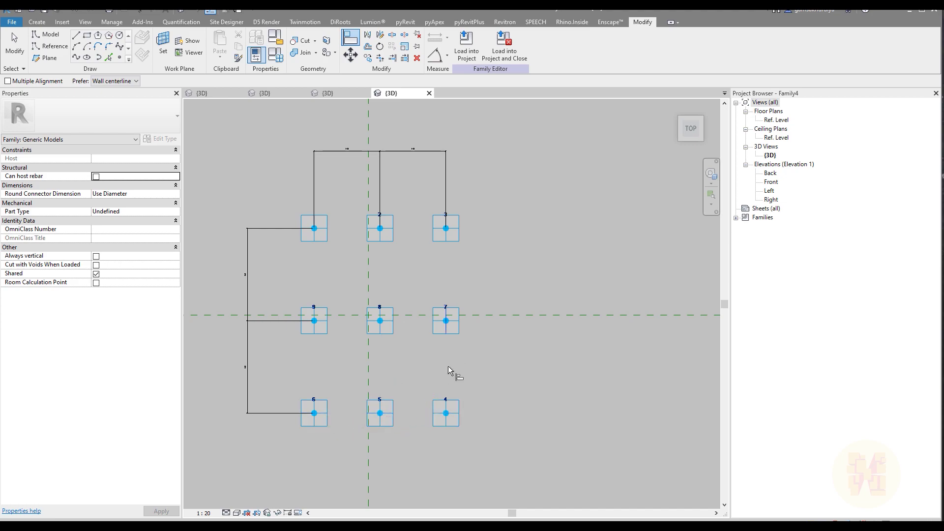
key(Escape)
key(Escape)
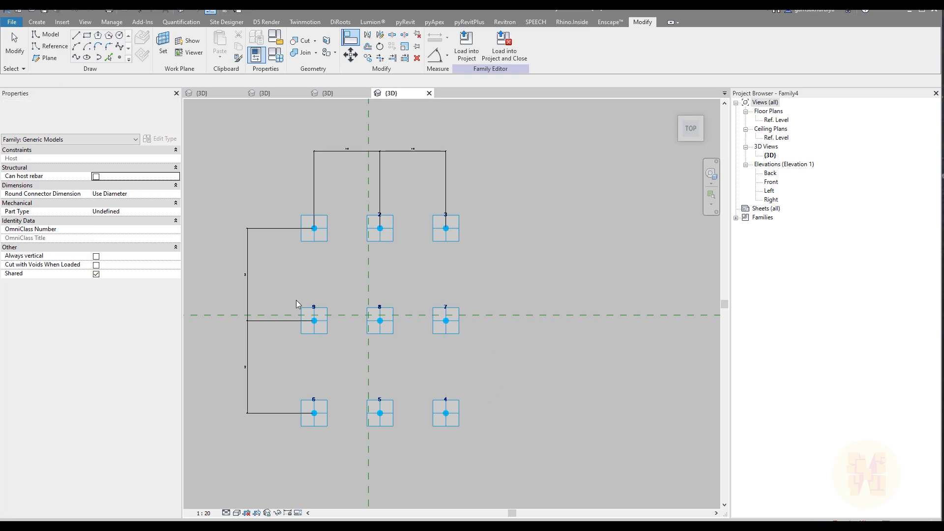
- Raise adaptive points 2, 8 and 5 together by 1500 mm above the other grid points
shift+middle_drag(346, 440, 438, 344)
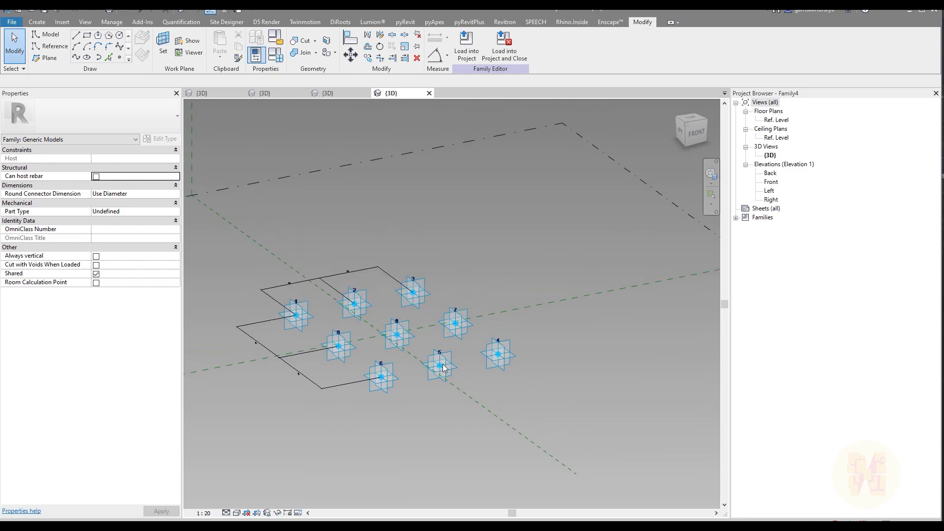
click(452, 374)
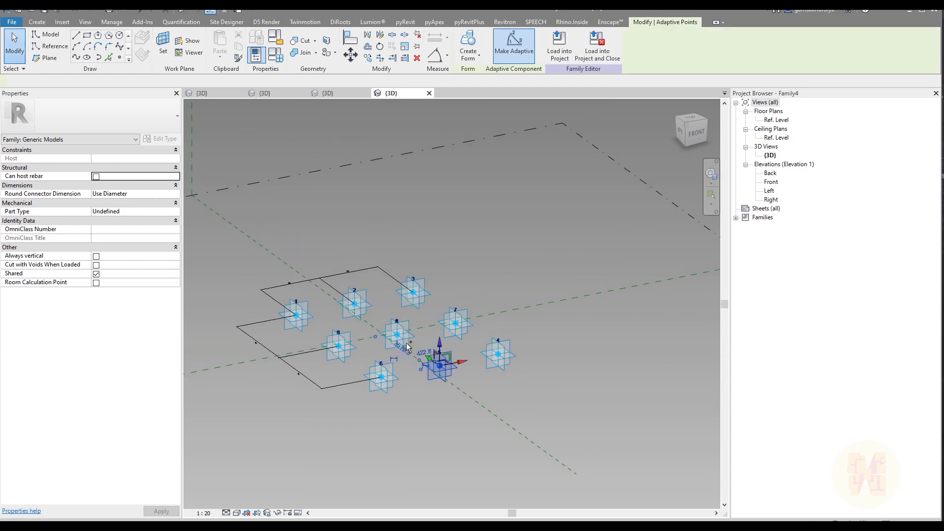
ctrl+click(397, 335)
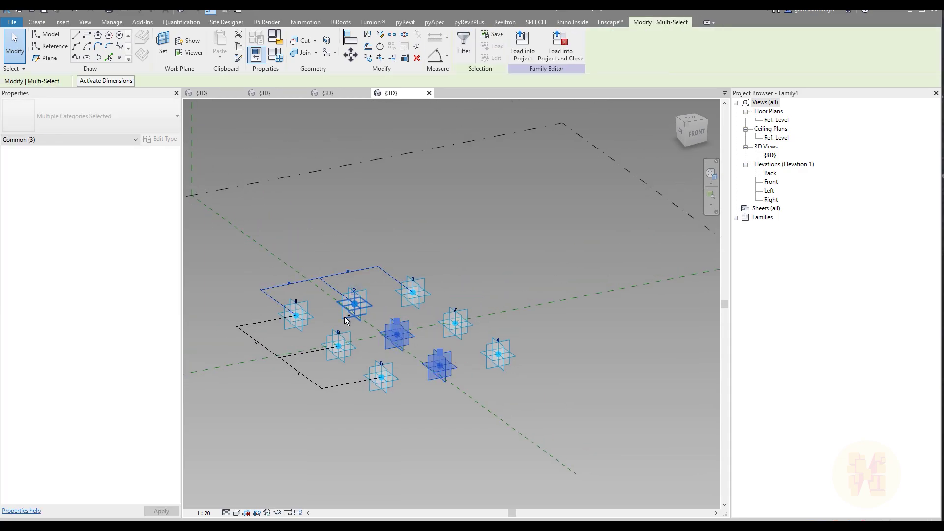
key(Escape)
click(346, 312)
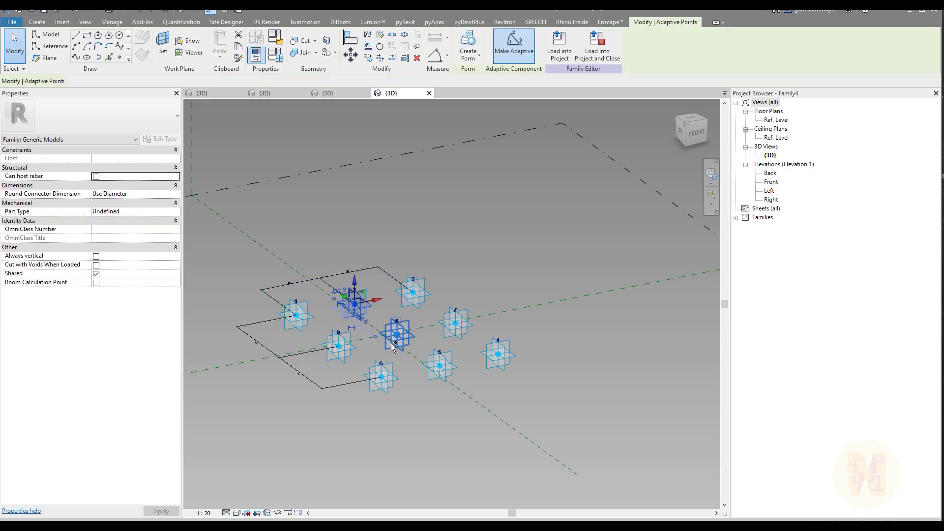
ctrl+click(386, 333)
ctrl+click(426, 379)
click(701, 138)
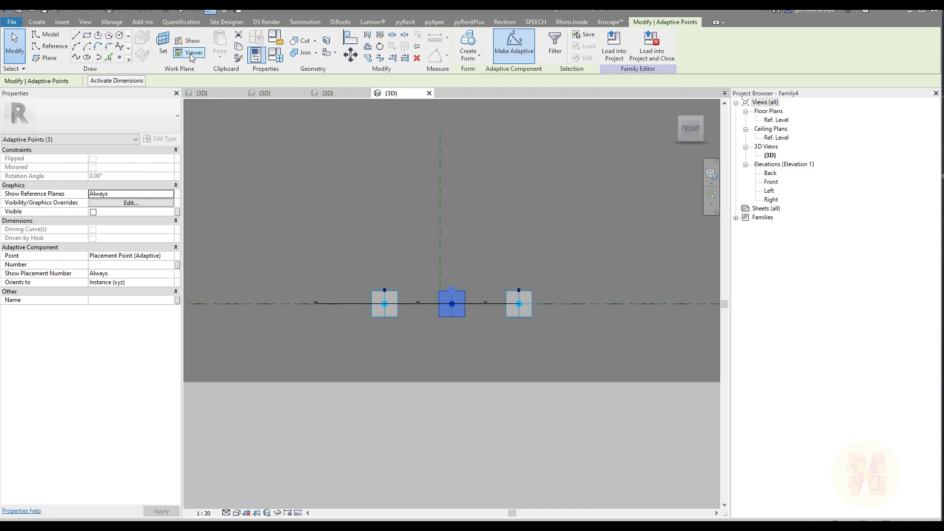
click(350, 54)
click(538, 261)
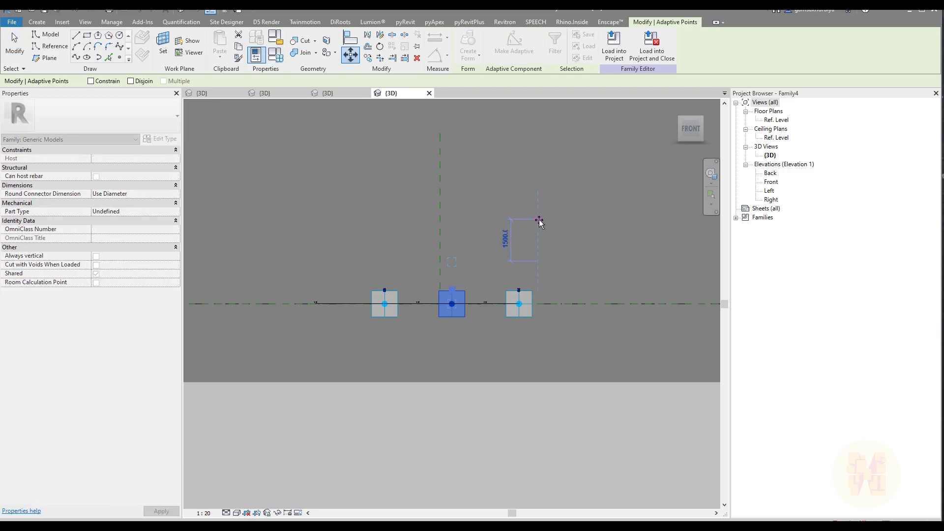
click(539, 219)
click(523, 255)
- Move adaptive point 7 horizontally about halfway toward point 8 along the middle row
shift+middle_drag(510, 214, 476, 319)
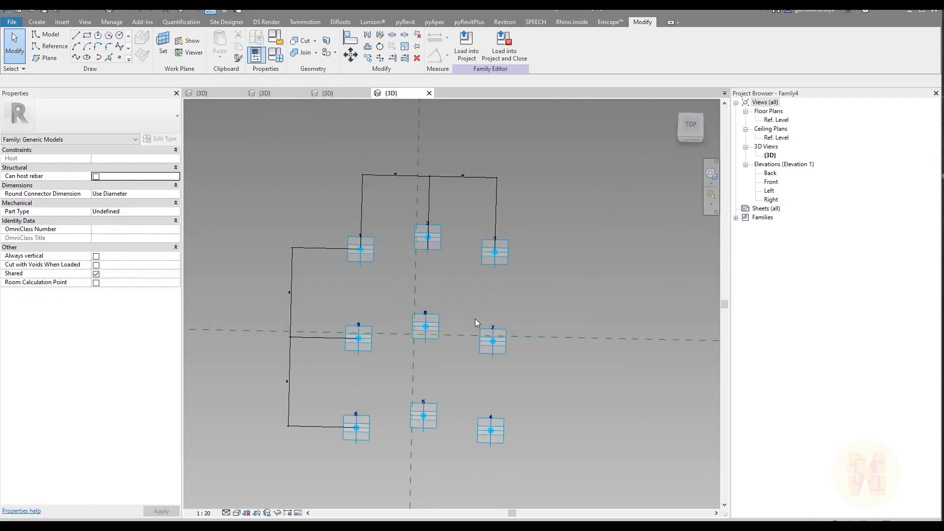
click(487, 350)
click(690, 127)
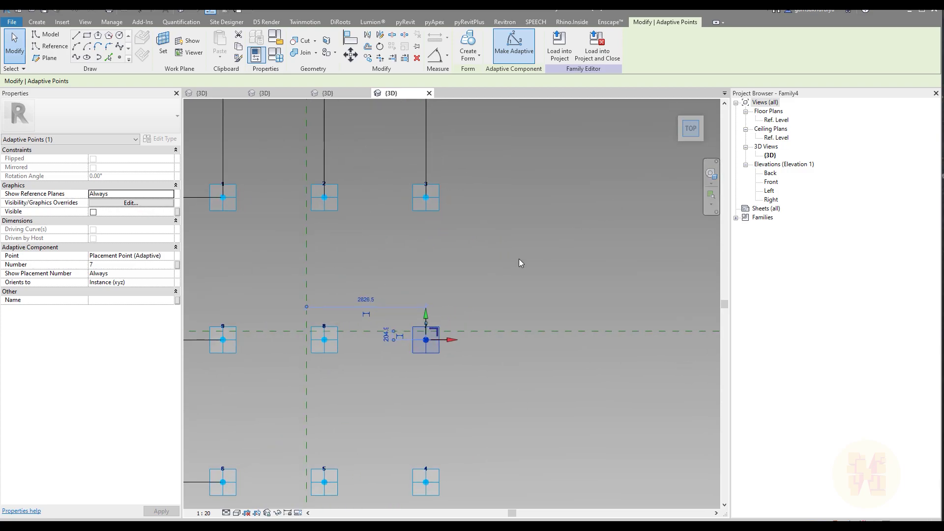
click(351, 54)
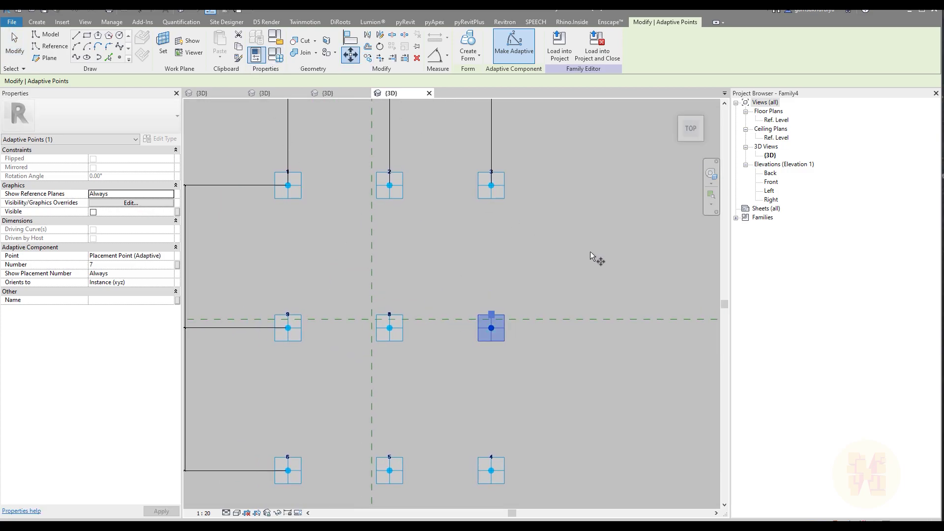
click(542, 253)
- Move adaptive point 9 horizontally 1200 mm toward point 8
click(288, 337)
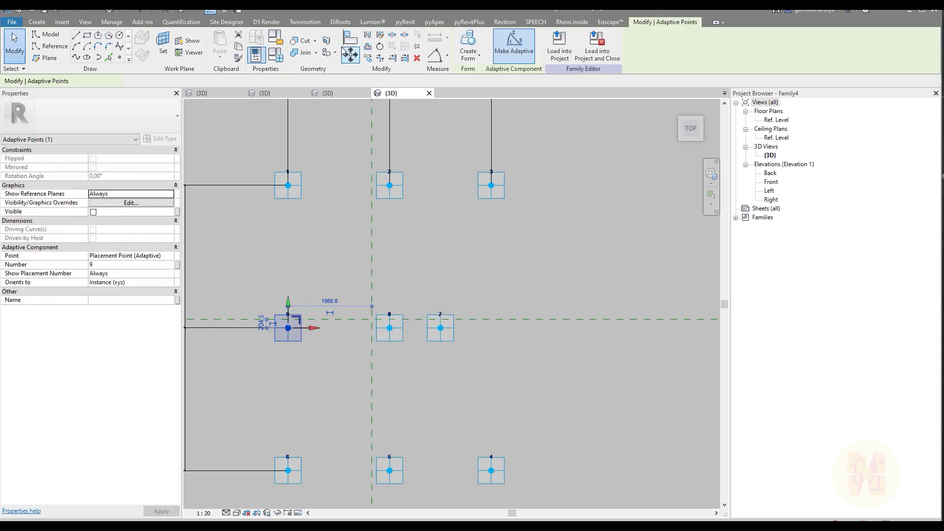
click(355, 58)
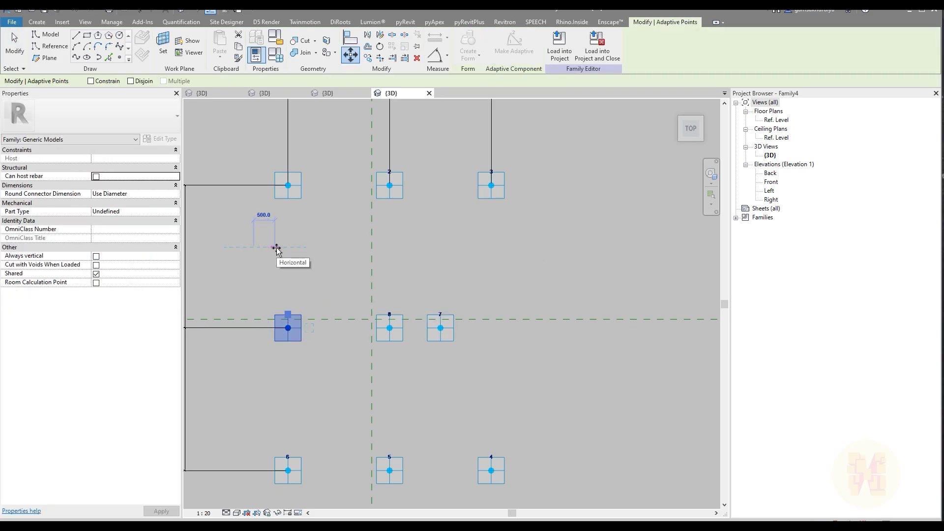
text(1200)
key(Return)
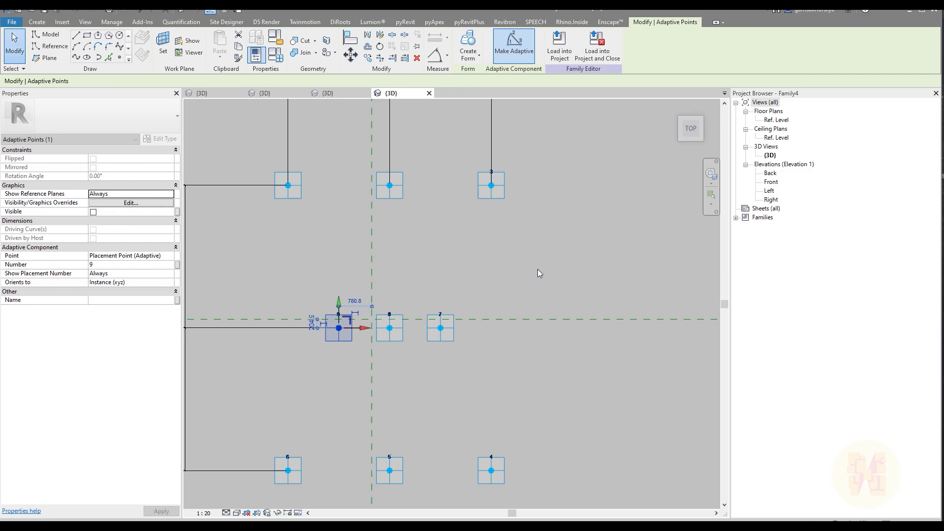
click(535, 267)
- Draw a reference spline through adaptive points 1, 2 and 3, without making surfaces from closed loops
mouse_move(493, 302)
shift+middle_down()
mouse_move(477, 316)
mouse_move(525, 217)
mouse_move(517, 279)
mouse_move(532, 257)
mouse_move(519, 211)
mouse_move(508, 213)
mouse_move(512, 234)
mouse_move(512, 182)
mouse_move(537, 240)
mouse_move(531, 232)
shift+middle_up()
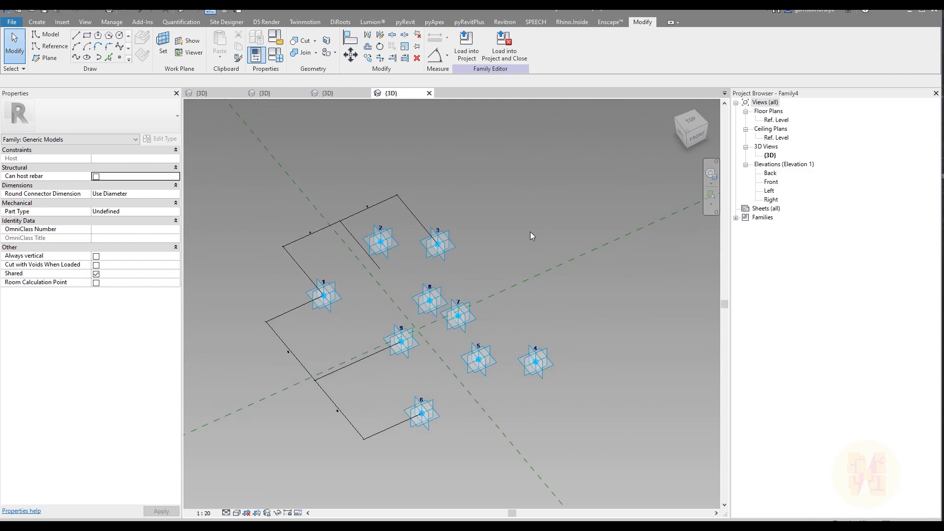
click(52, 46)
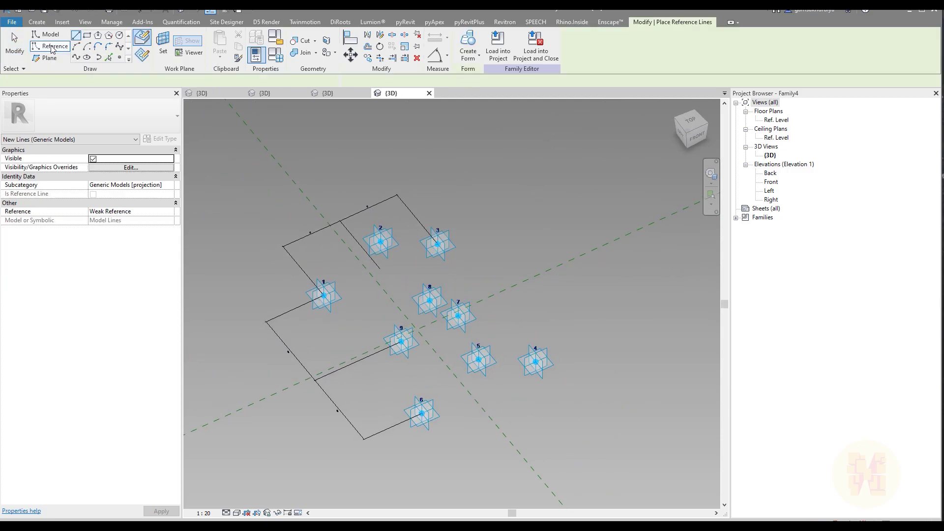
click(77, 58)
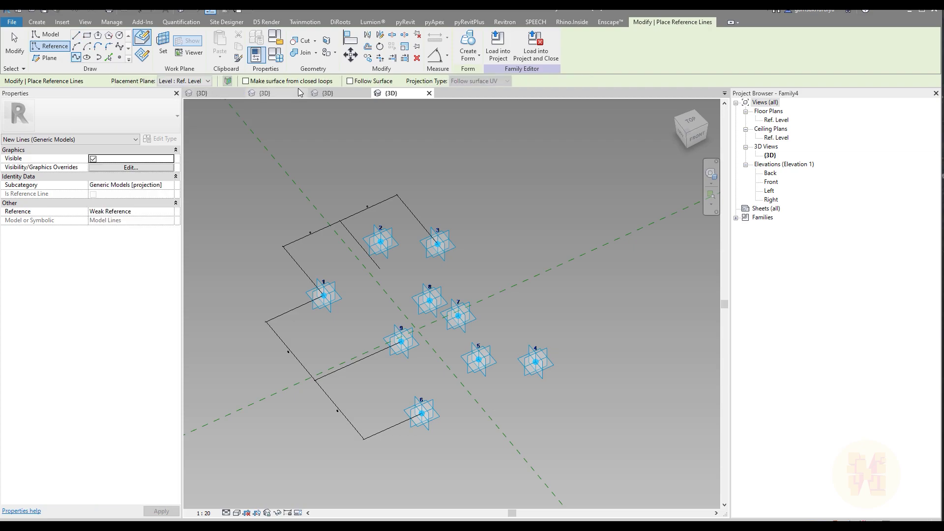
click(325, 295)
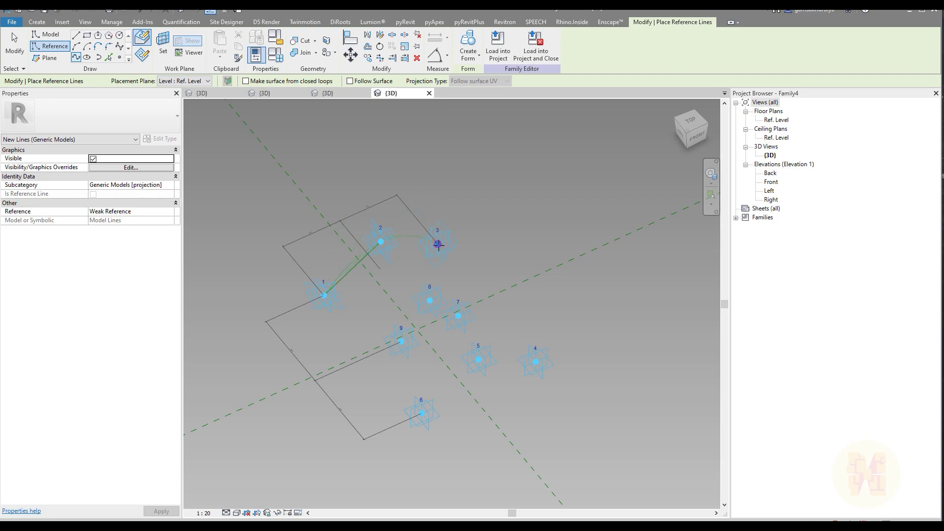
click(438, 245)
key(Escape)
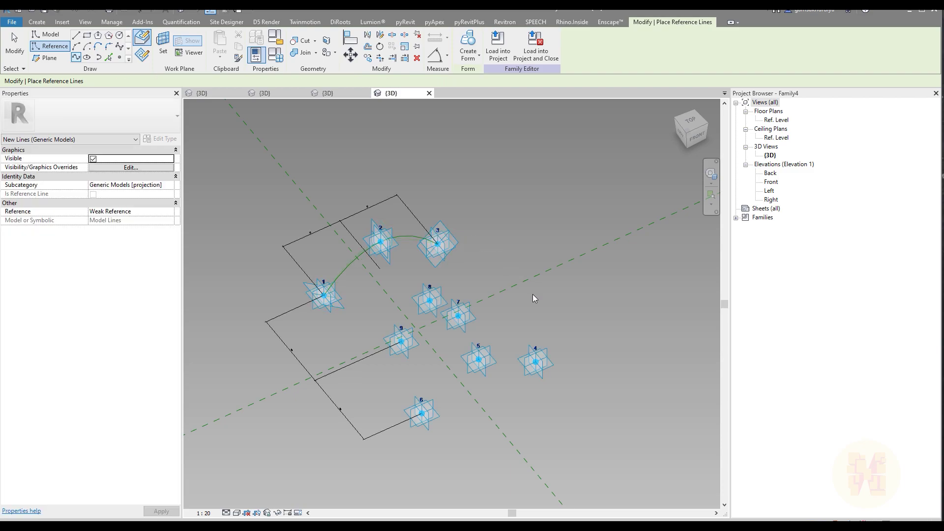
- Draw reference splines through adaptive points 4, 5 and 6 and through points 7, 8 and 9
click(536, 362)
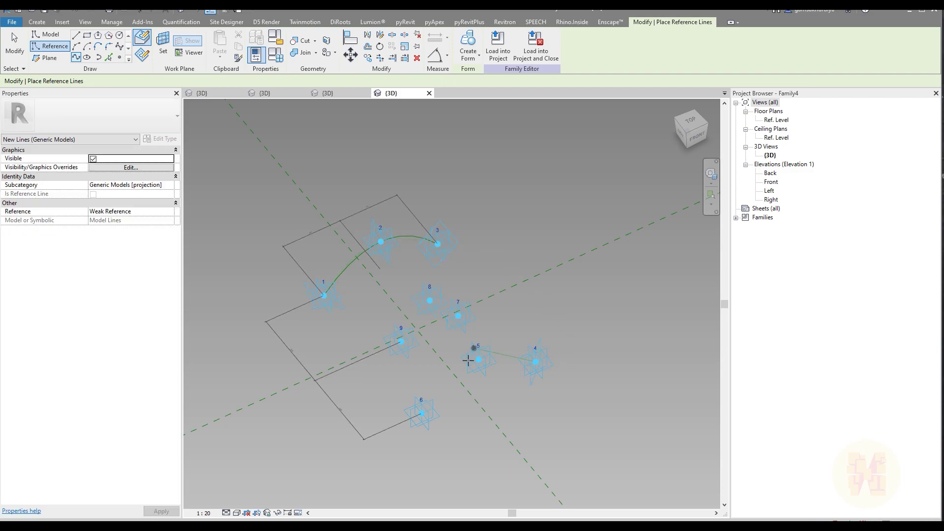
click(426, 412)
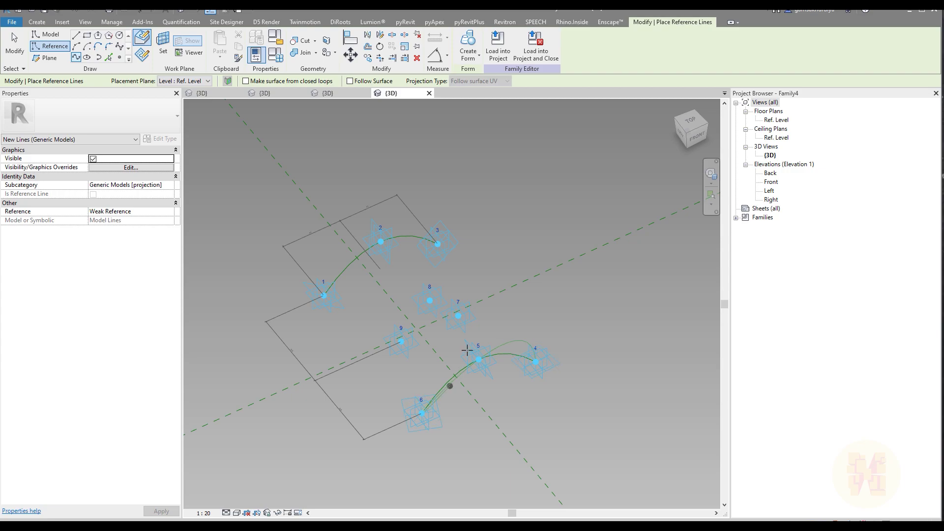
key(Escape)
key(Escape)
key(Escape)
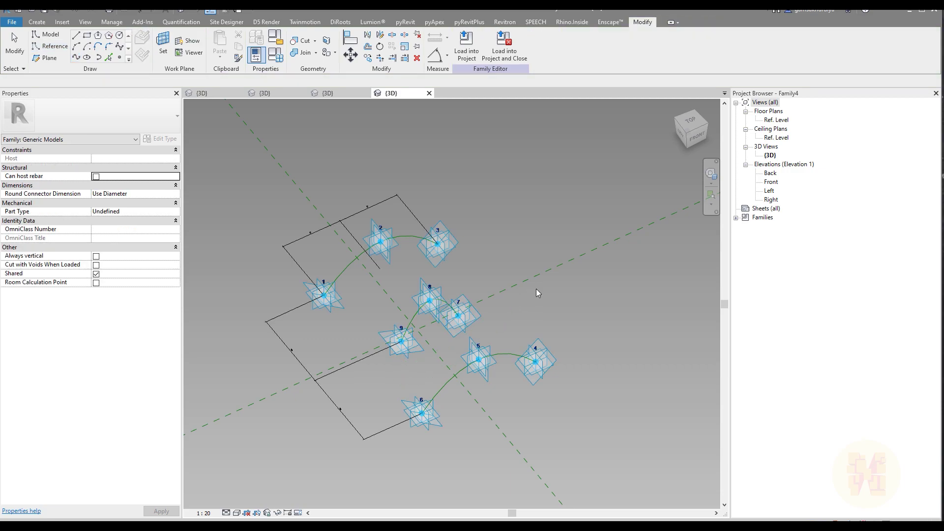
- Create a lofted surface form from the three reference splines and inspect it from several sides
click(442, 386)
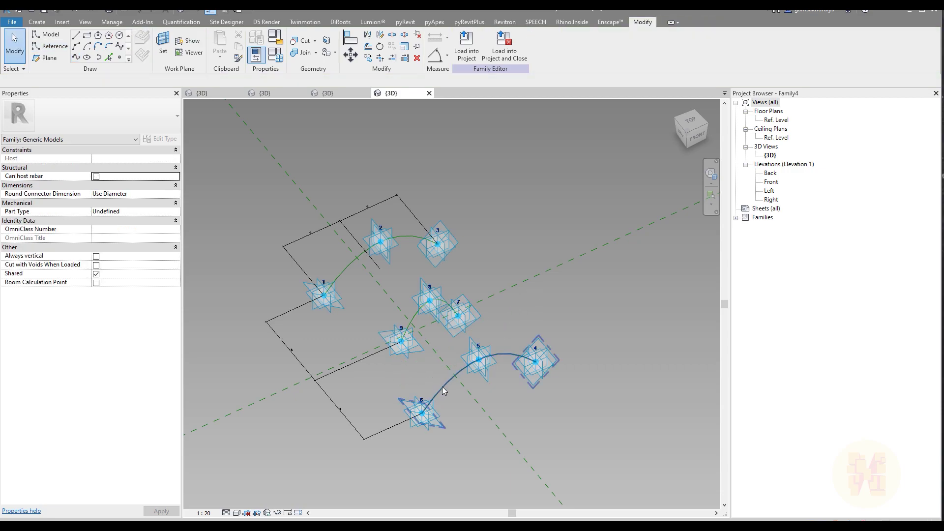
ctrl+click(414, 322)
ctrl+click(357, 259)
shift+middle_drag(558, 289, 404, 218)
click(464, 45)
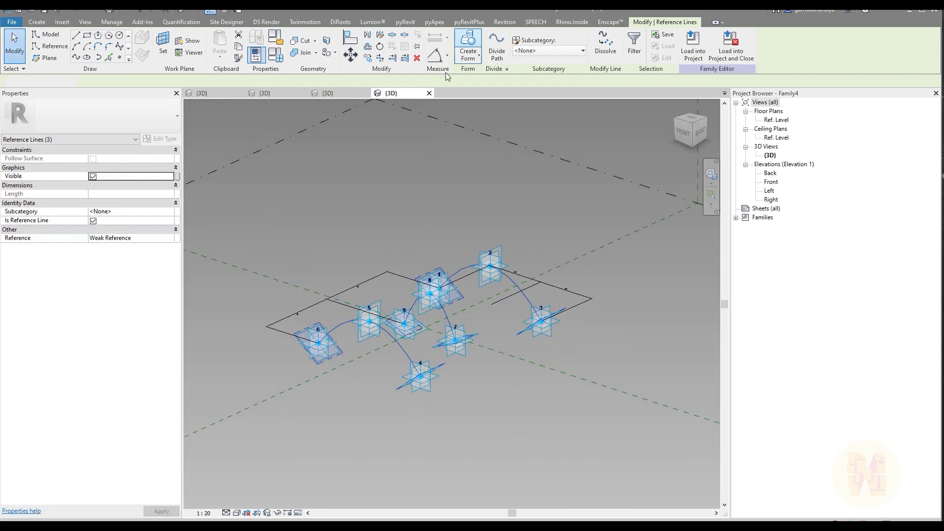
shift+middle_drag(333, 212, 525, 273)
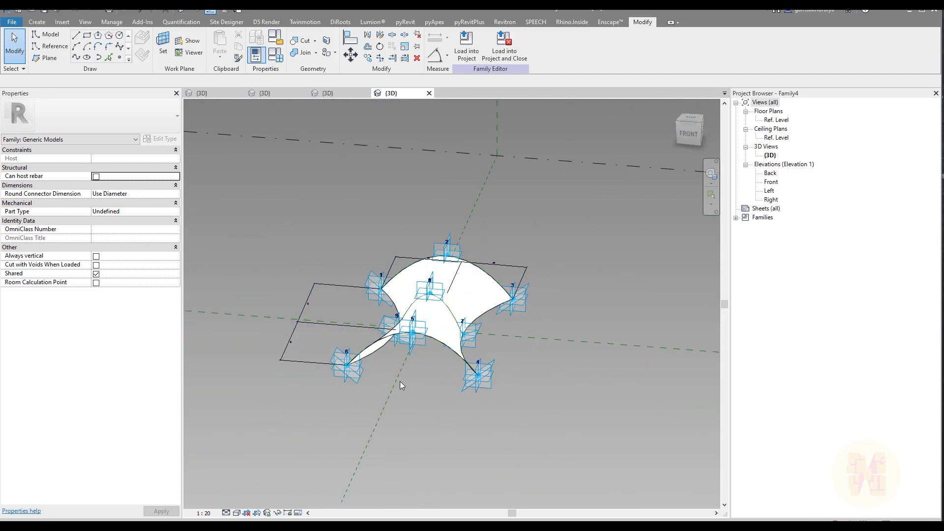
shift+middle_drag(378, 391, 482, 439)
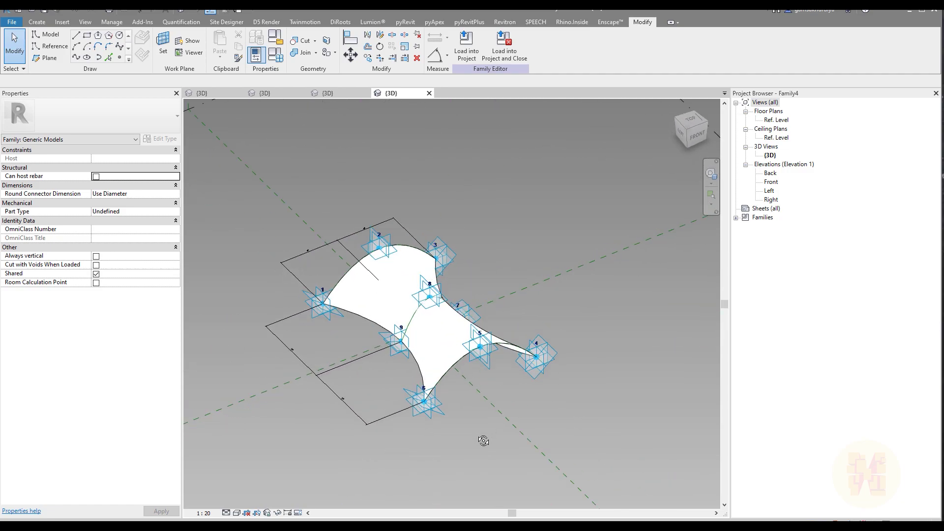
click(355, 290)
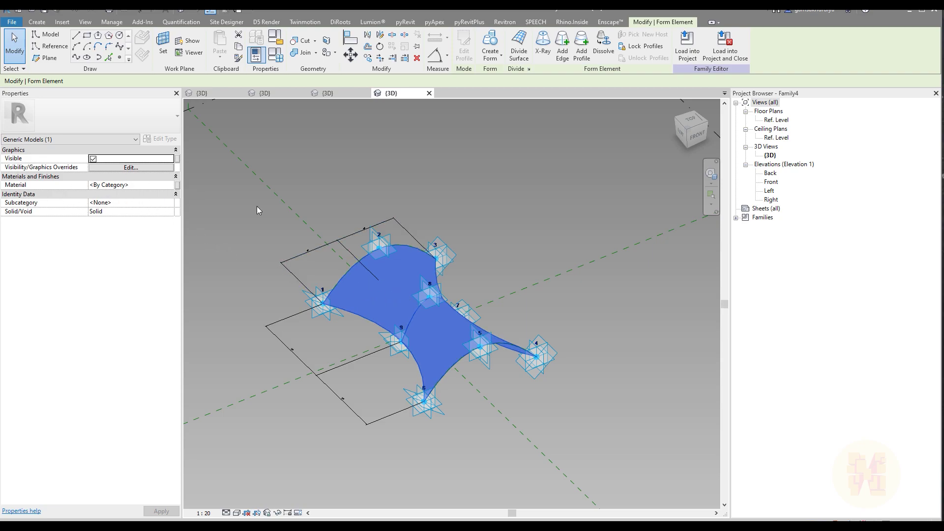
click(473, 176)
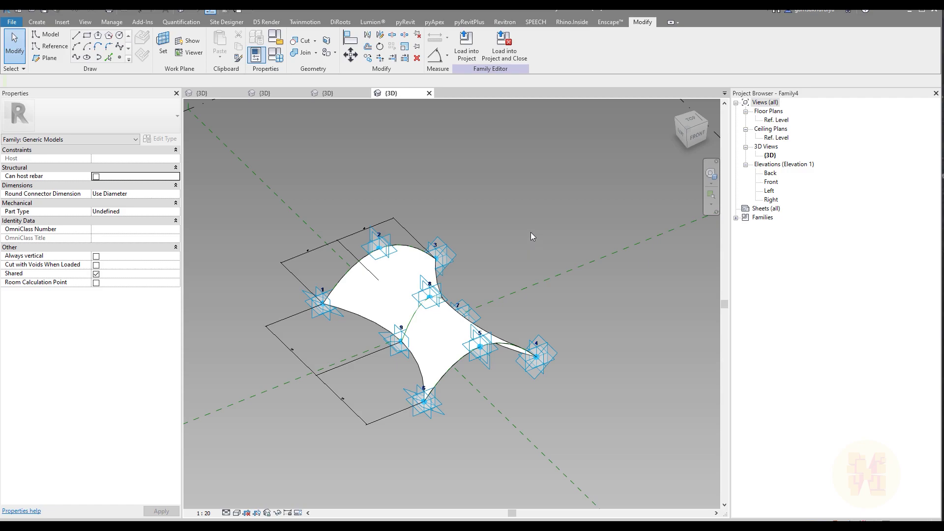
- Save the family as Main_Panel and load it into Family2
click(44, 10)
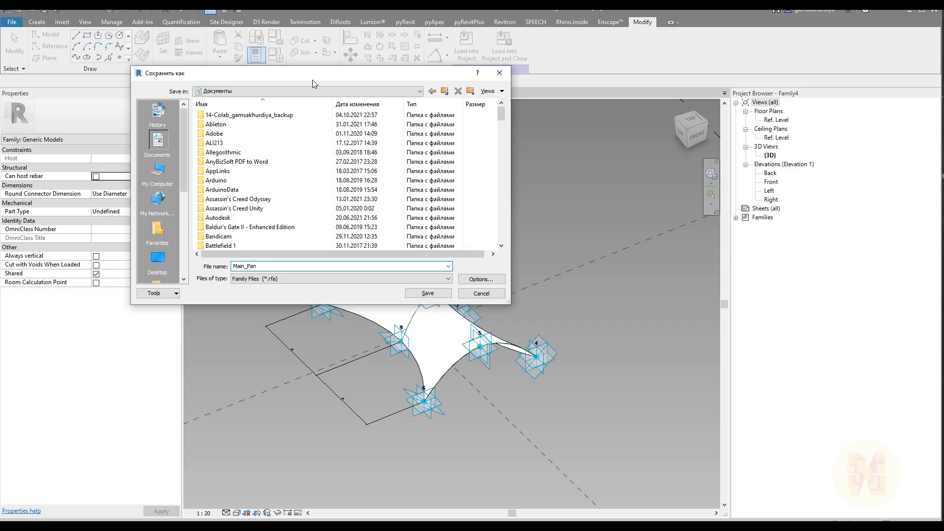
text(Main_Panel)
key(Return)
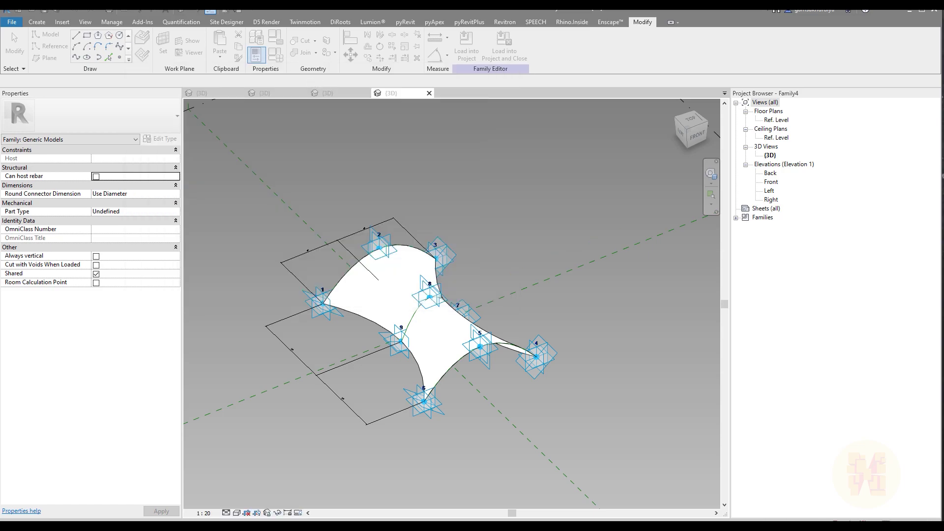
click(463, 50)
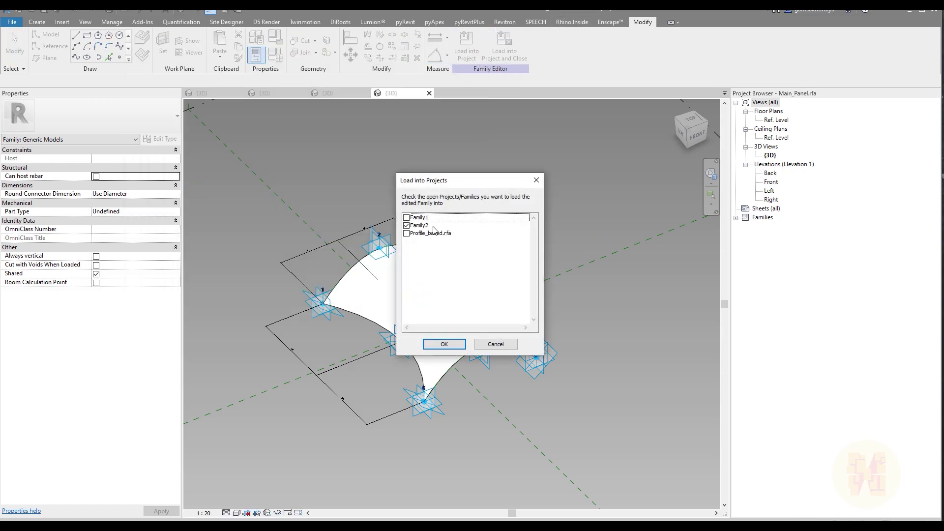
click(444, 344)
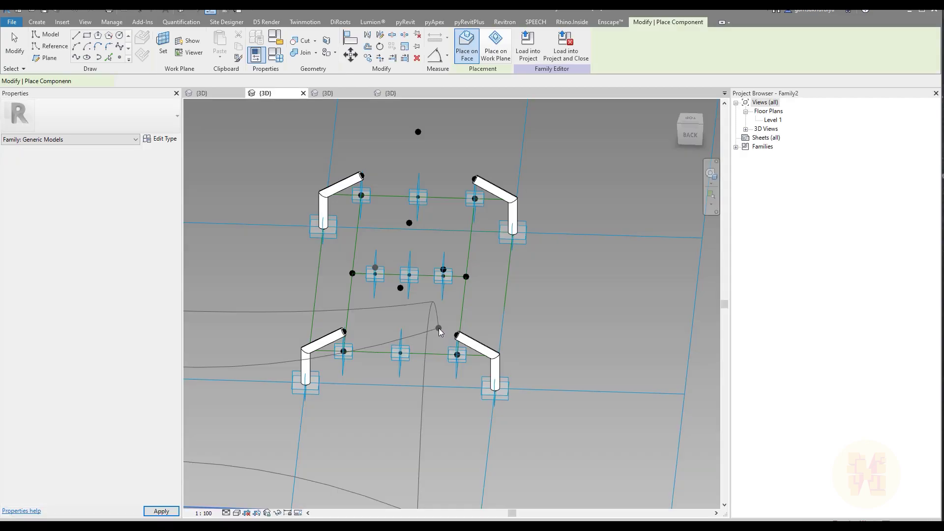
- Place the Main_Panel component's first three points on one tube end, the raised middle point and the opposite tube end of the far edge
shift+middle_drag(439, 329, 403, 163)
scroll(384, 192, up, 5)
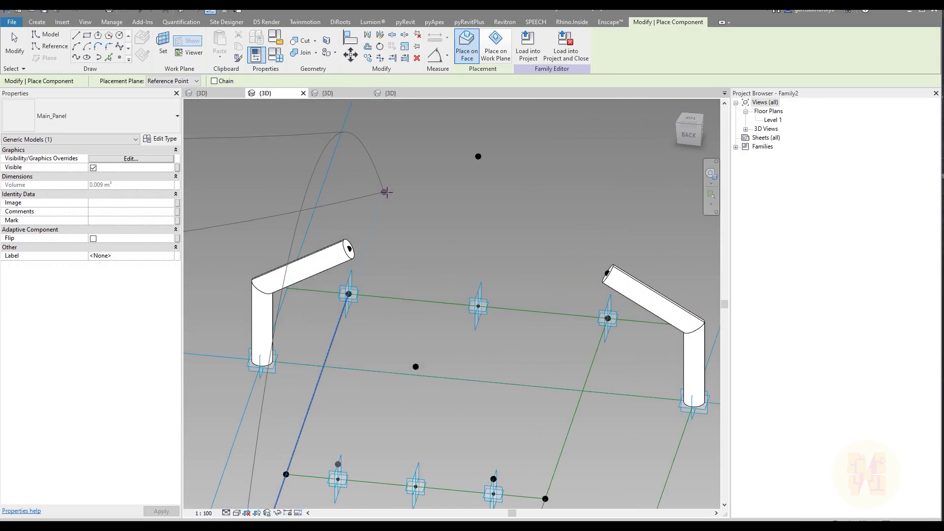
click(349, 249)
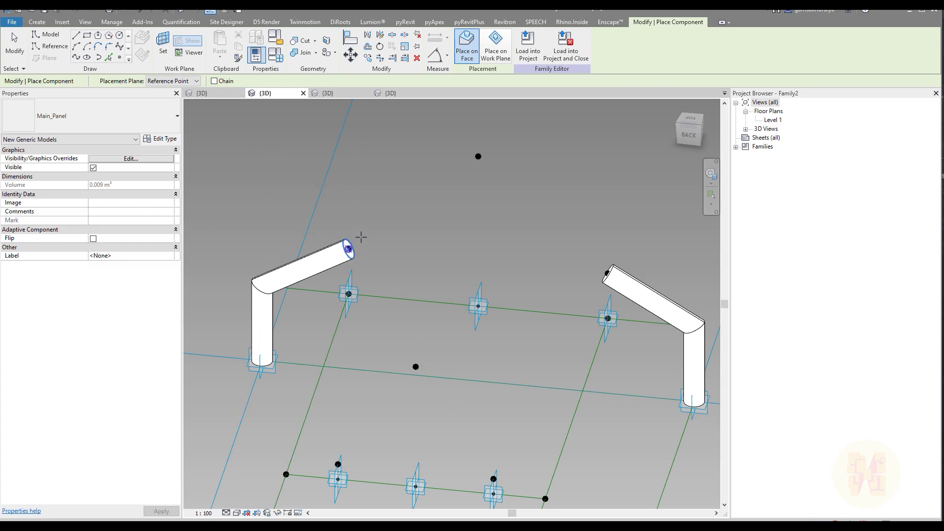
click(477, 157)
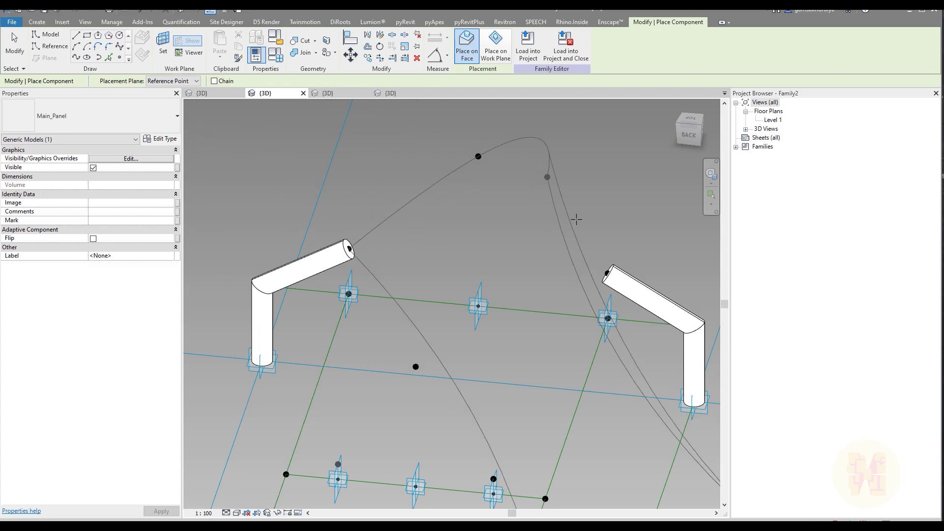
click(607, 273)
- Place Main_Panel's next three points on the near edge's tube ends and the raised point between them
scroll(583, 271, down, 2)
middle_drag(560, 340, 529, 174)
scroll(560, 295, up, 2)
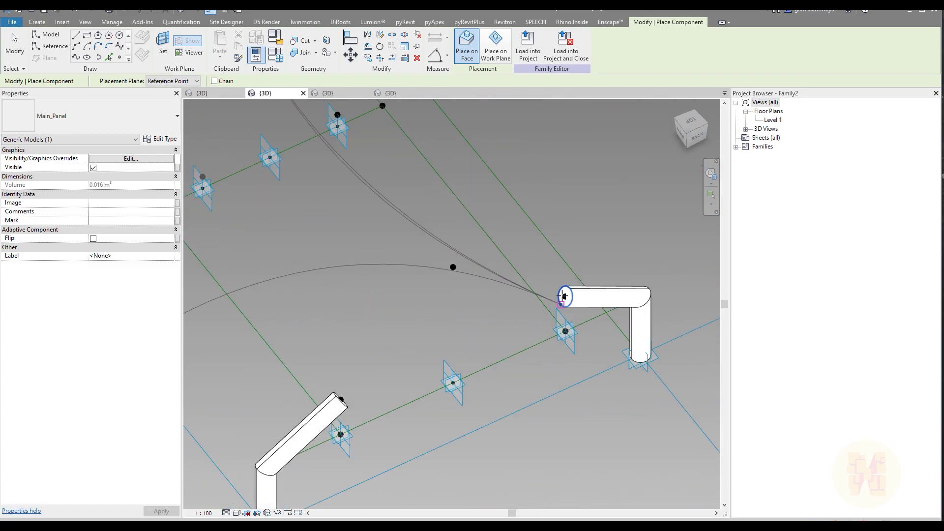
click(453, 267)
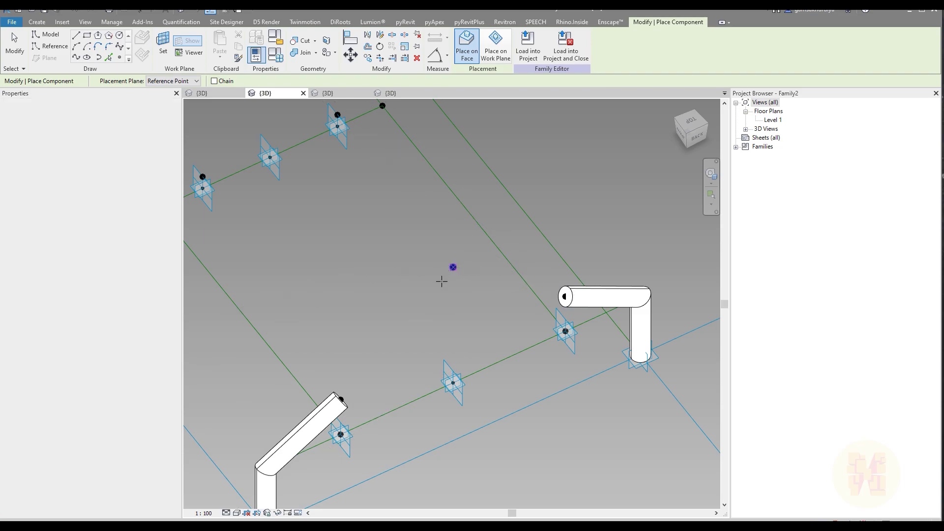
click(340, 398)
- Place Main_Panel's last three points on the raised points of the middle row and inspect the whole panel
shift+middle_drag(354, 329, 519, 268)
click(520, 269)
middle_drag(434, 98, 489, 194)
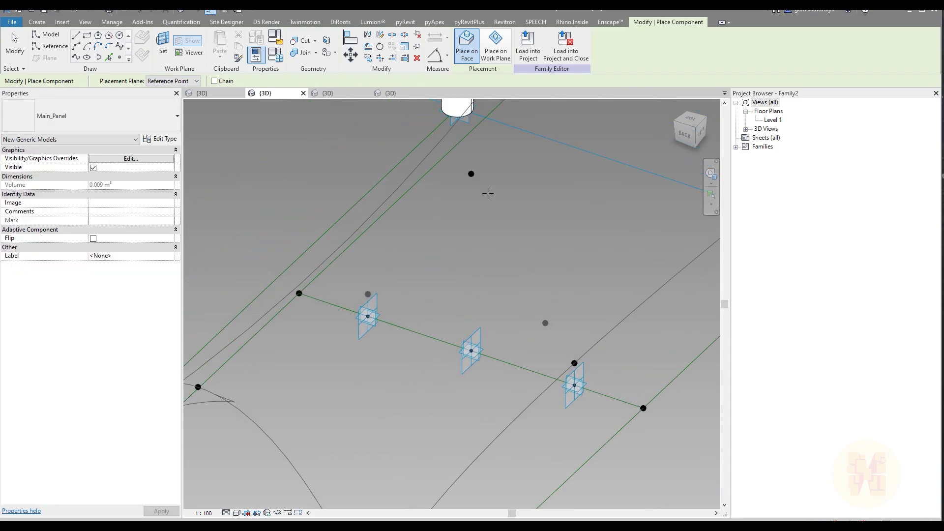
click(471, 175)
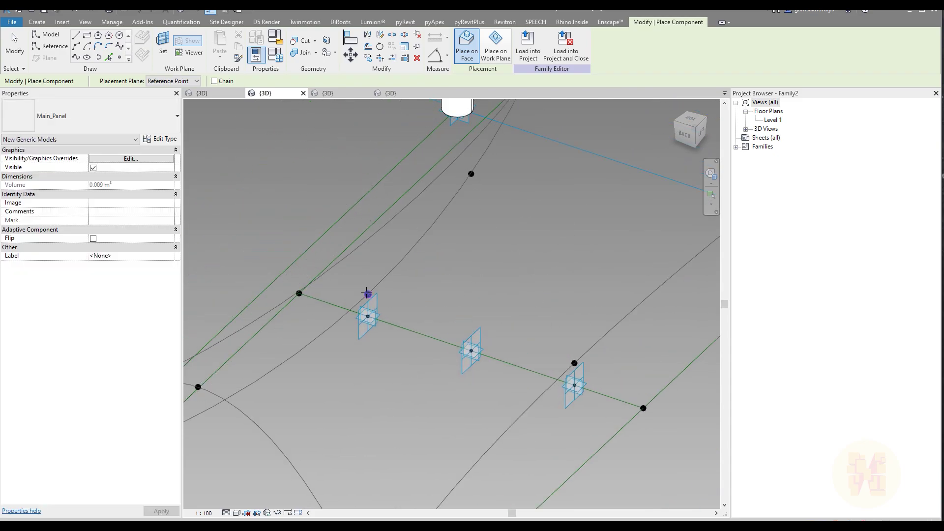
click(368, 294)
key(z)
key(f)
key(Escape)
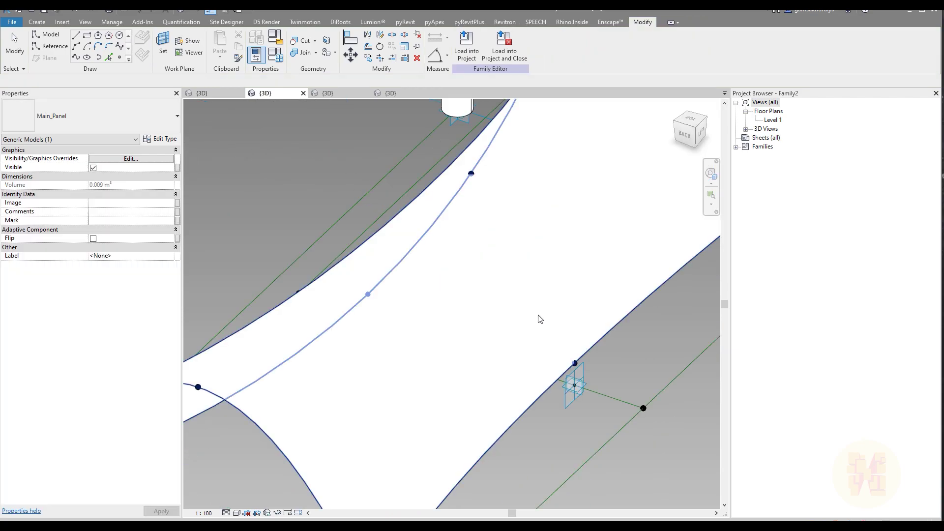
key(z)
key(f)
mouse_move(539, 317)
shift+middle_down()
mouse_move(552, 323)
mouse_move(664, 268)
mouse_move(423, 244)
mouse_move(632, 310)
mouse_move(460, 316)
mouse_move(533, 334)
shift+middle_up()
scroll(447, 342, up, 4)
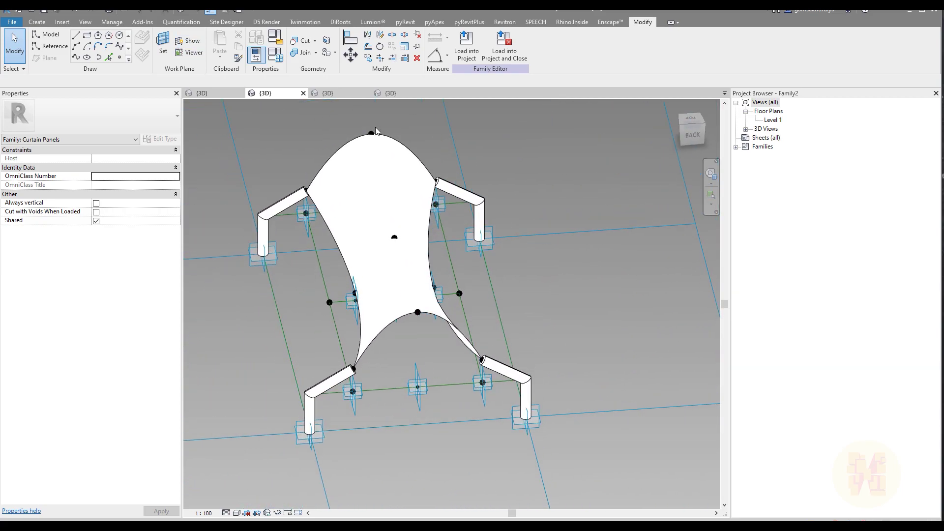
- Create a new family from the Metric Generic Model Adaptive template
click(12, 21)
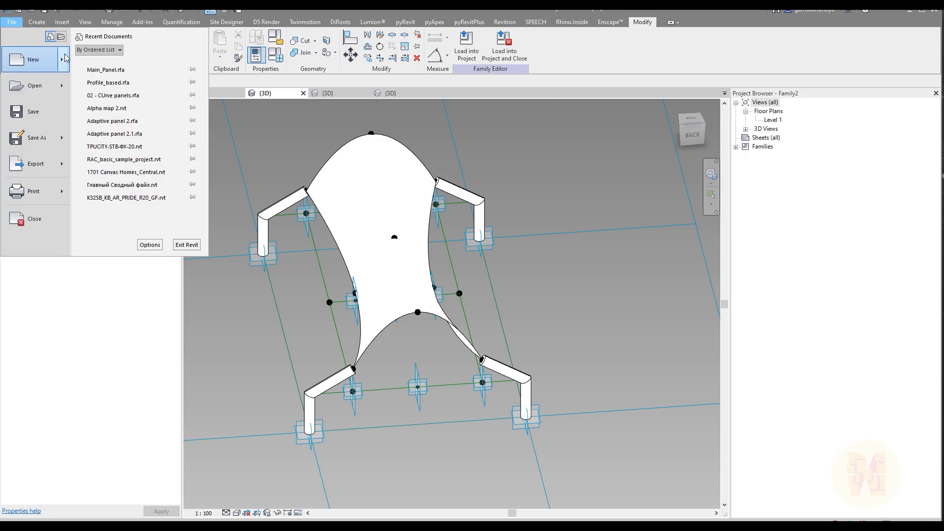
mouse_move(64, 58)
click(99, 84)
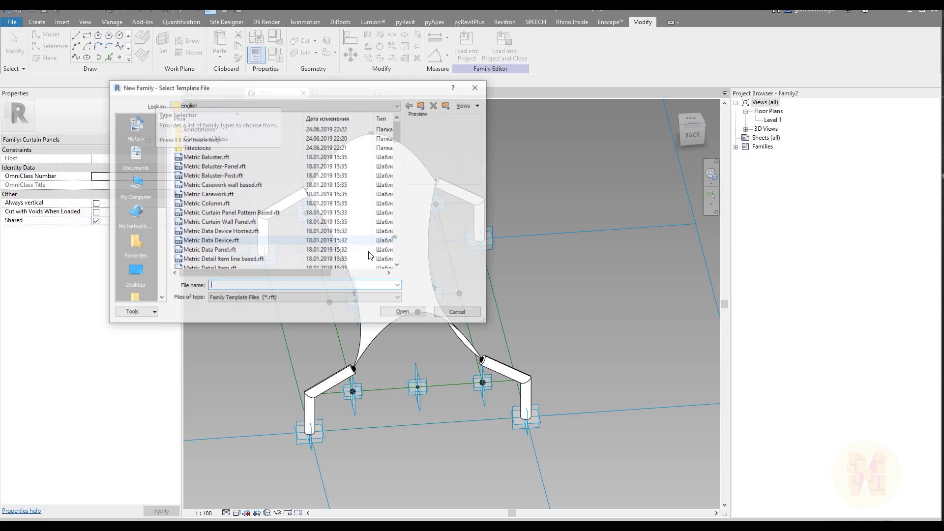
scroll(258, 219, down, 7)
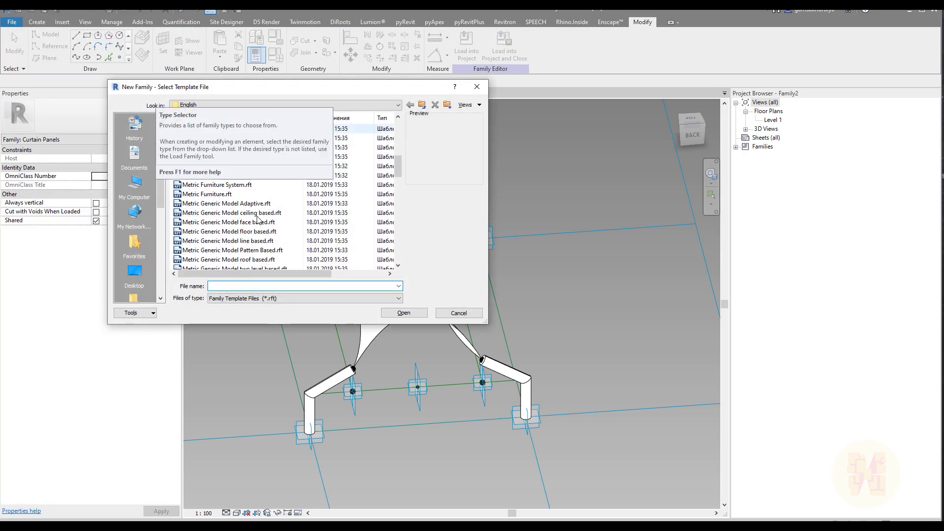
click(246, 203)
click(406, 312)
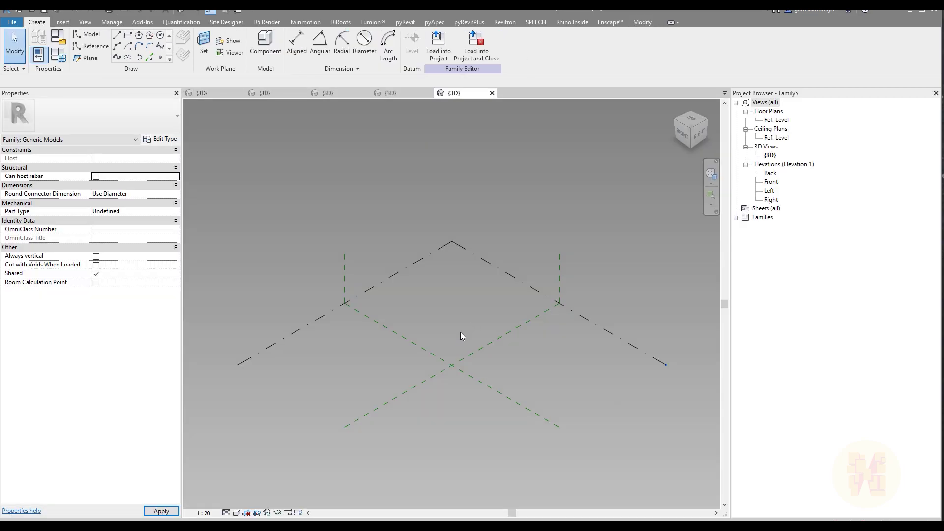
- Place three reference points in a loose row on the reference level, behind the crossing of the centre planes
middle_drag(485, 332, 440, 311)
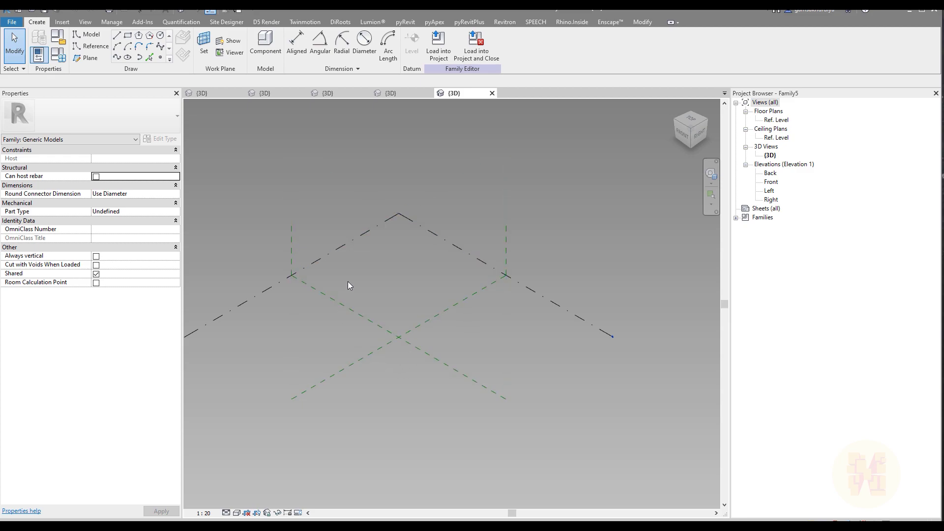
scroll(400, 320, up, 3)
scroll(400, 319, up, 1)
click(160, 57)
click(366, 295)
click(433, 272)
scroll(400, 266, up, 5)
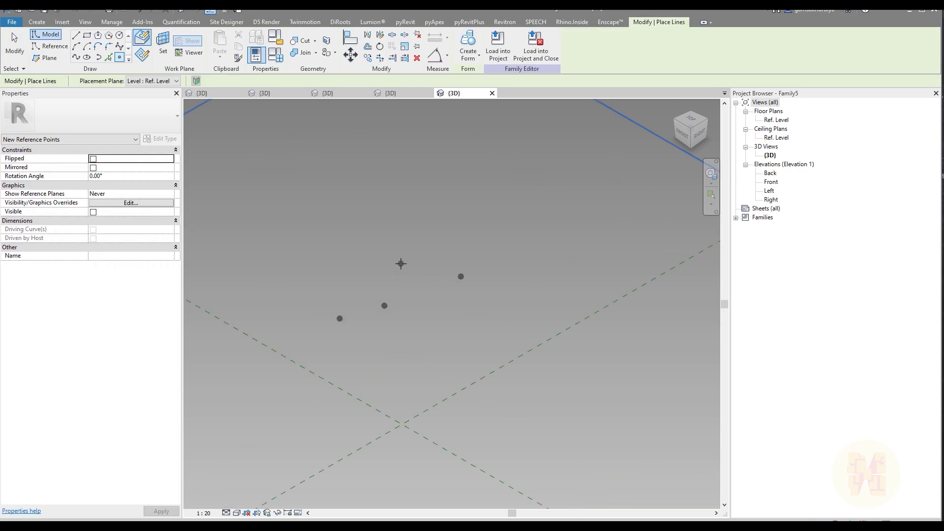
key(Escape)
key(Escape)
- Make the three reference points adaptive
drag(260, 211, 558, 409)
click(514, 44)
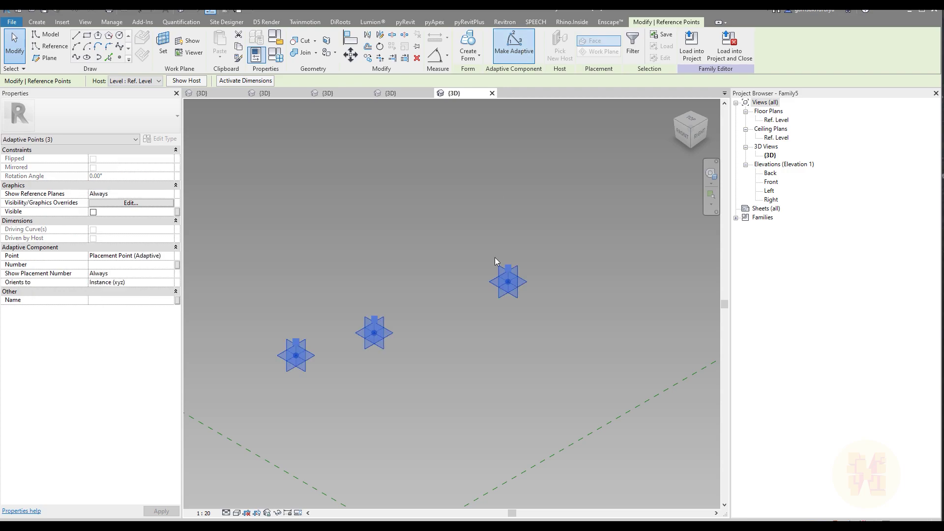
click(461, 364)
scroll(411, 317, up, 2)
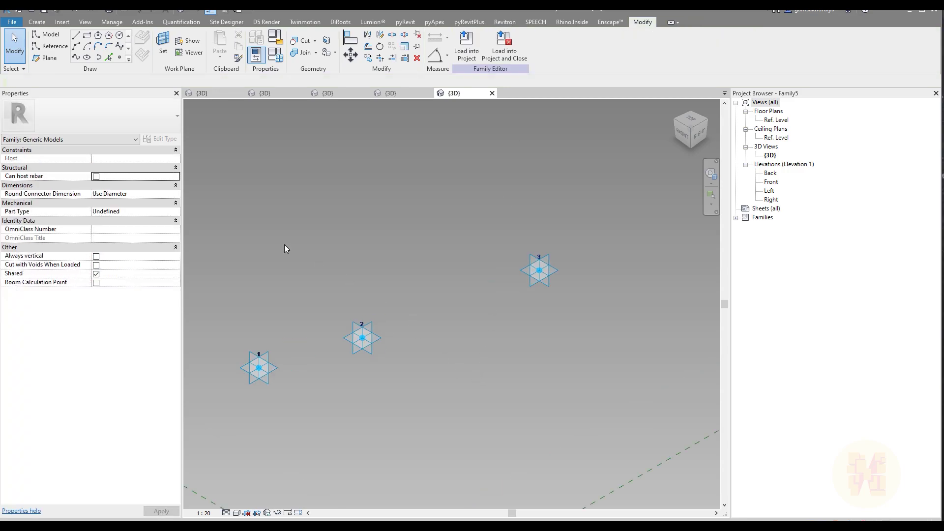
- Connect adaptive points 1, 2 and 3 with straight reference lines
click(76, 57)
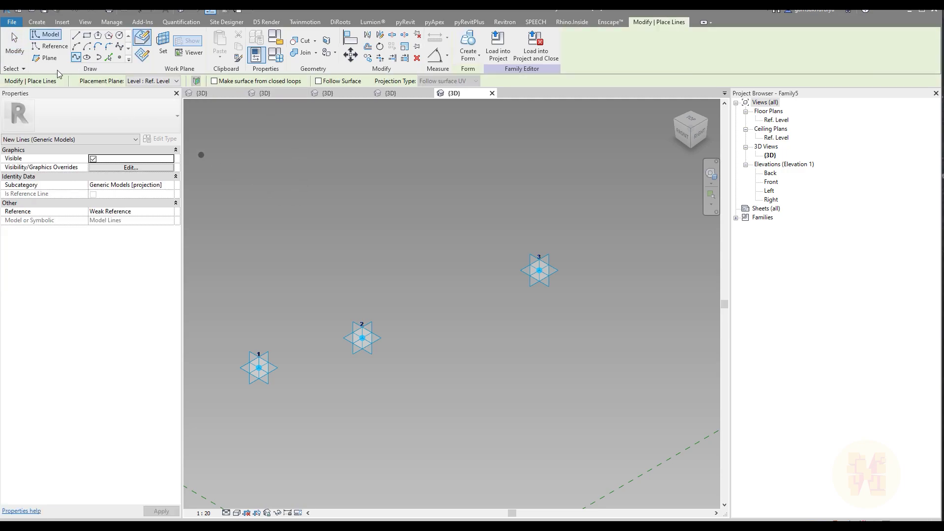
click(53, 46)
click(256, 357)
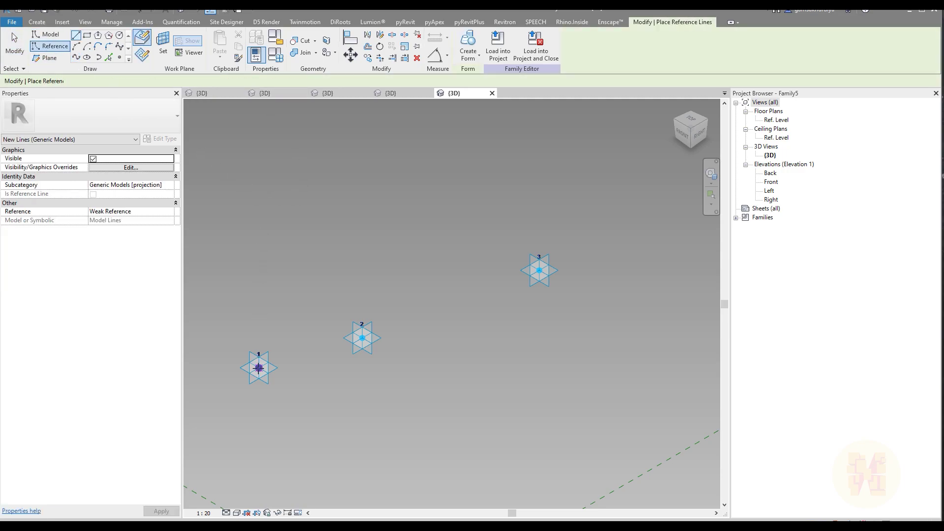
click(360, 336)
click(539, 270)
key(Escape)
key(Escape)
middle_drag(476, 341, 452, 309)
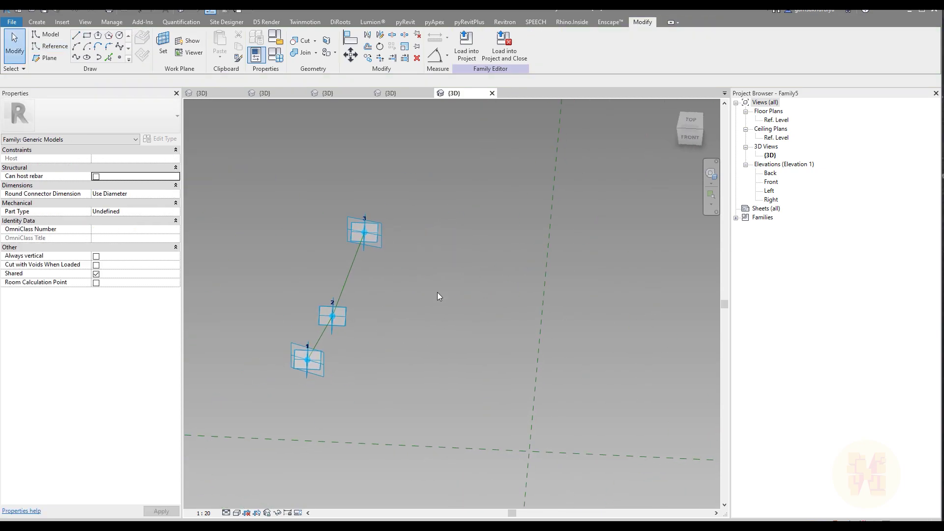
- Place three ordinary reference points in a row beside the adaptive points
click(119, 58)
click(419, 388)
click(442, 337)
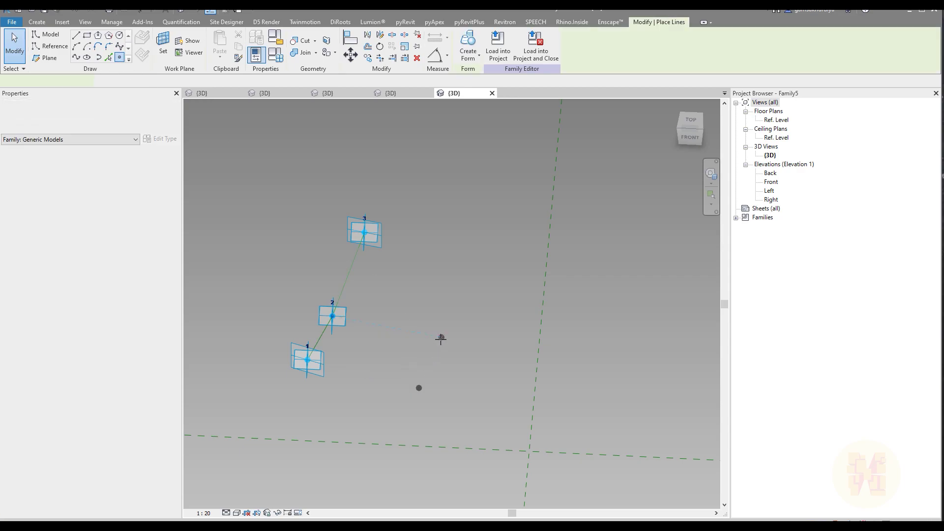
click(468, 263)
key(Escape)
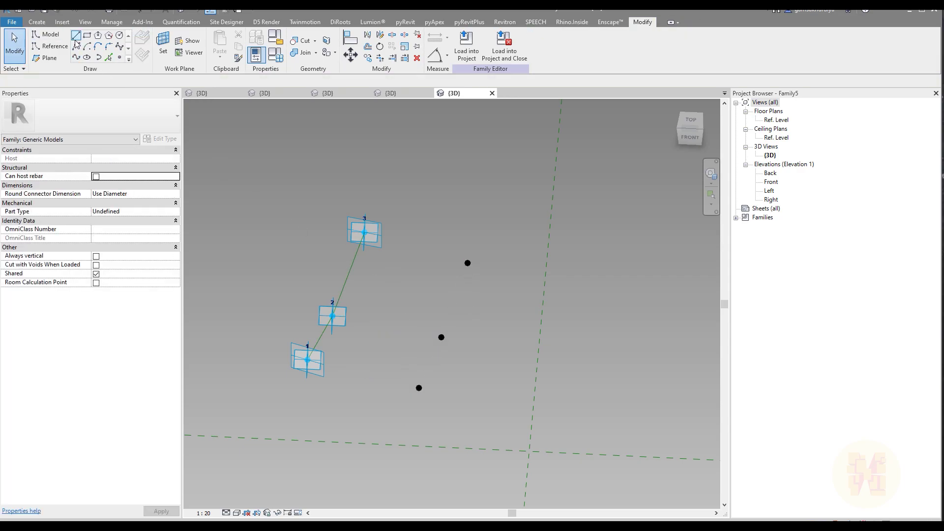
- Connect the three ordinary reference points with chained straight reference lines
click(76, 36)
click(49, 46)
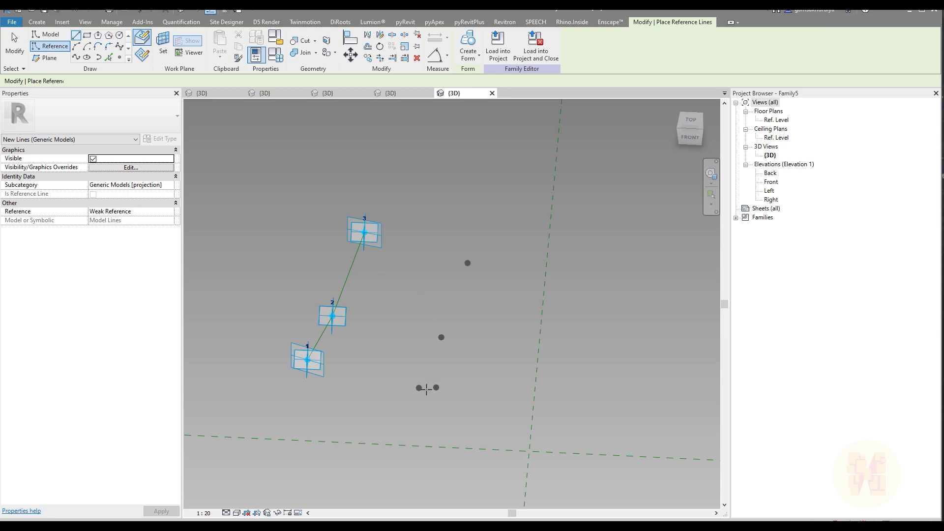
click(420, 389)
key(ctrl+z)
click(419, 388)
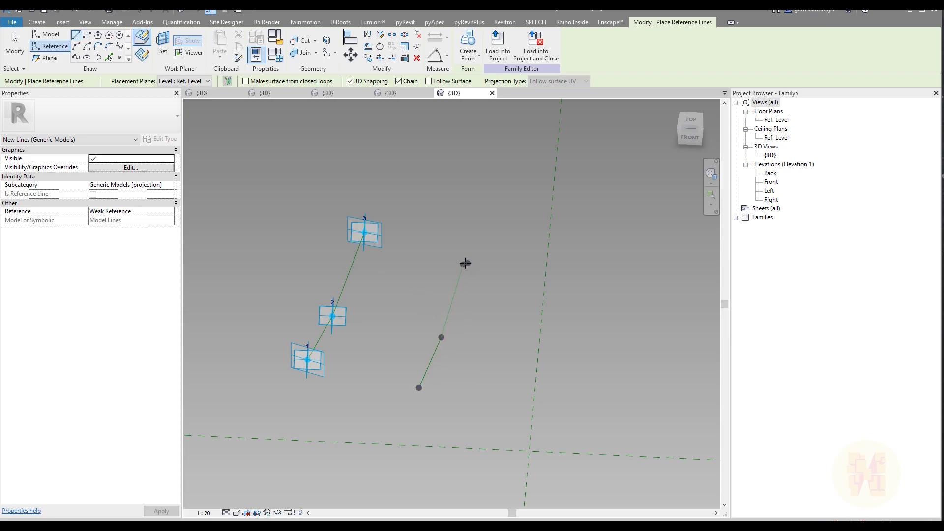
key(Escape)
key(Escape)
- Shift the middle ordinary reference point and adaptive point 2 sideways to compare how their connected lines follow
drag(424, 323, 482, 341)
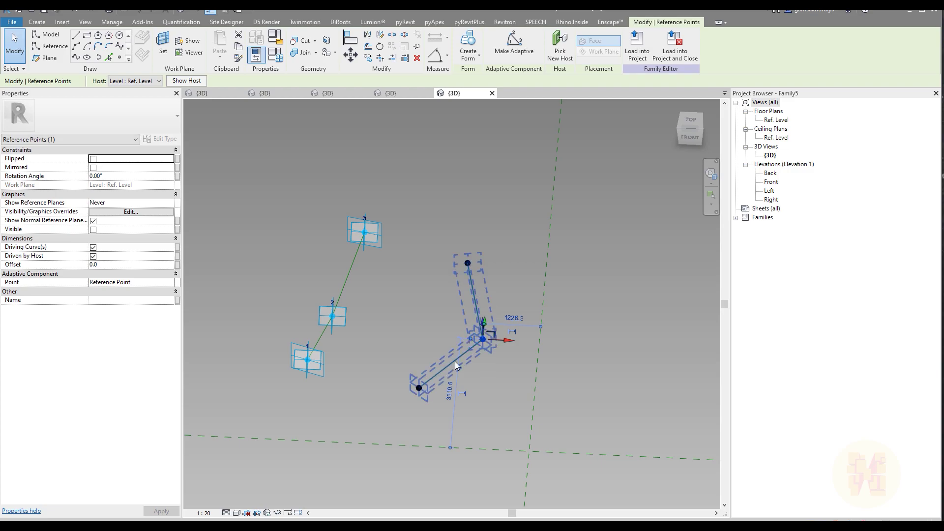
click(355, 327)
click(344, 322)
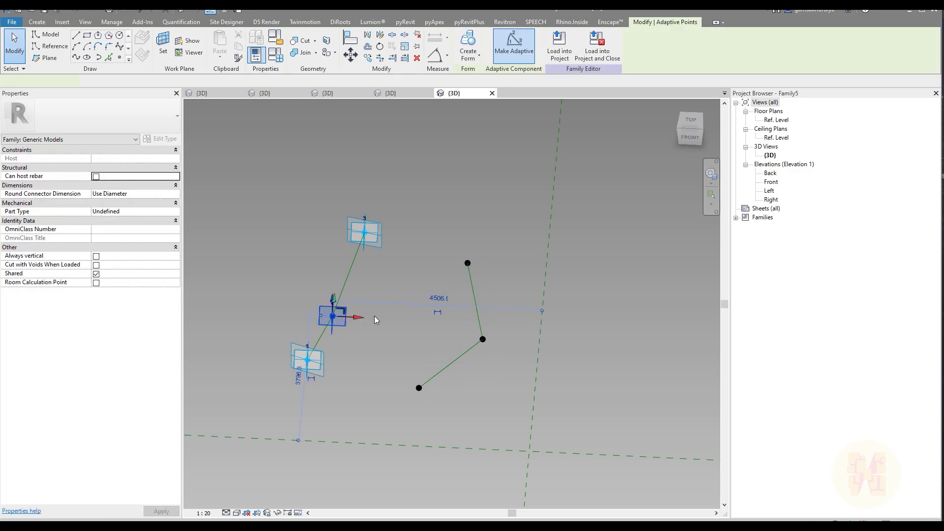
drag(357, 322, 396, 326)
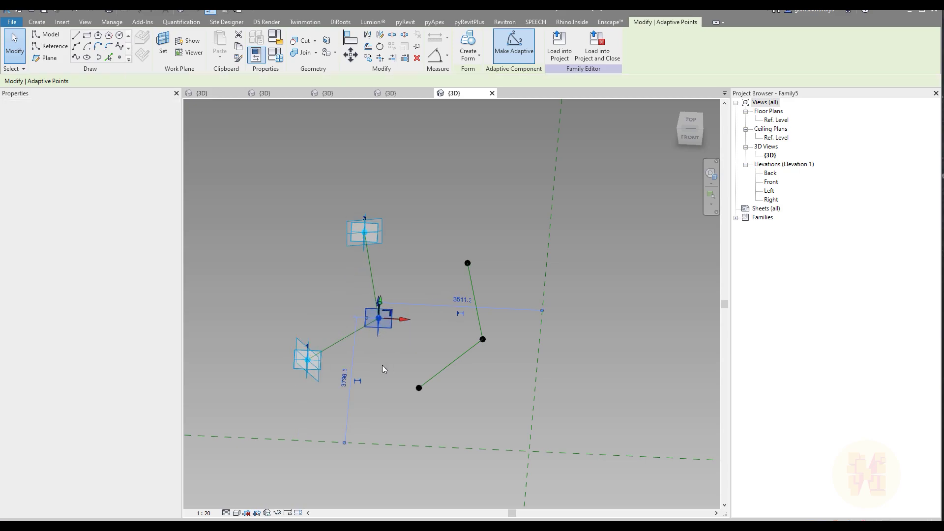
shift+middle_drag(368, 334, 489, 386)
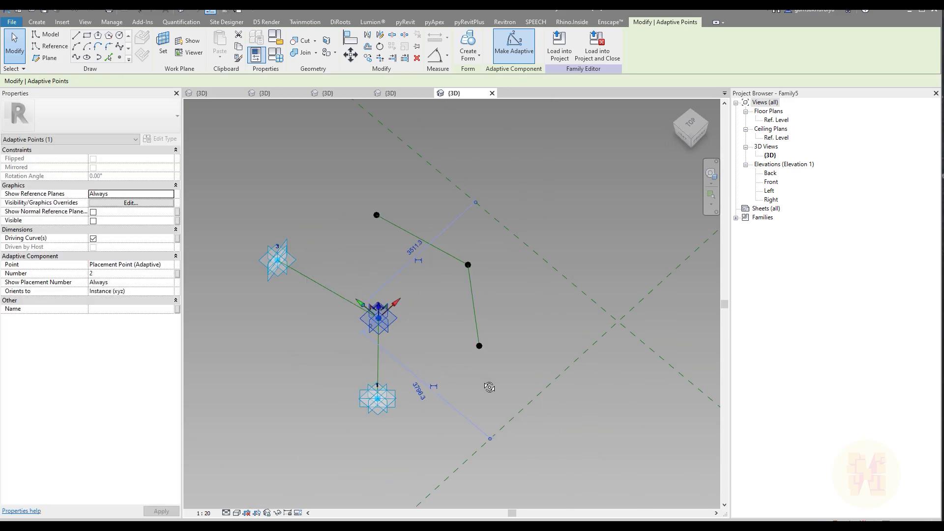
- Replace the straight reference lines between the adaptive points with a reference spline through points 1, 2 and 3
click(381, 359)
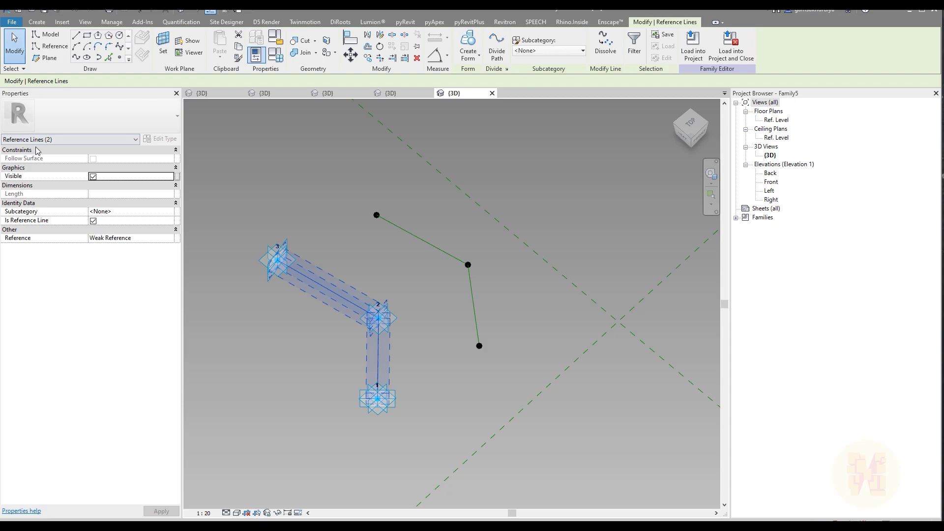
key(Delete)
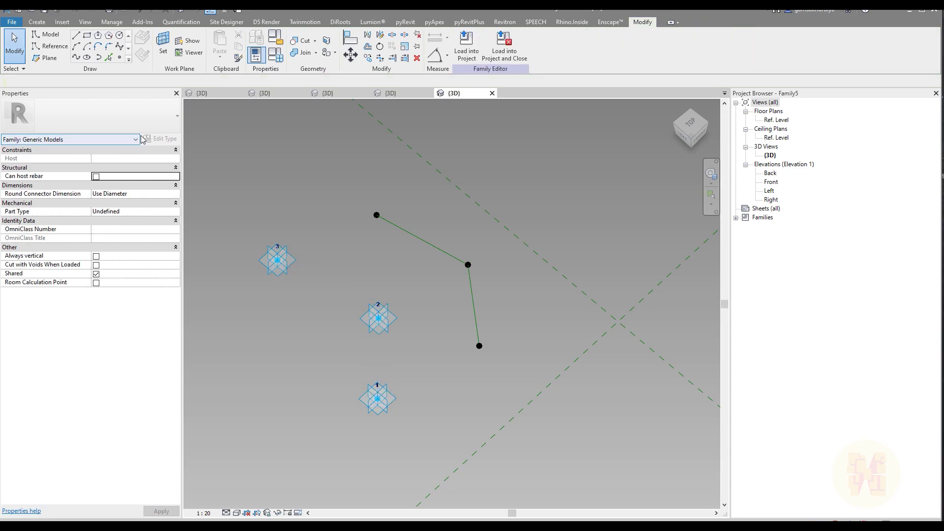
click(75, 58)
click(62, 45)
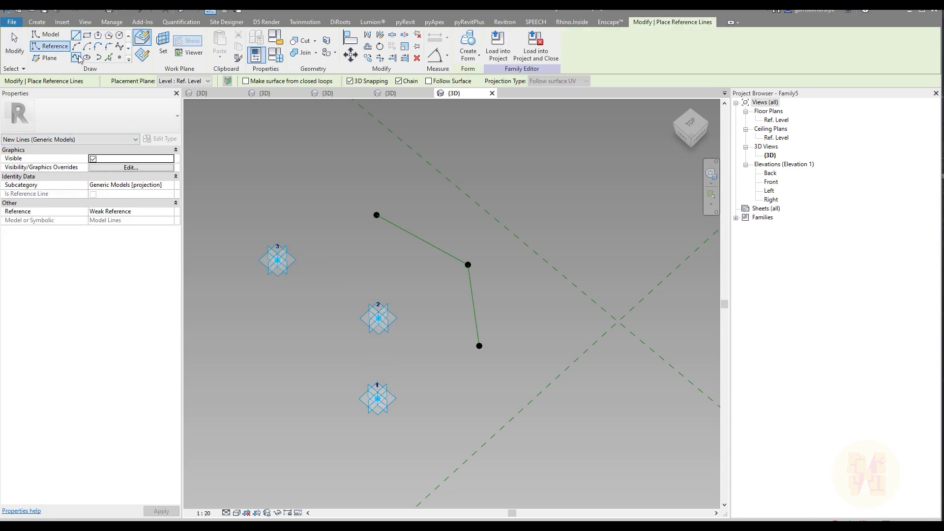
click(377, 399)
click(378, 318)
click(278, 259)
key(Escape)
key(Escape)
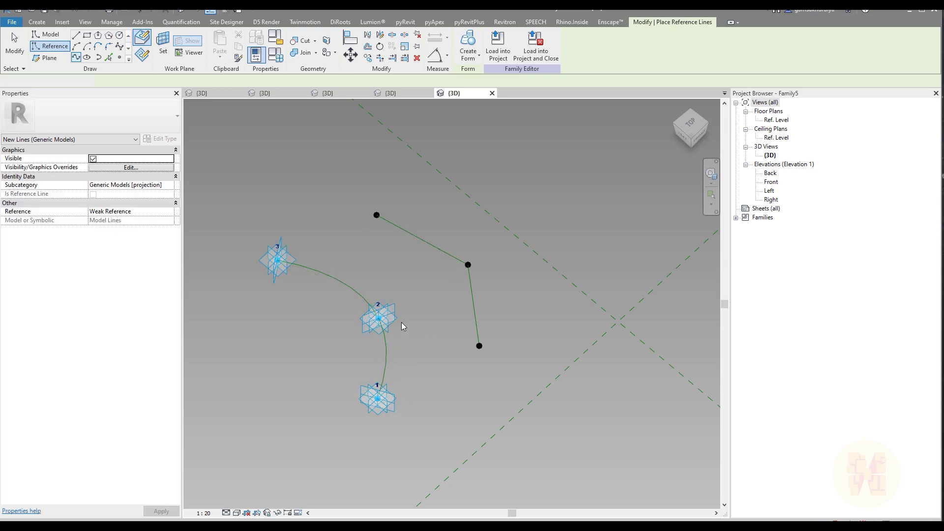
- Shift adaptive point 2 to reshape the spline, and delete the ordinary reference points together with their lines
click(386, 318)
mouse_move(378, 318)
mouse_down()
mouse_move(317, 371)
mouse_move(393, 312)
mouse_up()
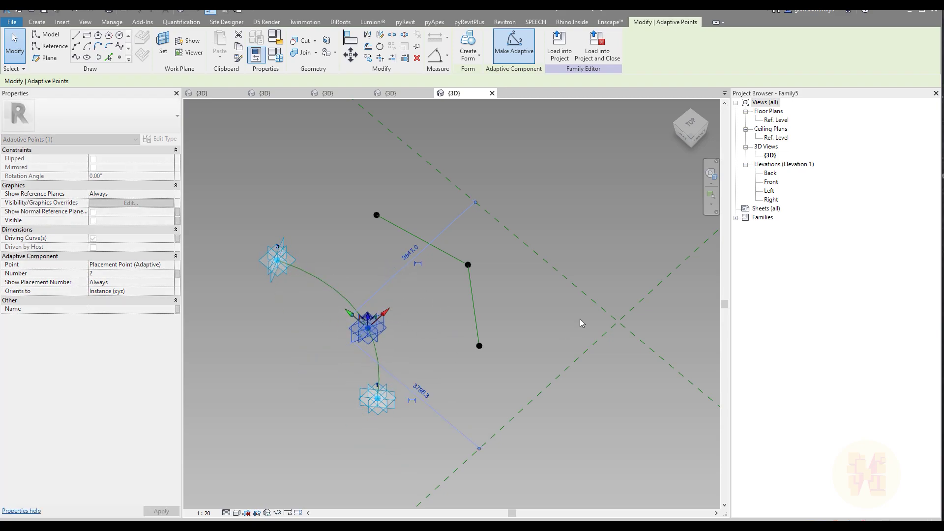
shift+middle_drag(582, 323, 418, 264)
drag(416, 250, 529, 450)
key(Delete)
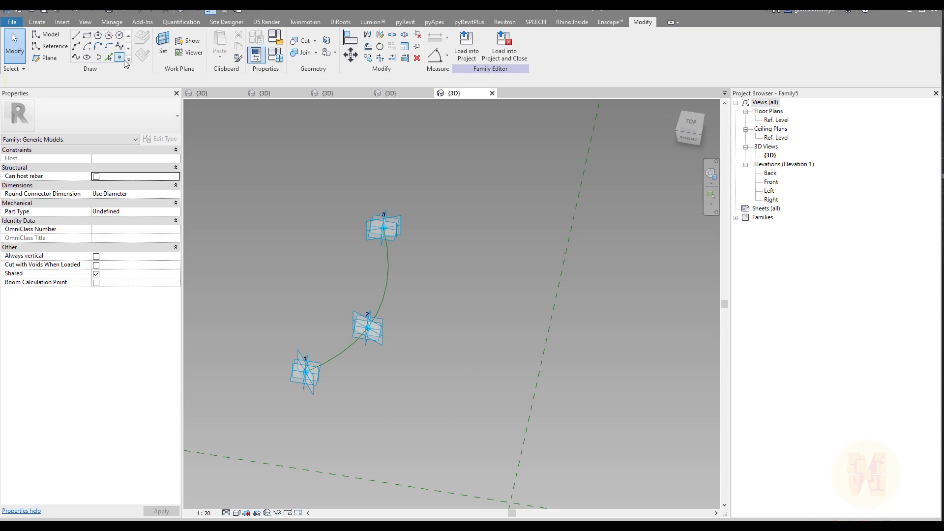
- Place a reference point hosted on the spline between adaptive points 2 and 3
key(l)
key(i)
mouse_move(389, 278)
shift+middle_down()
mouse_move(348, 274)
mouse_move(430, 316)
shift+middle_up()
click(430, 316)
key(Escape)
key(Escape)
- Set the reference planes of the spline-hosted reference point between adaptive points 2 and 3 to show Always
scroll(428, 310, up, 4)
drag(407, 238, 489, 389)
click(161, 194)
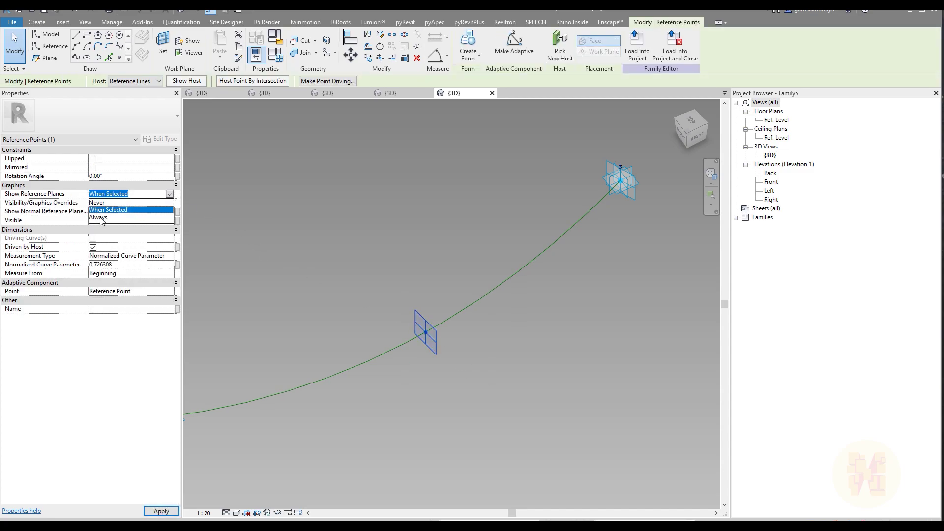
click(100, 218)
click(418, 269)
- Draw a model circle of about 440 mm radius centred on the spline-hosted point, using that point's plane perpendicular to the spline
click(163, 45)
click(437, 339)
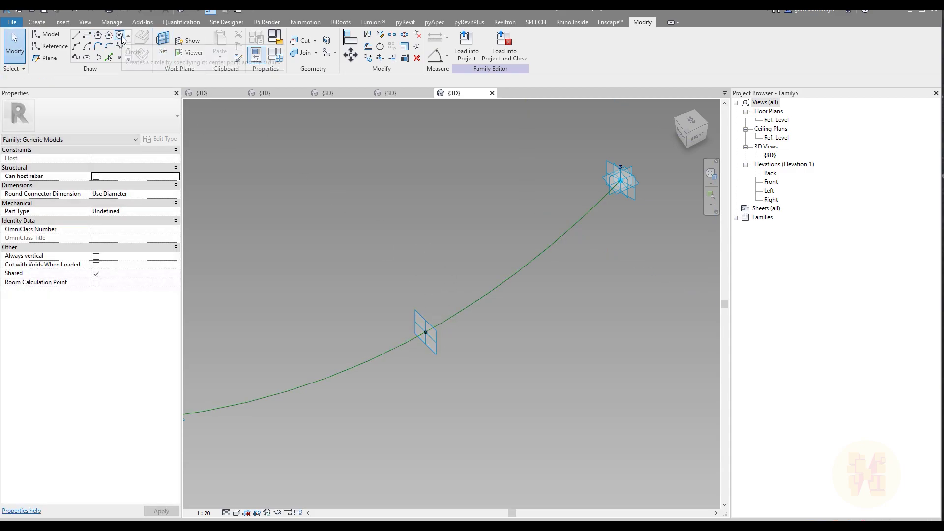
click(120, 35)
click(475, 353)
key(Escape)
key(Escape)
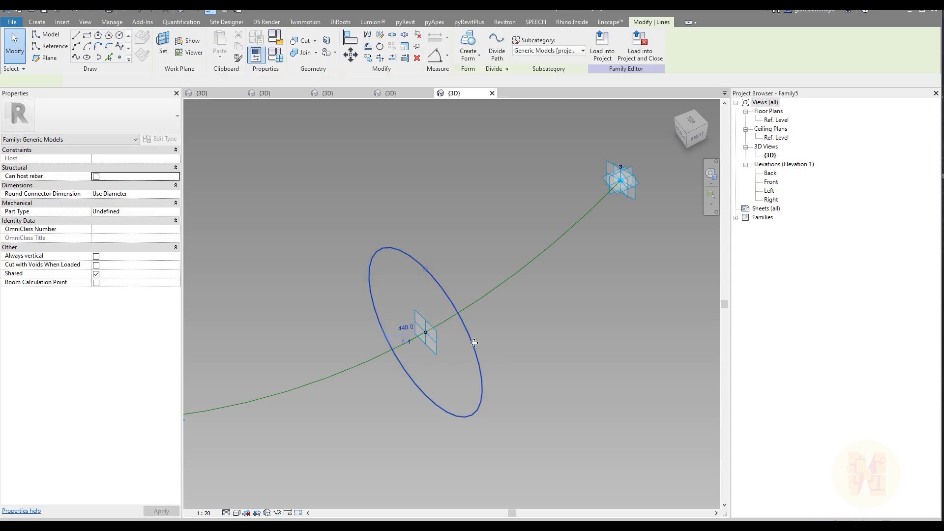
- Set the radius of the circle around the hosted point to 60 mm
click(474, 342)
click(404, 328)
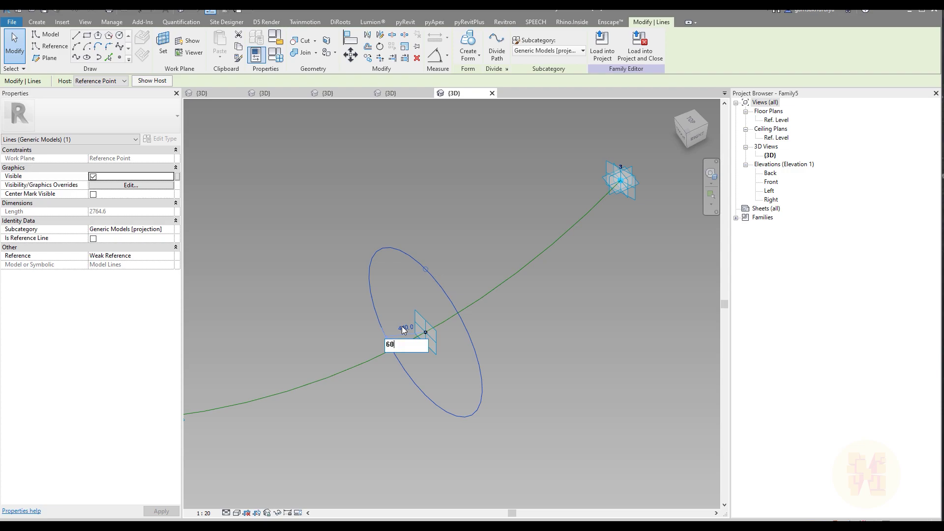
text(60)
key(Return)
click(395, 299)
- Create a solid tube form from the circle and the reference spline through the three adaptive points
scroll(417, 349, up, 3)
click(496, 272)
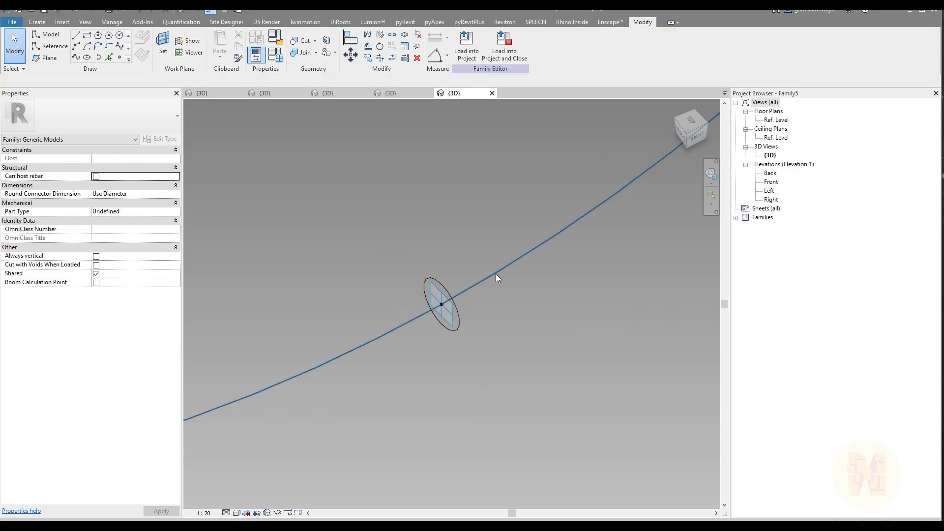
ctrl+click(463, 328)
click(468, 43)
scroll(503, 322, down, 5)
shift+middle_drag(504, 322, 486, 340)
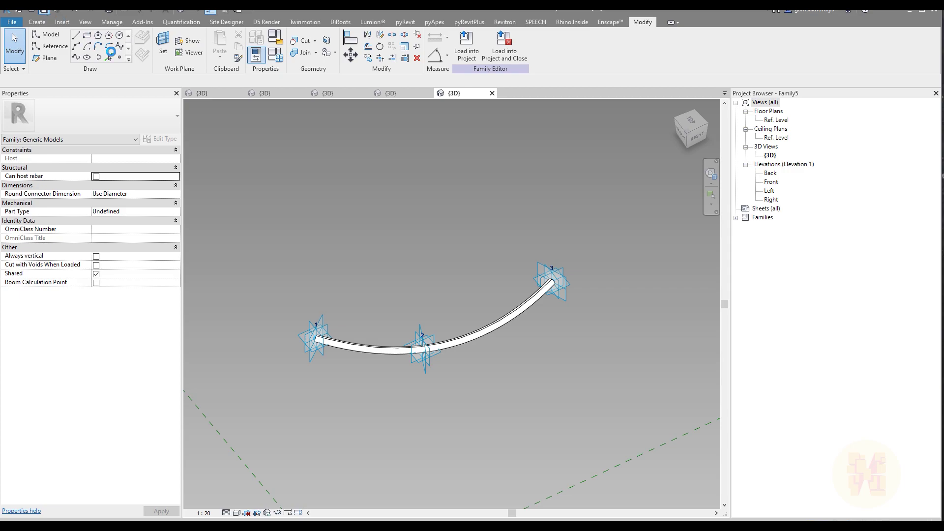
- Save the three-point spline component family as curved_profile
key(ctrl+s)
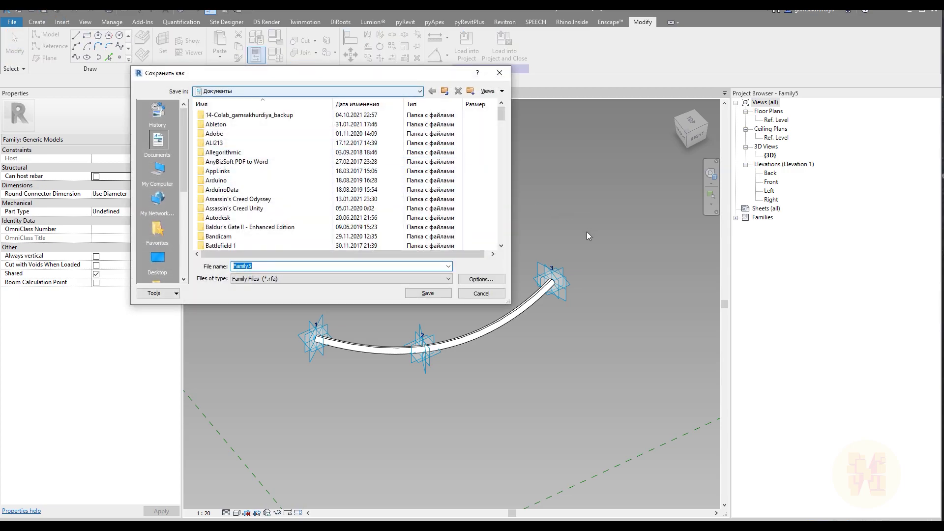
text(curved_profile)
key(Return)
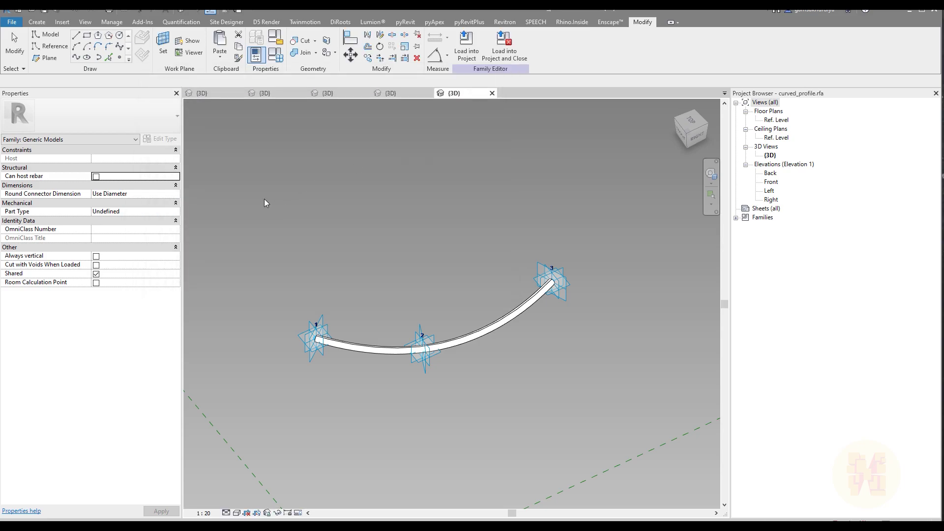
- Load curved_profile into the curtain panel family and place it along one arched end, through both tube ends and the arch's midpoint
click(466, 47)
click(424, 346)
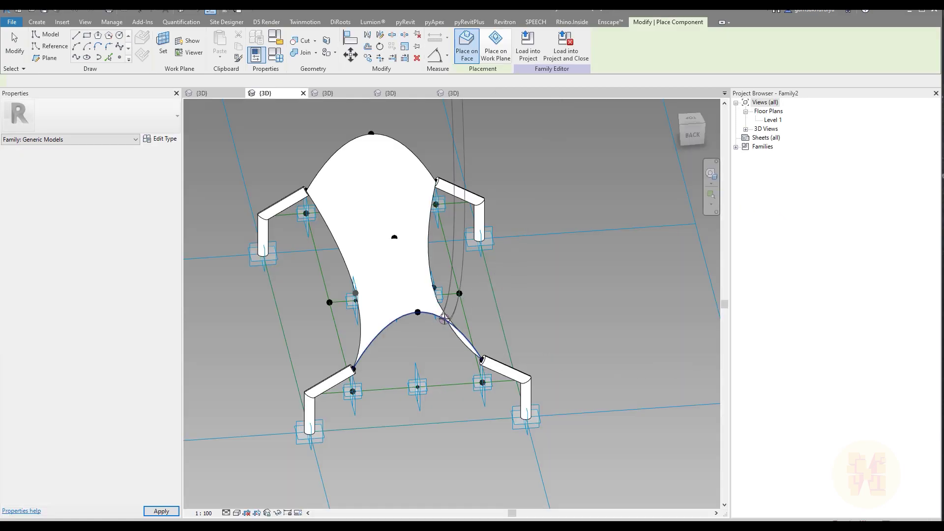
scroll(344, 378, up, 5)
click(308, 374)
click(437, 260)
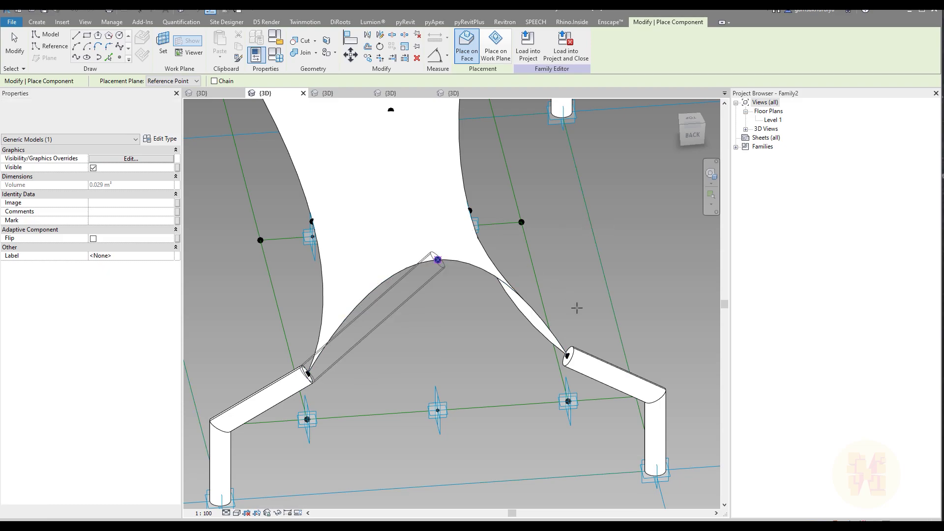
click(567, 356)
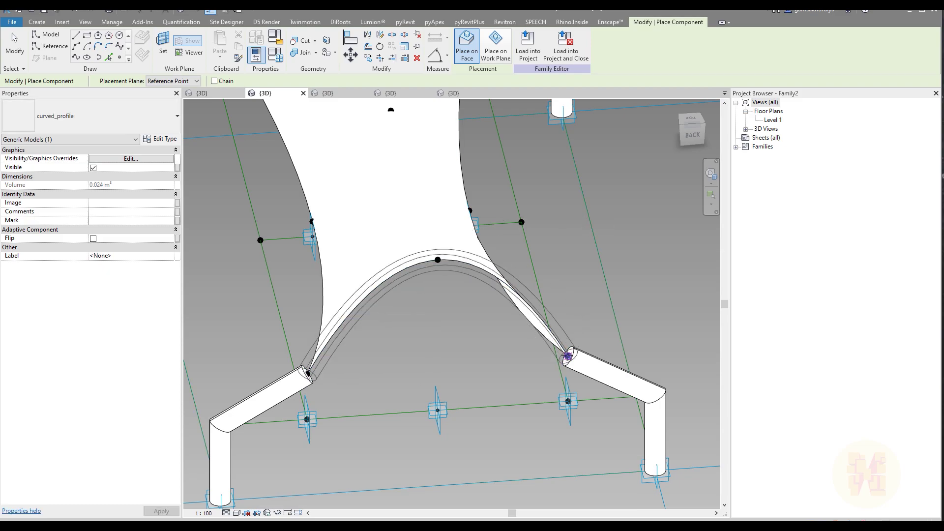
- Place a second curved_profile along the opposite arched end of the panel, through both tube ends and the arch's midpoint
shift+middle_drag(567, 356, 382, 382)
shift+middle_drag(582, 341, 356, 320)
click(356, 321)
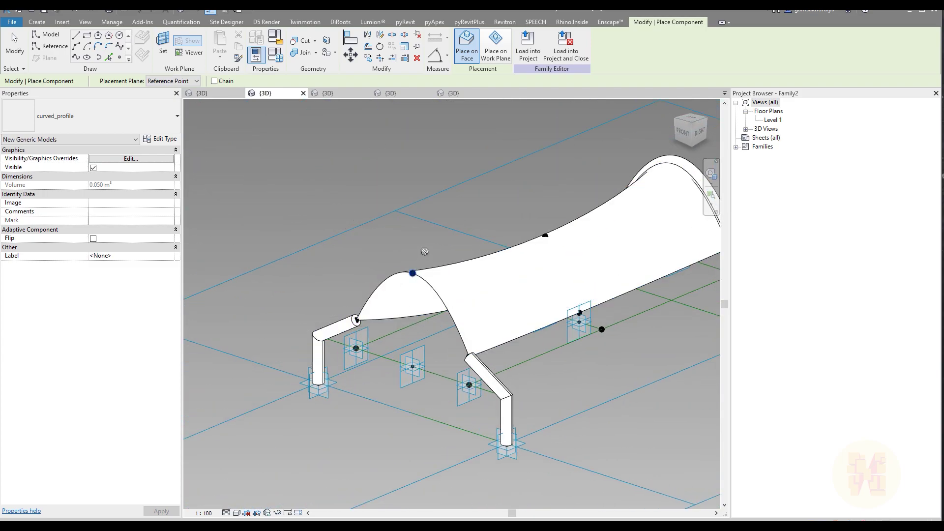
scroll(373, 315, up, 2)
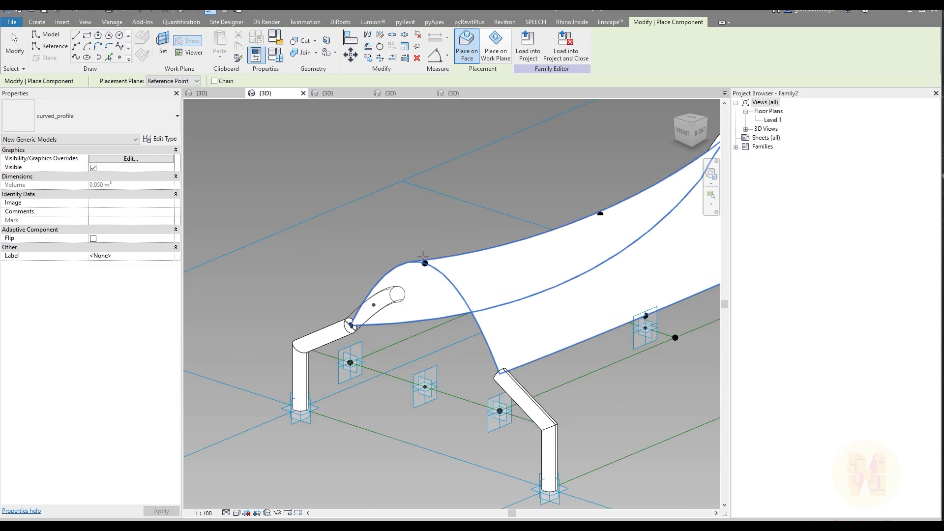
scroll(374, 309, up, 1)
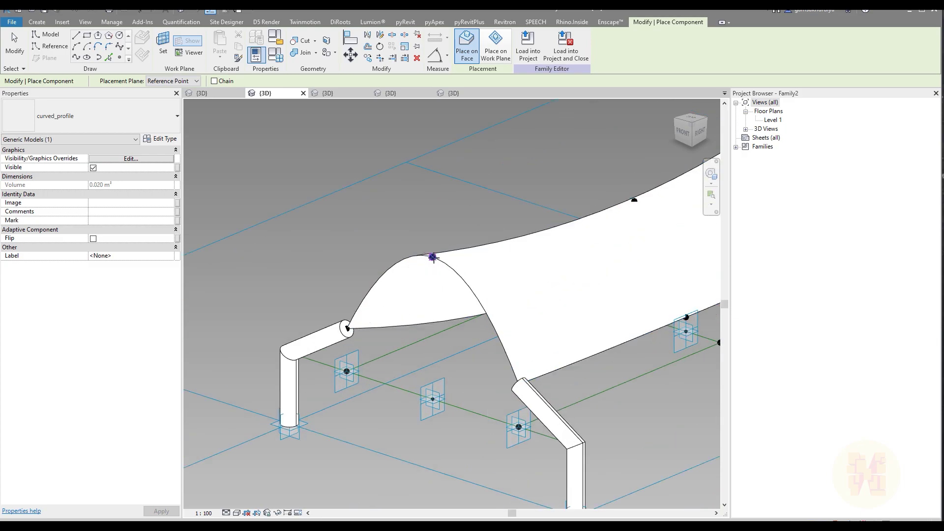
shift+middle_drag(456, 375, 599, 385)
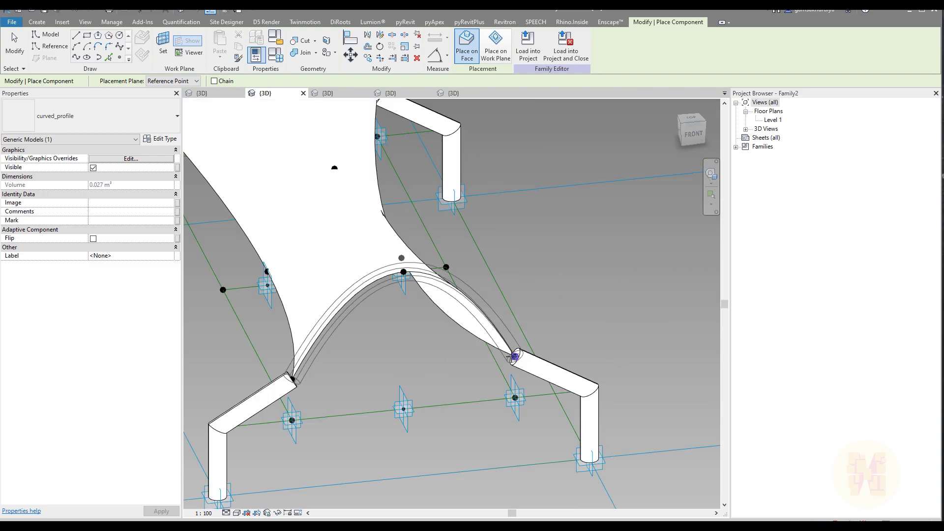
click(513, 356)
scroll(561, 327, down, 3)
key(Escape)
shift+middle_drag(558, 324, 555, 418)
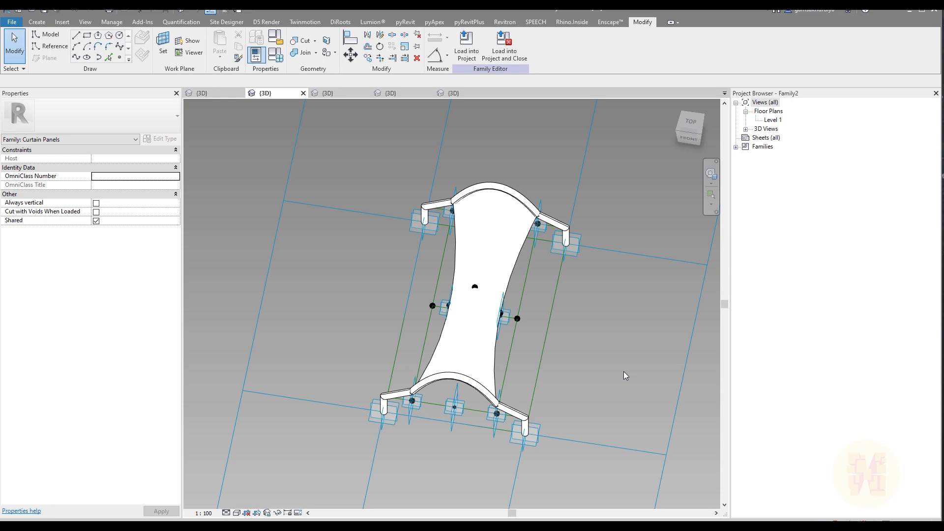
shift+middle_drag(617, 375, 672, 312)
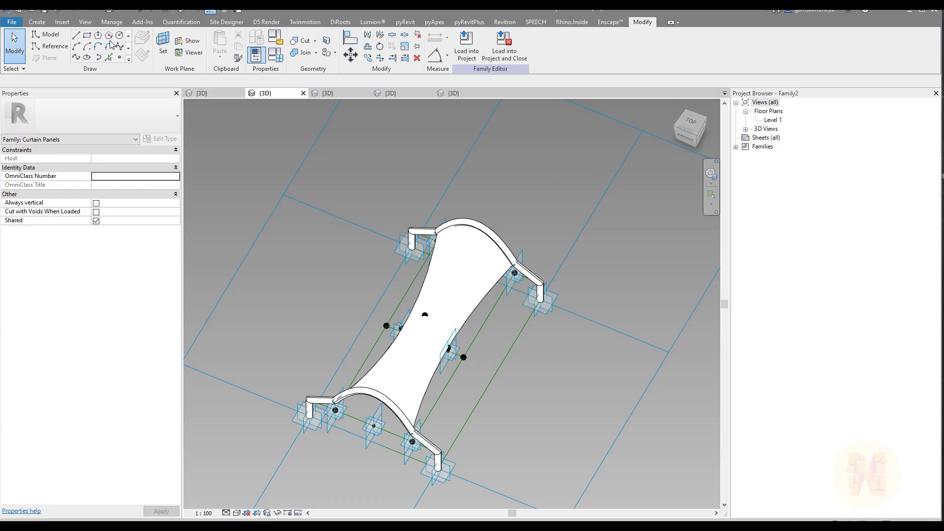
- Save the curtain panel family as Final_Panel and load it into the mass family Family1
key(ctrl+s)
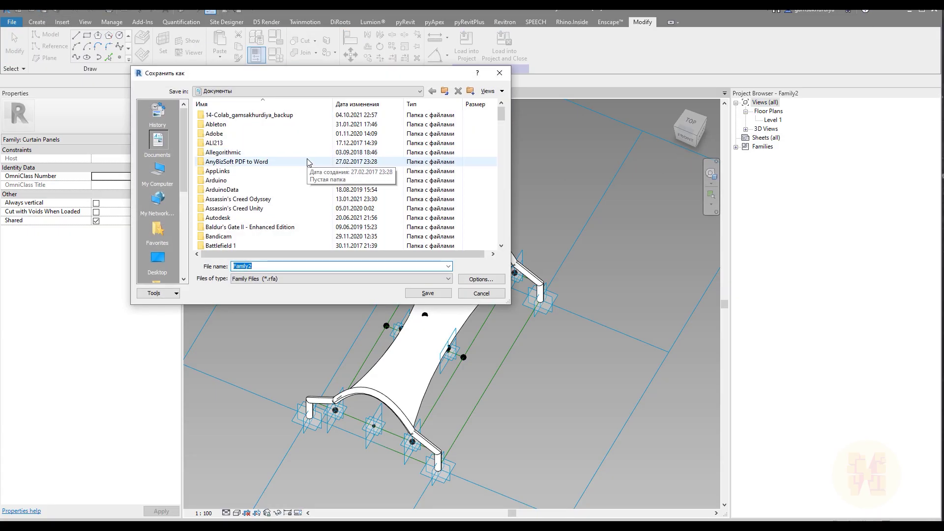
text(Final_Panel)
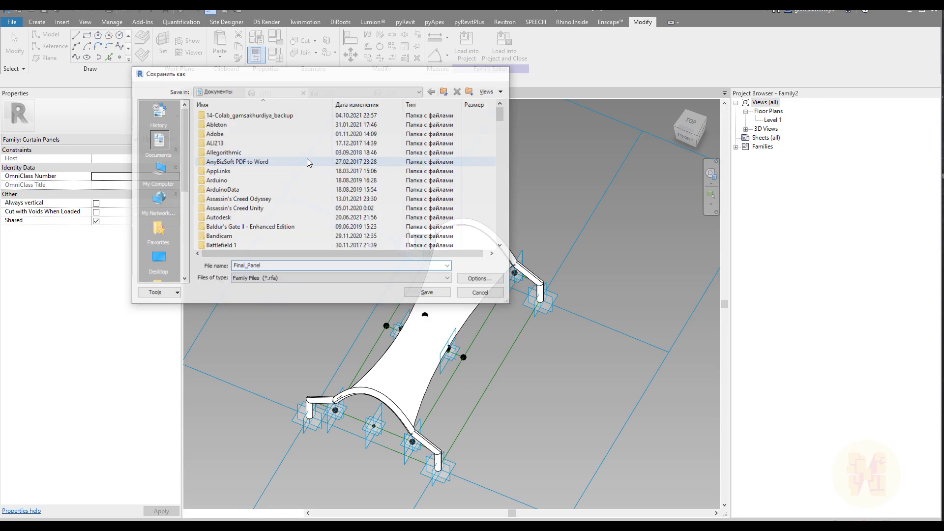
key(Return)
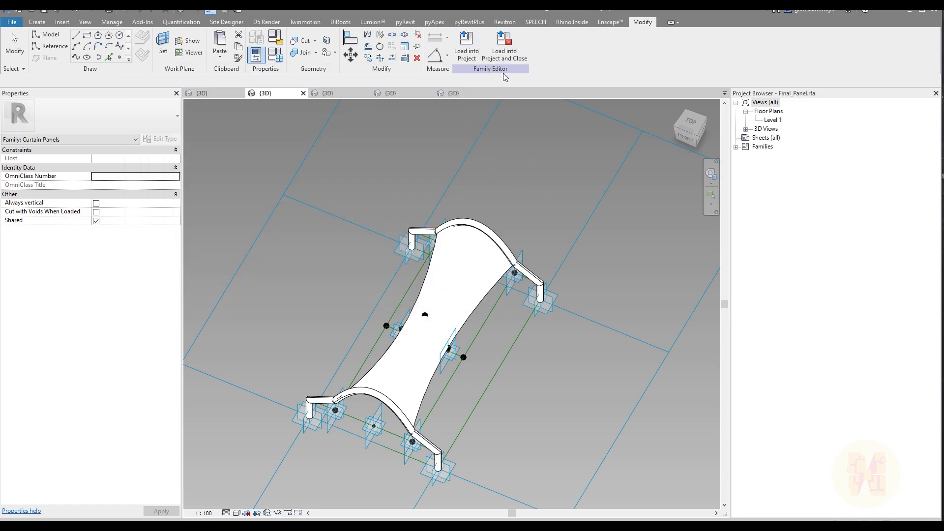
click(467, 49)
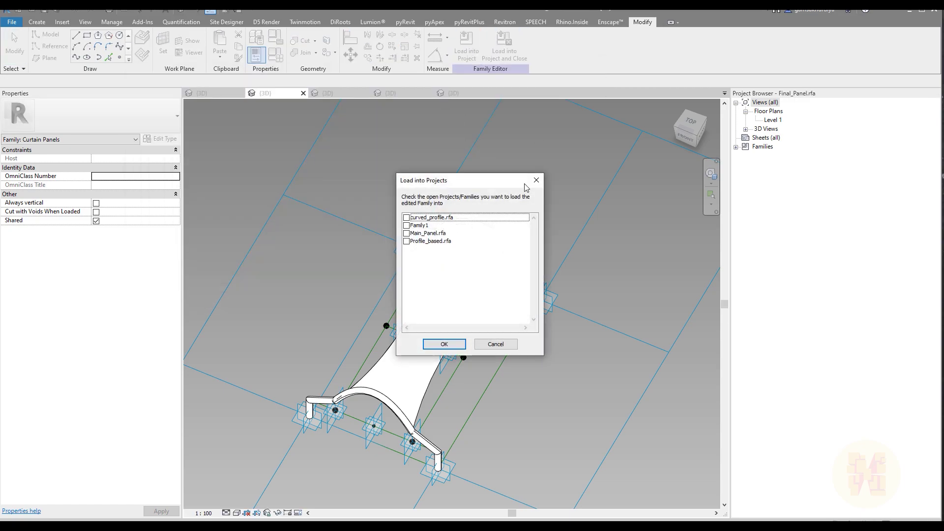
click(406, 225)
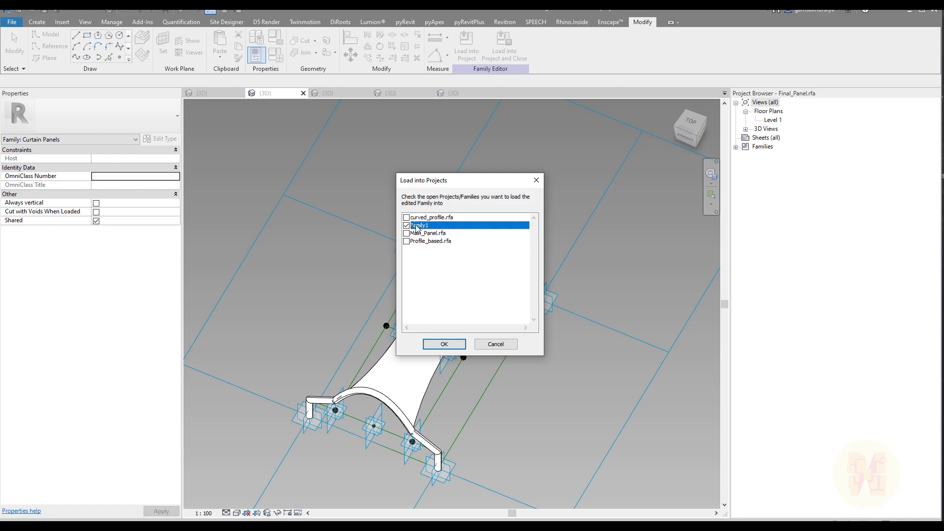
click(445, 344)
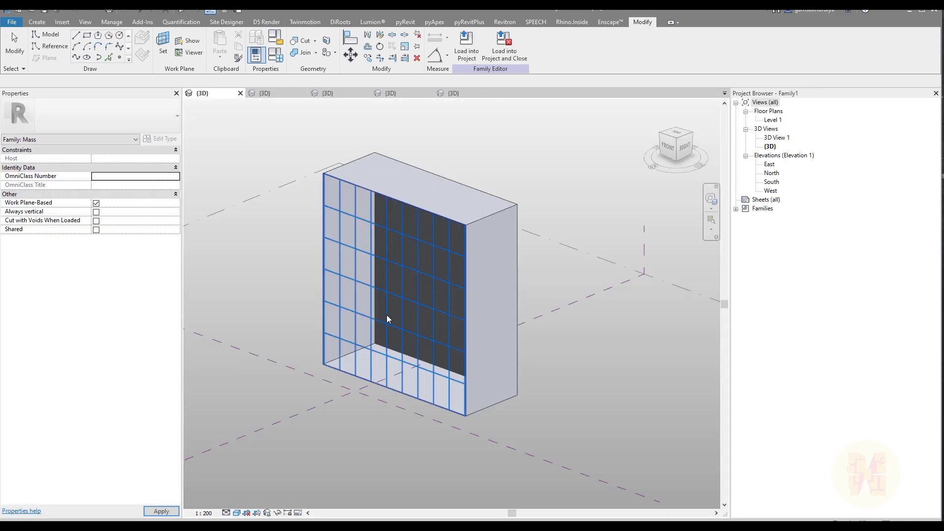
- Apply the Rectangle-pattern Final_Panel type to the divided surface on the front of the mass
shift+middle_drag(369, 390, 396, 358)
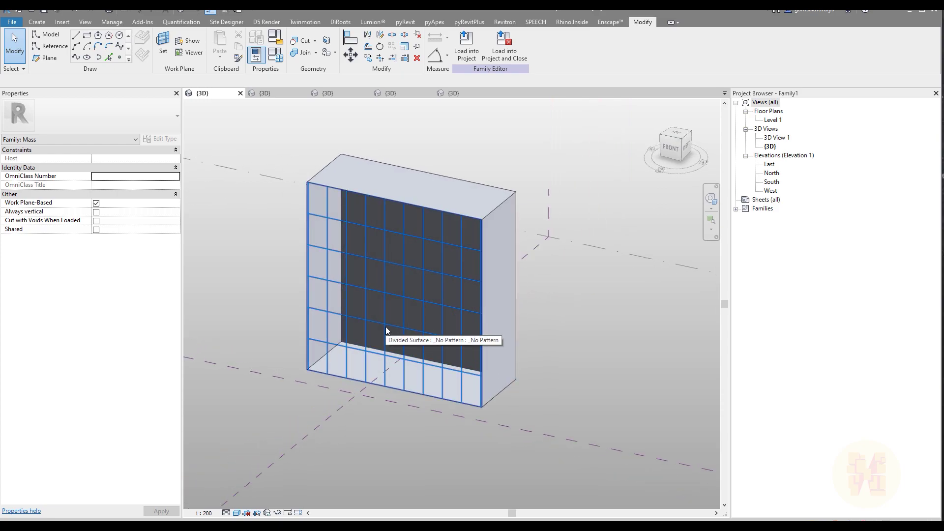
click(386, 331)
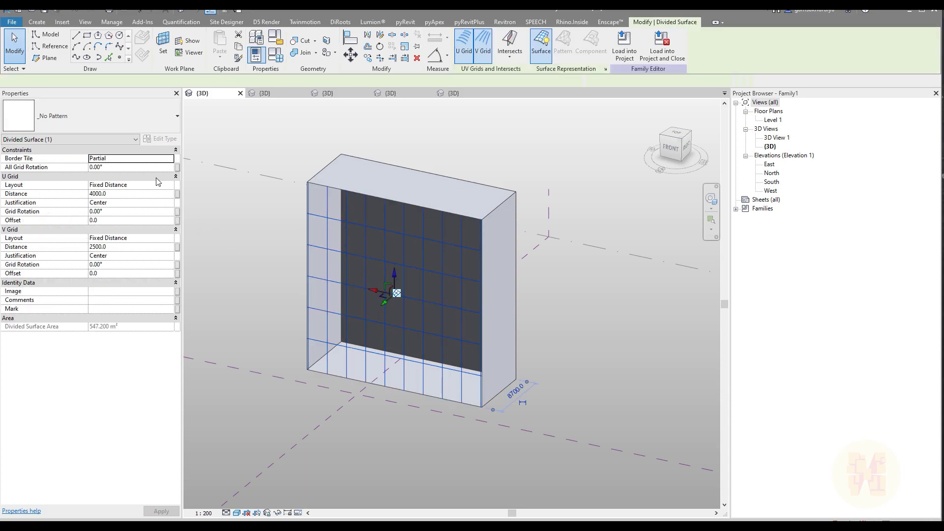
click(119, 119)
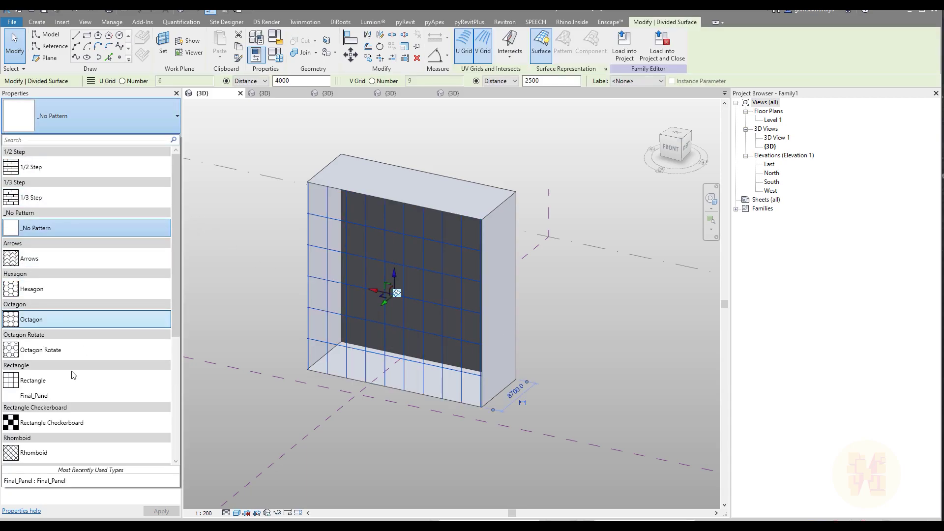
click(56, 396)
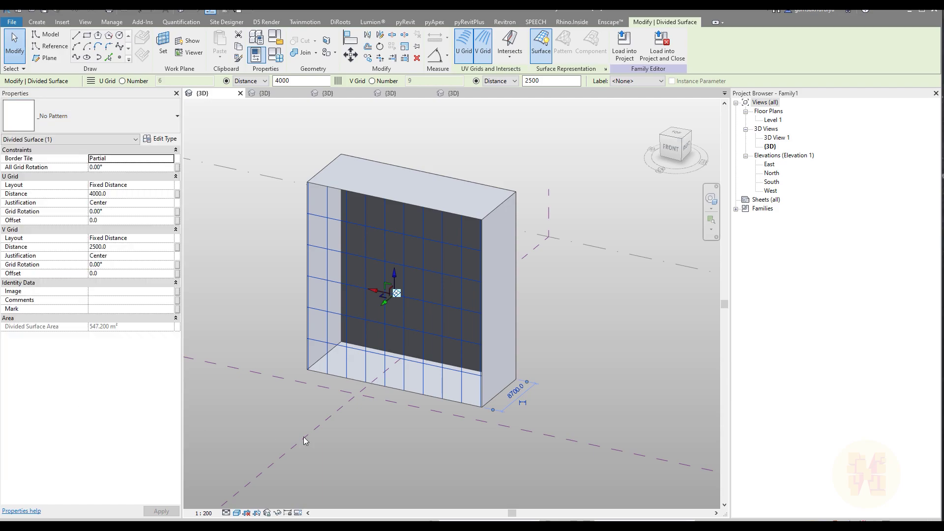
click(378, 444)
shift+middle_drag(328, 421, 464, 428)
scroll(345, 349, up, 2)
shift+middle_drag(571, 377, 431, 327)
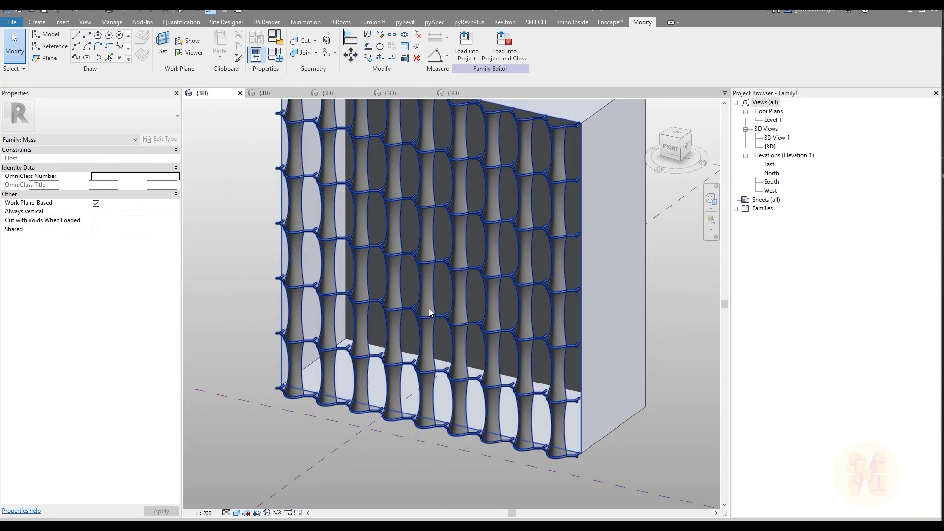
- Inspect the type properties of one nested Main_Panel on the panelled facade, leaving them unchanged
click(429, 310)
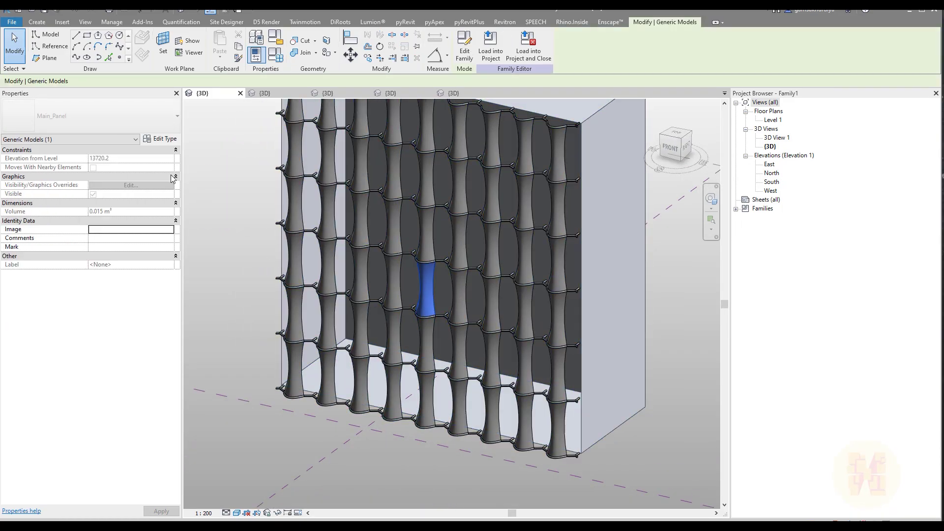
click(160, 139)
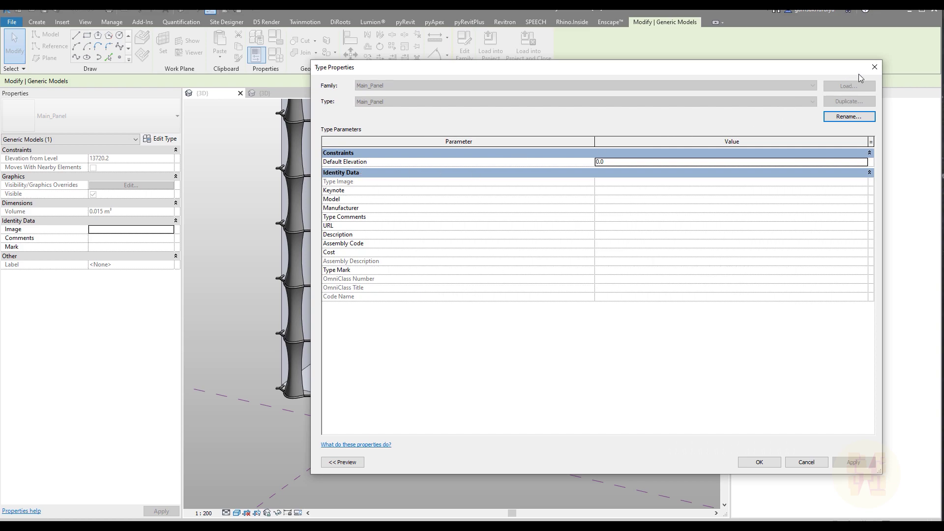
click(875, 67)
shift+middle_drag(455, 232, 448, 278)
key(Escape)
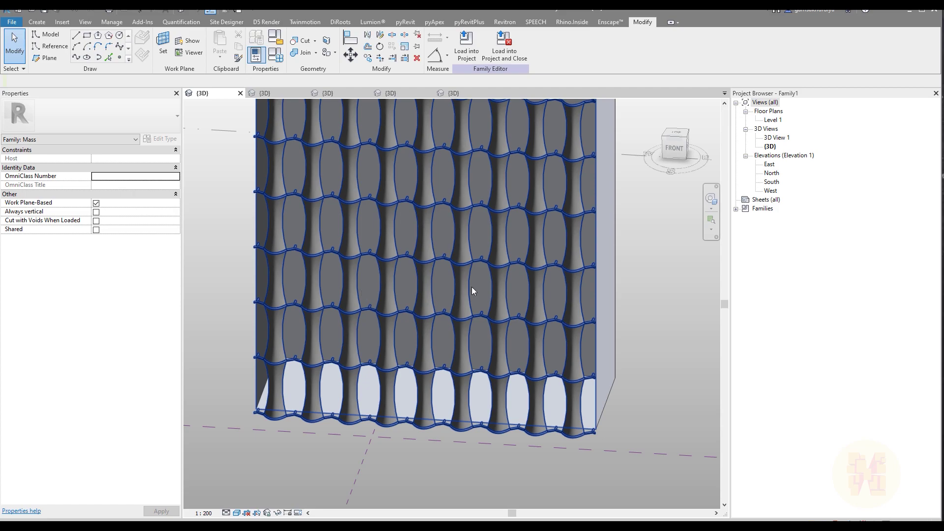
shift+middle_drag(535, 338, 402, 295)
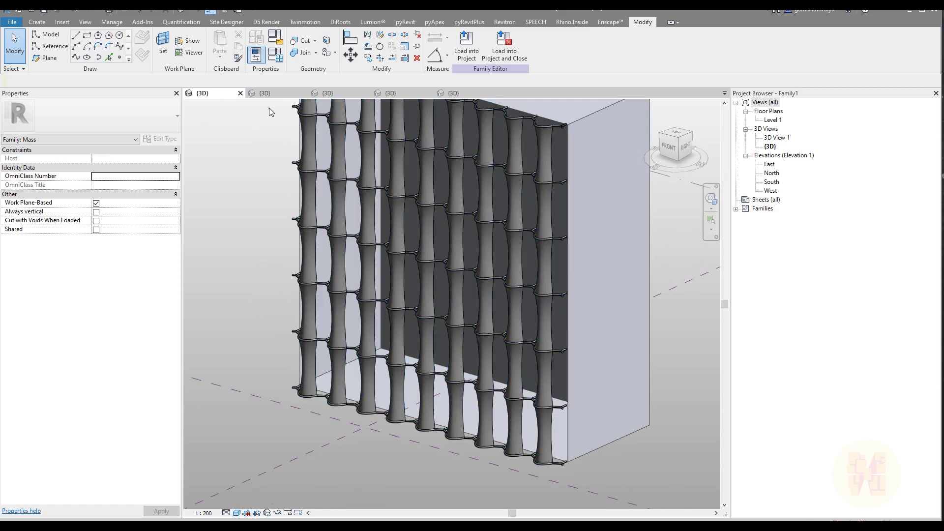
- In the Final_Panel family, change the Main_Offset parameter from a type parameter to an instance parameter
click(273, 95)
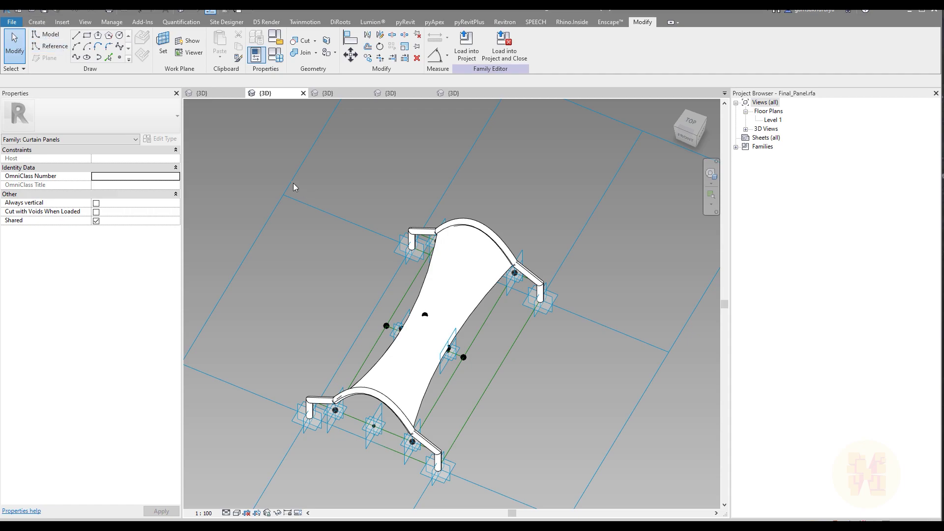
click(36, 22)
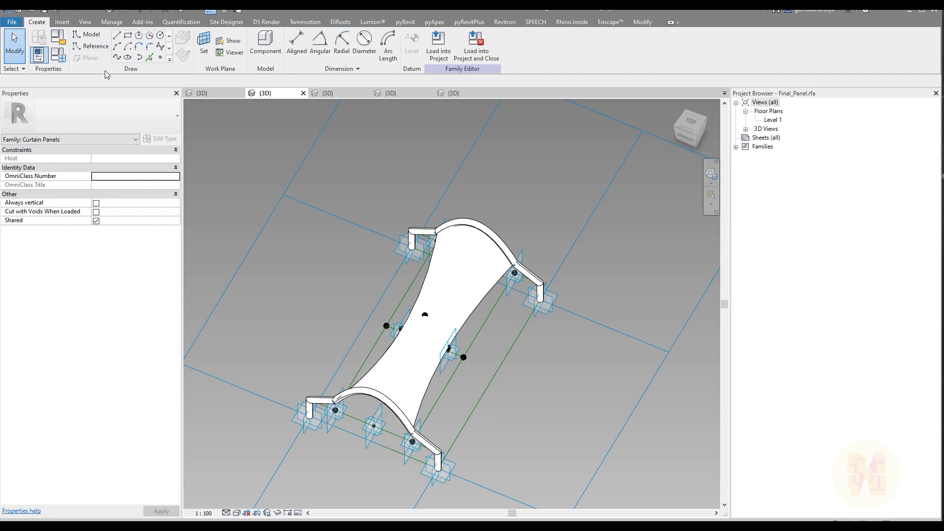
click(58, 56)
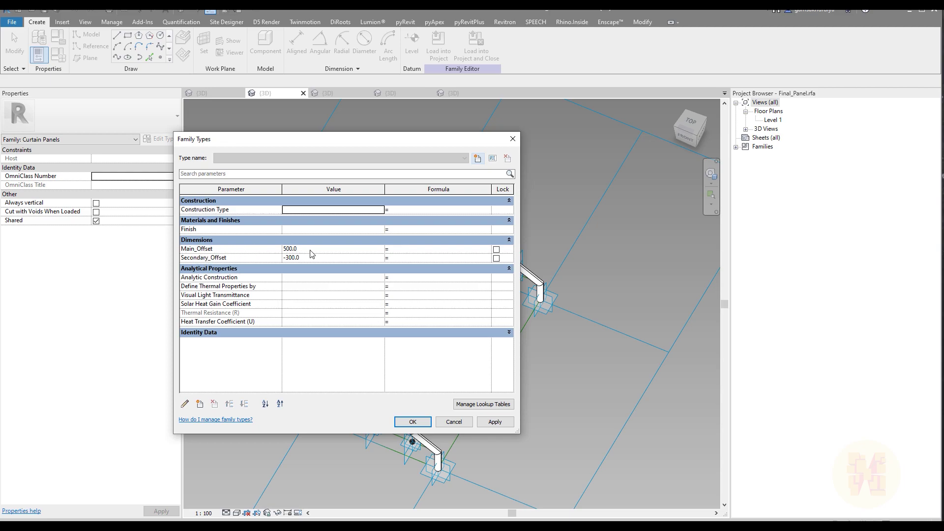
click(253, 249)
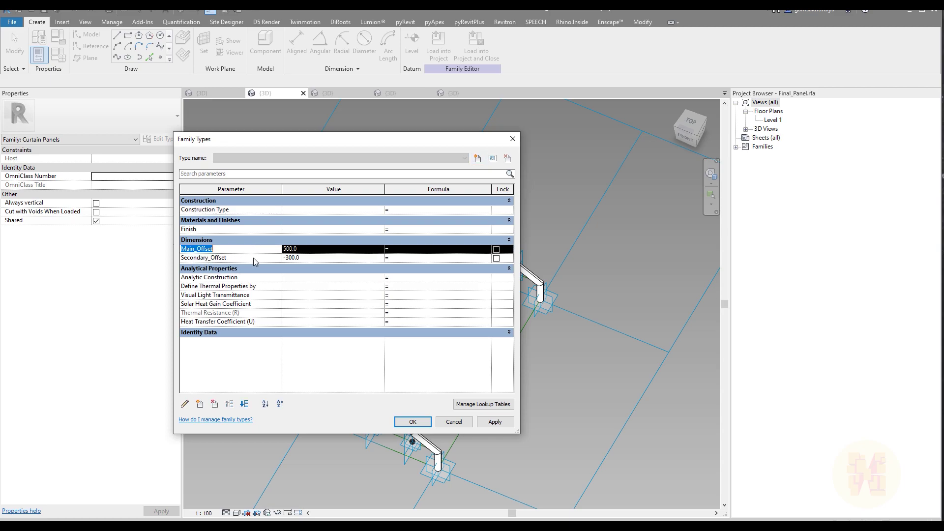
click(185, 404)
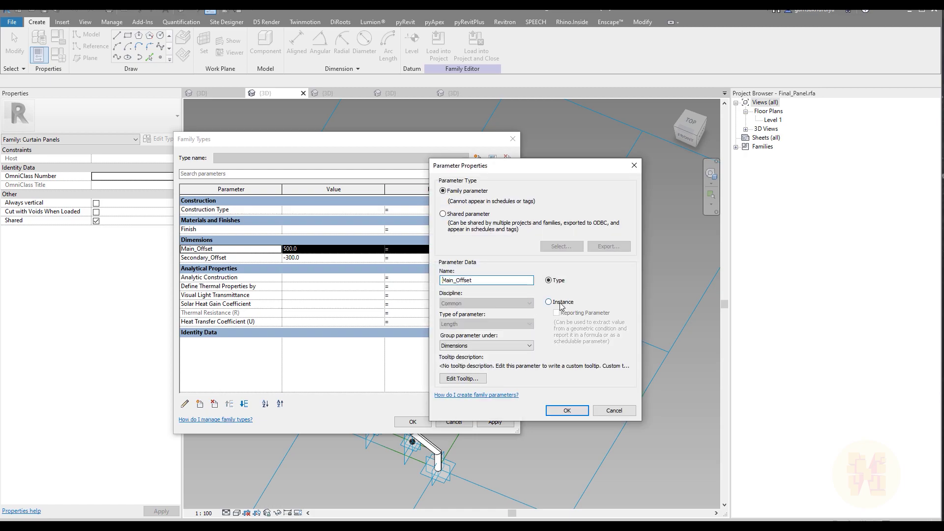
click(560, 302)
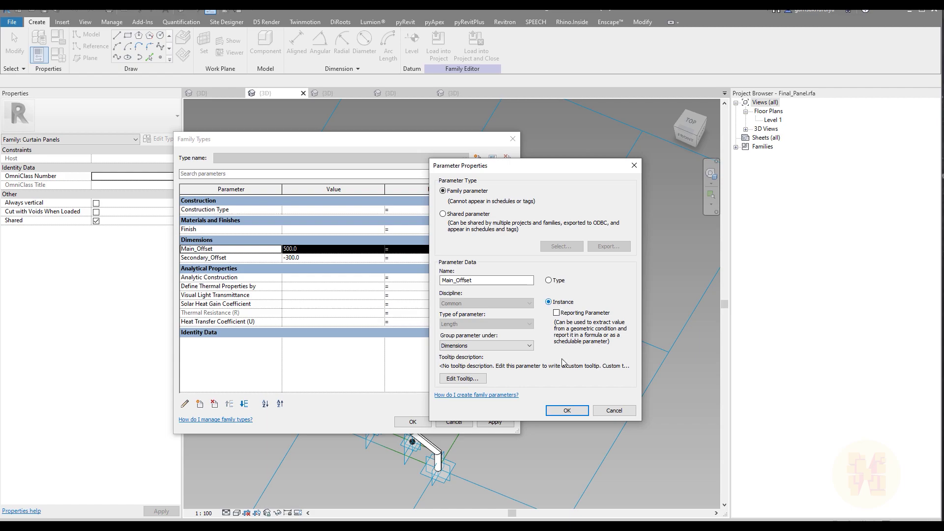
click(566, 411)
click(429, 423)
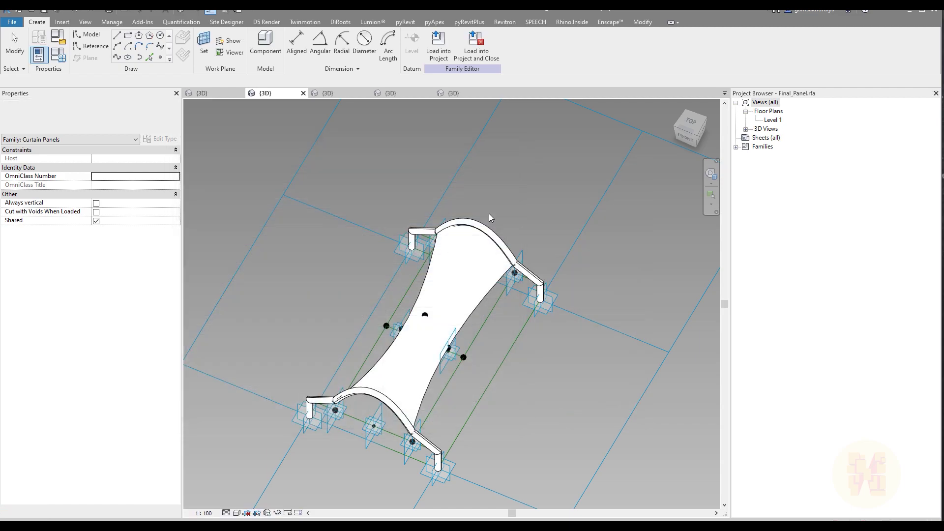
- Load Final_Panel into Family1 again, overwriting the existing version without its parameter values
click(438, 45)
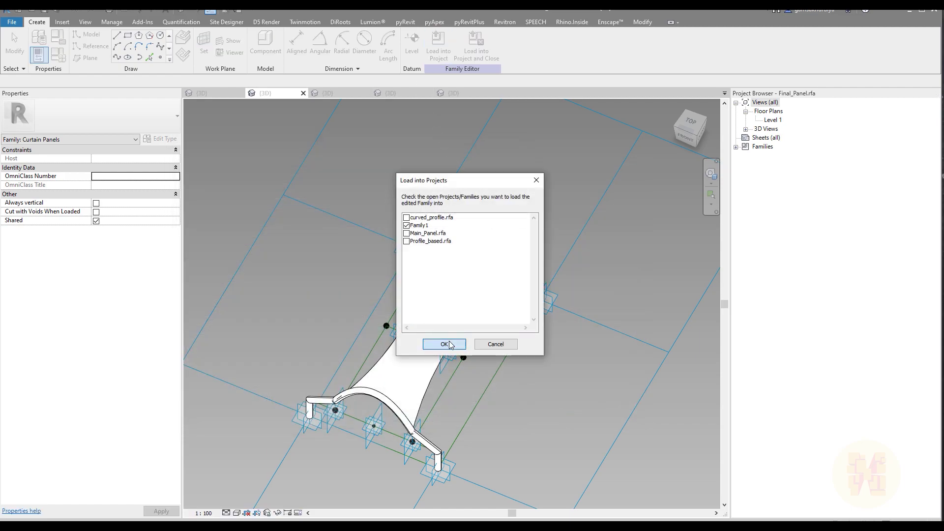
click(445, 344)
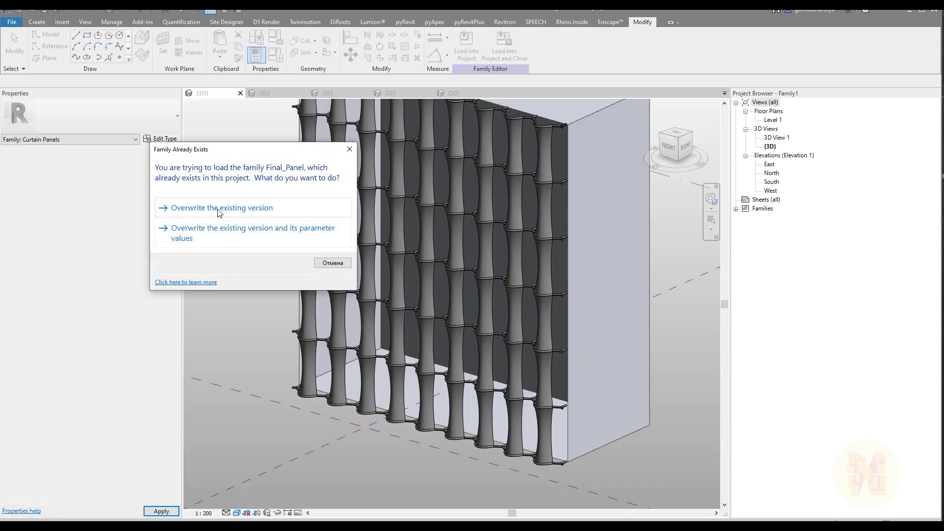
click(219, 208)
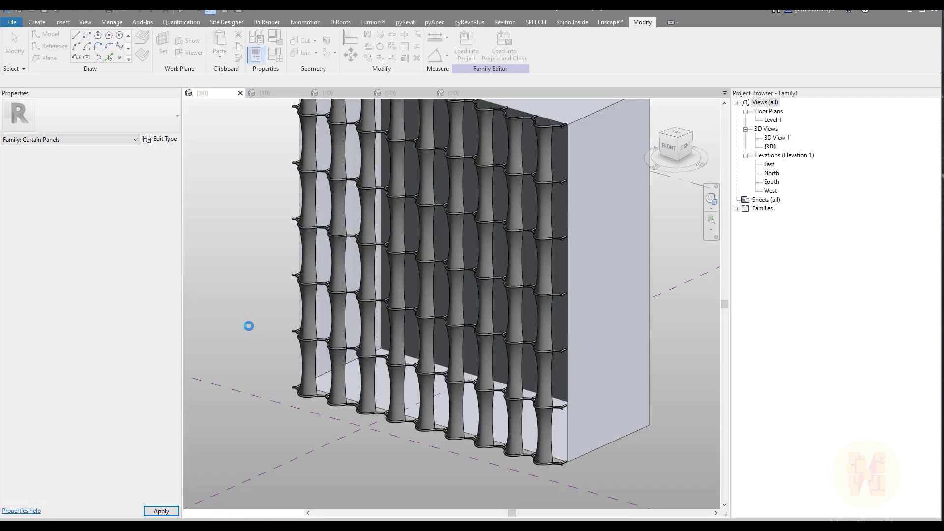
- Check the instance and type properties of a nested Main_Panel in the middle of the reloaded facade
scroll(392, 246, up, 1)
scroll(393, 246, up, 2)
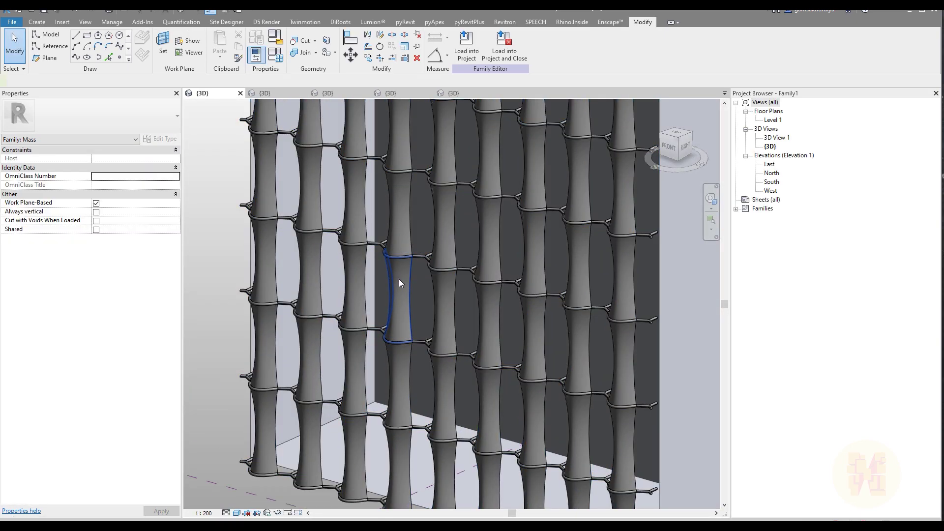
click(399, 273)
shift+middle_drag(391, 309, 186, 164)
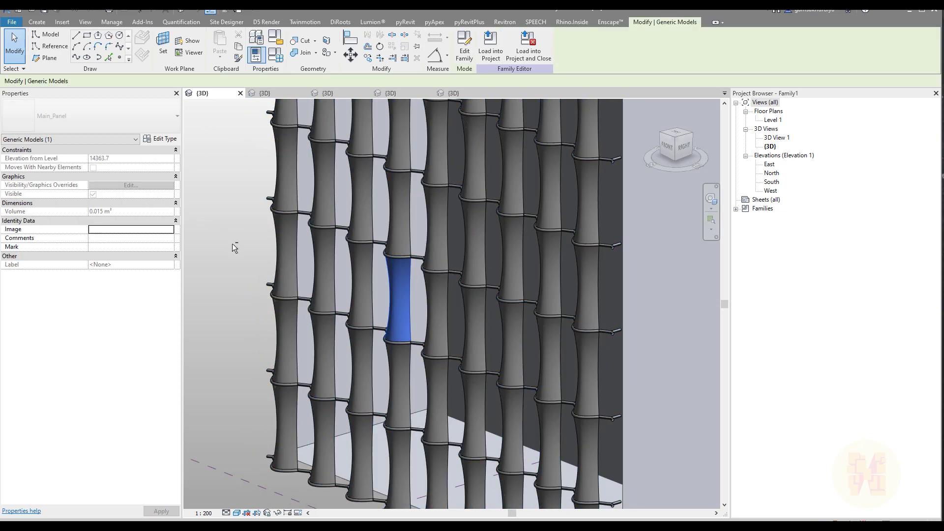
click(160, 139)
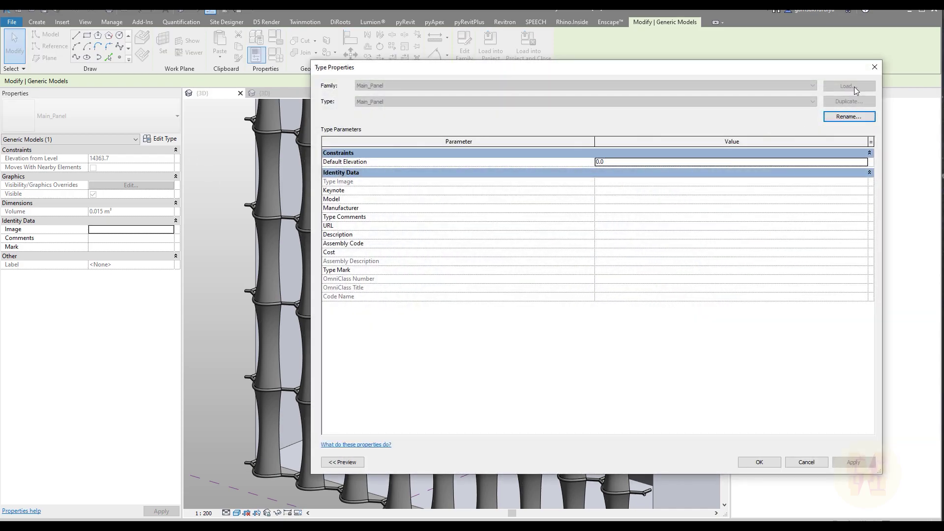
click(874, 66)
scroll(394, 273, up, 3)
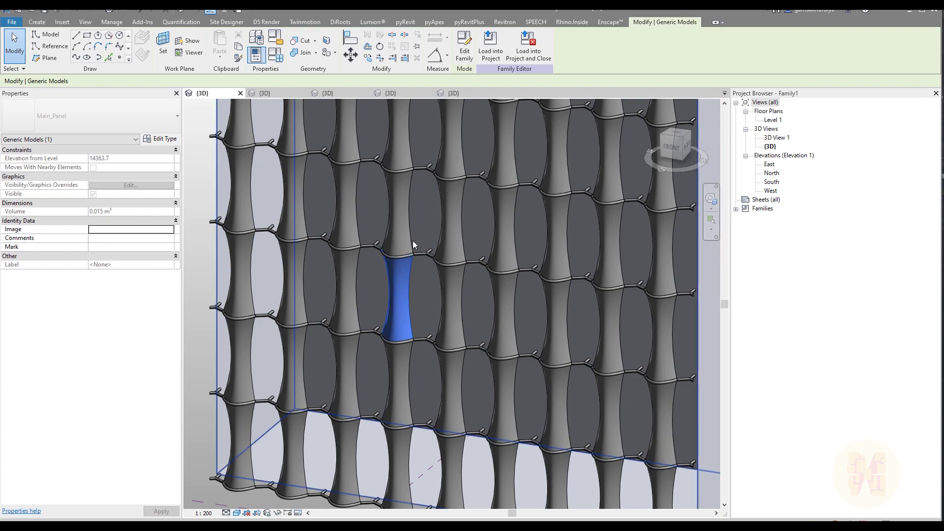
- Set Main_Offset to 1500 for the single whole Final_Panel in the middle of the facade
key(Escape)
key(Tab)
key(Tab)
key(Tab)
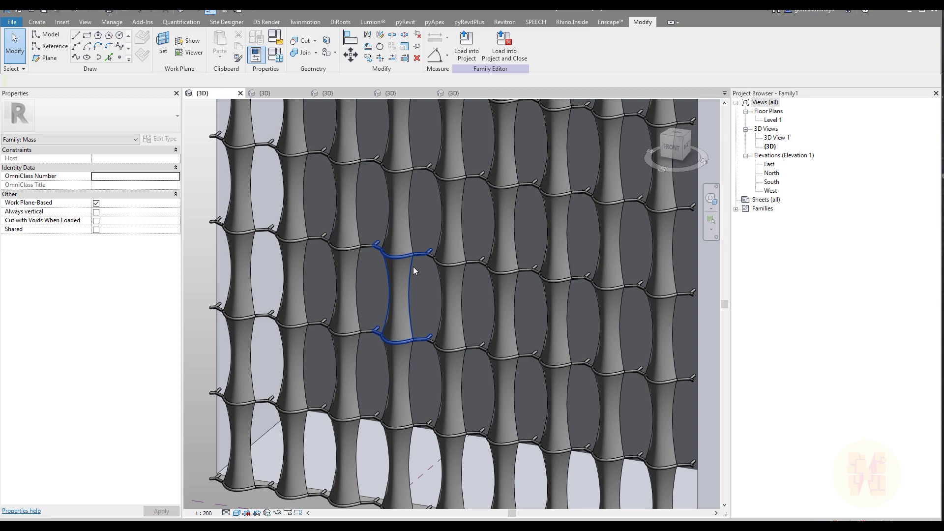
click(413, 266)
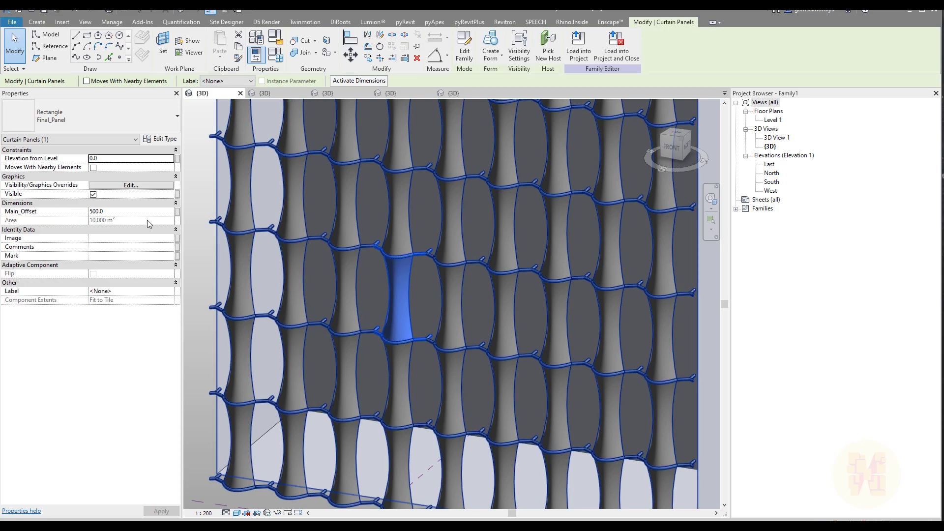
click(117, 211)
text(15)
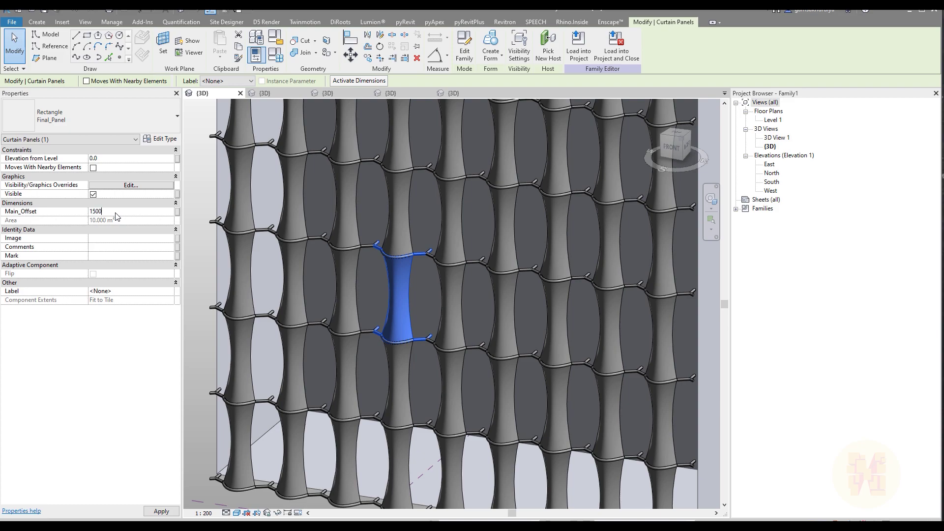
shift+middle_drag(520, 312, 451, 339)
click(205, 378)
- Examine the individually offset panel and its tube connections to the neighbouring panels, up close and from several angles
shift+middle_drag(226, 371, 386, 289)
scroll(385, 264, up, 6)
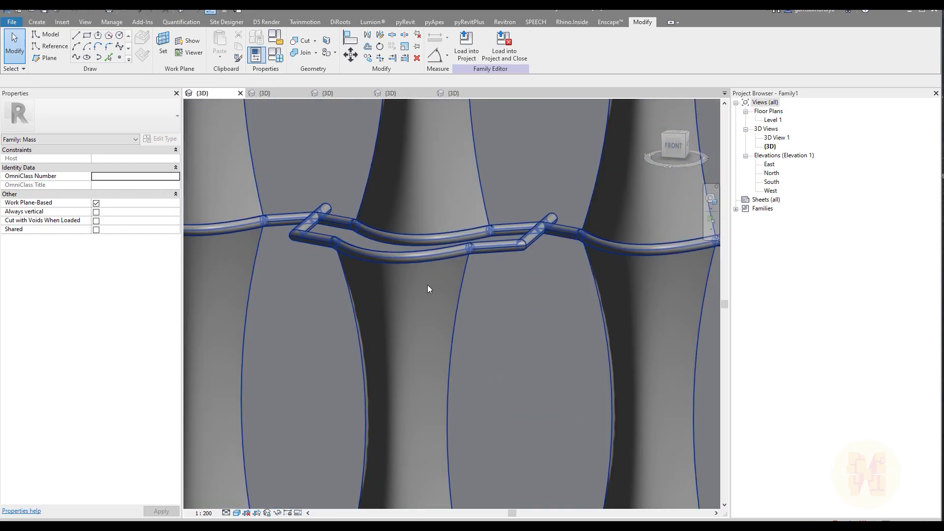
scroll(401, 299, down, 5)
shift+middle_drag(451, 331, 567, 415)
scroll(427, 391, down, 5)
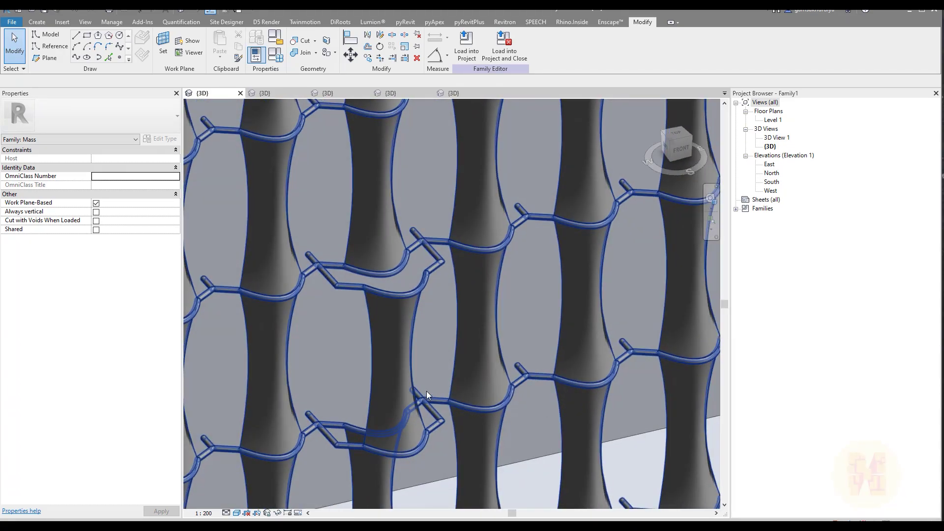
shift+middle_drag(427, 391, 341, 387)
scroll(403, 365, up, 3)
shift+middle_drag(340, 388, 463, 362)
shift+middle_drag(463, 361, 473, 394)
shift+middle_drag(421, 379, 496, 380)
scroll(424, 364, up, 3)
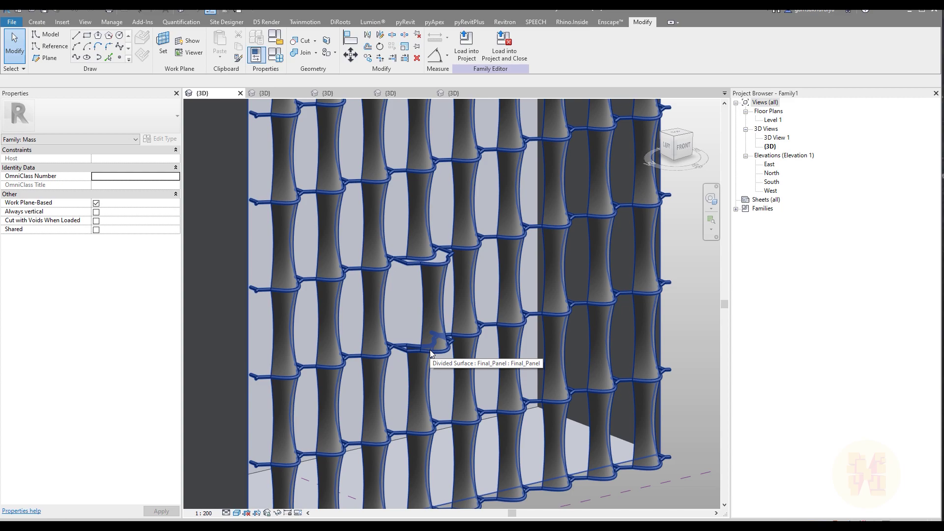
scroll(429, 350, down, 3)
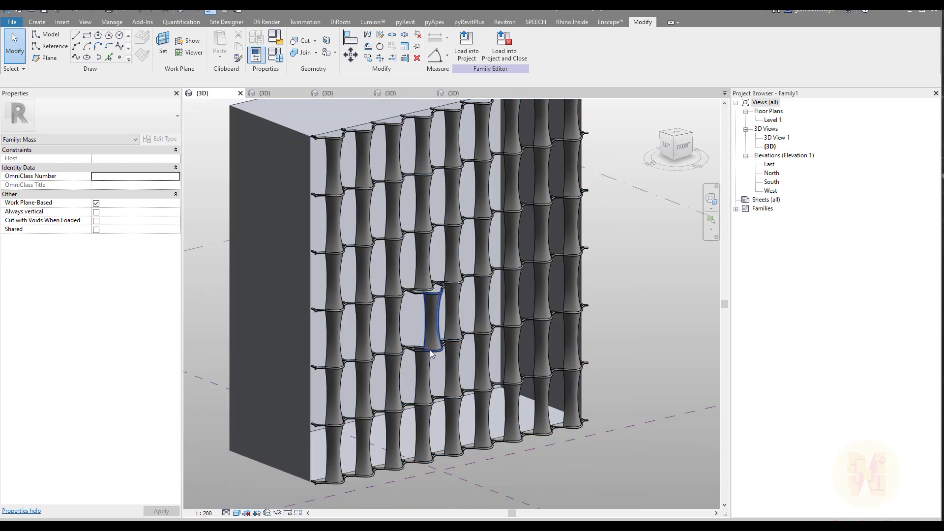